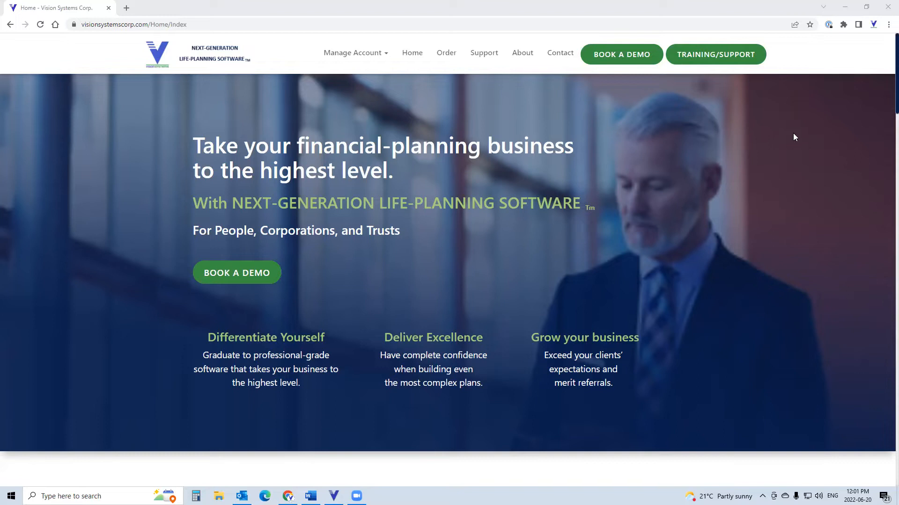
# Open the website's Support page and review the Entry Basics and Types of Help videos under VisionWorks Training
pyautogui.click(488, 55)
pyautogui.click(488, 55)
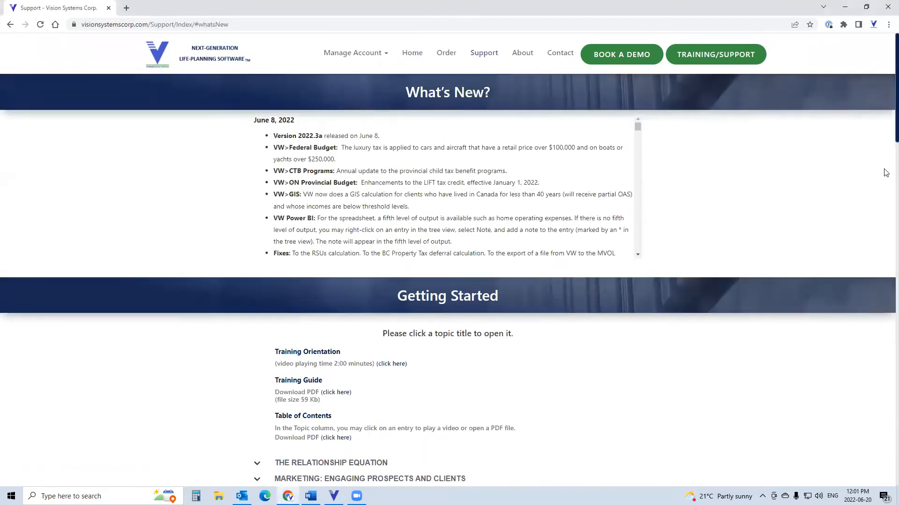
pyautogui.scroll(-3, 885, 140)
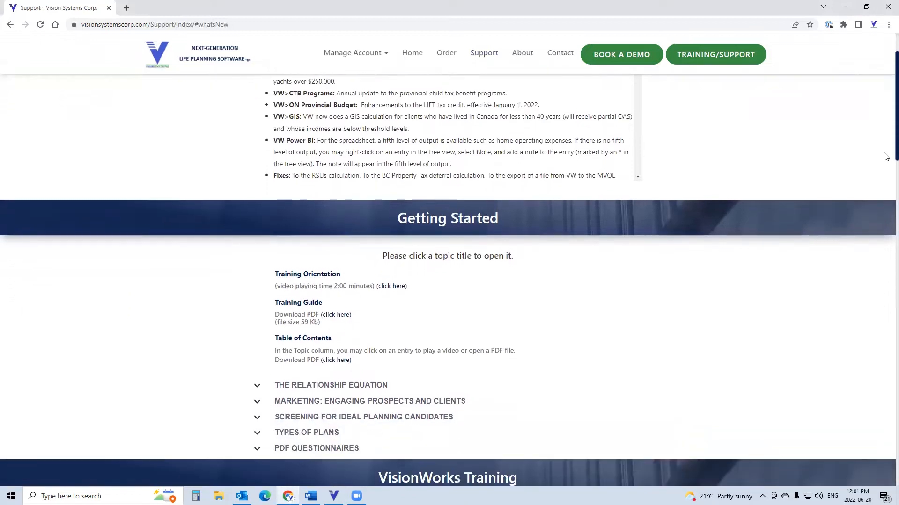
pyautogui.scroll(-4, 885, 164)
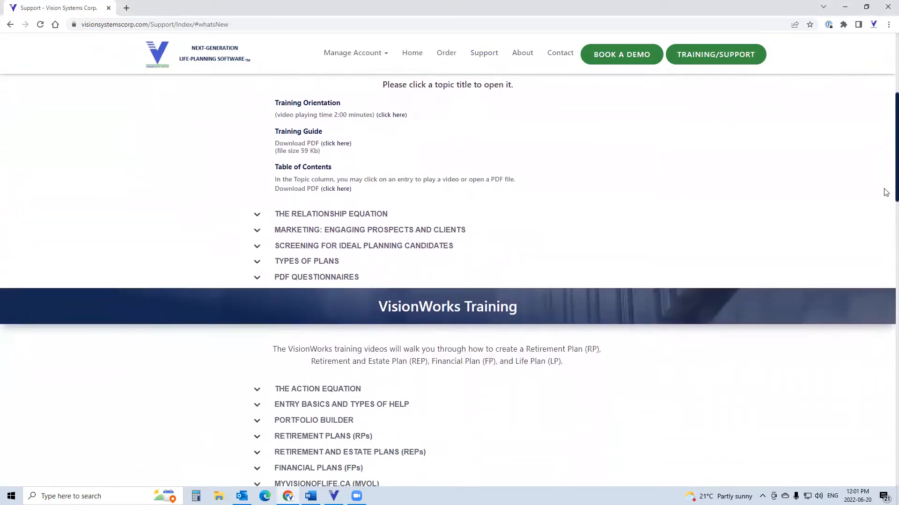
pyautogui.click(322, 332)
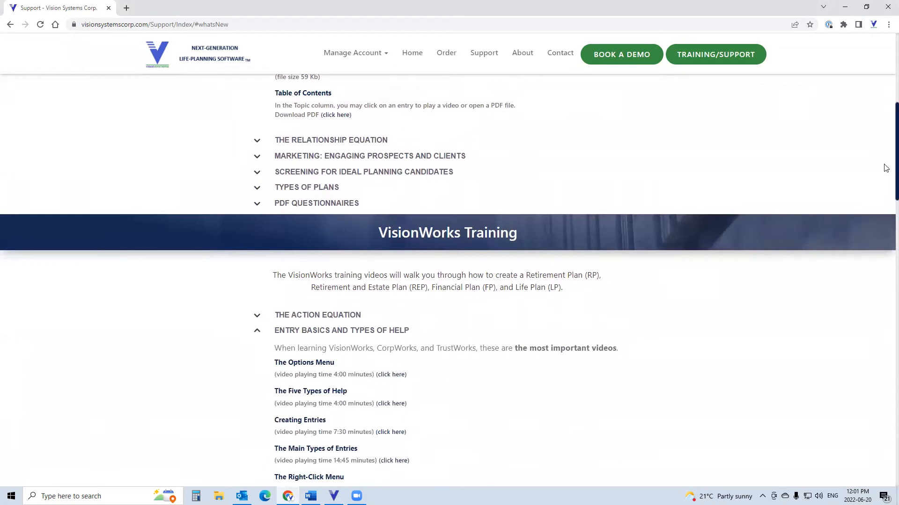
pyautogui.scroll(-3, 885, 165)
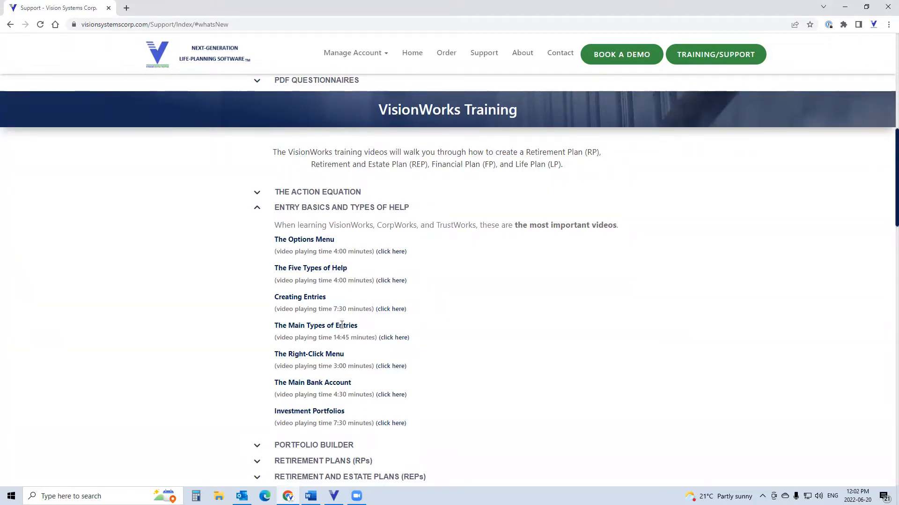
# Close the browser, switch to the VisionWorks Sample Plan window and maximize it
pyautogui.click(886, 8)
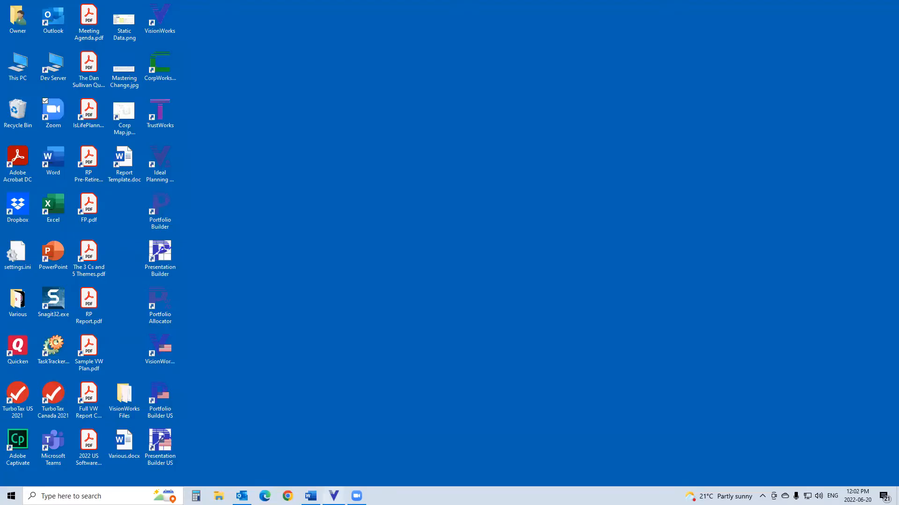
pyautogui.moveTo(333, 496)
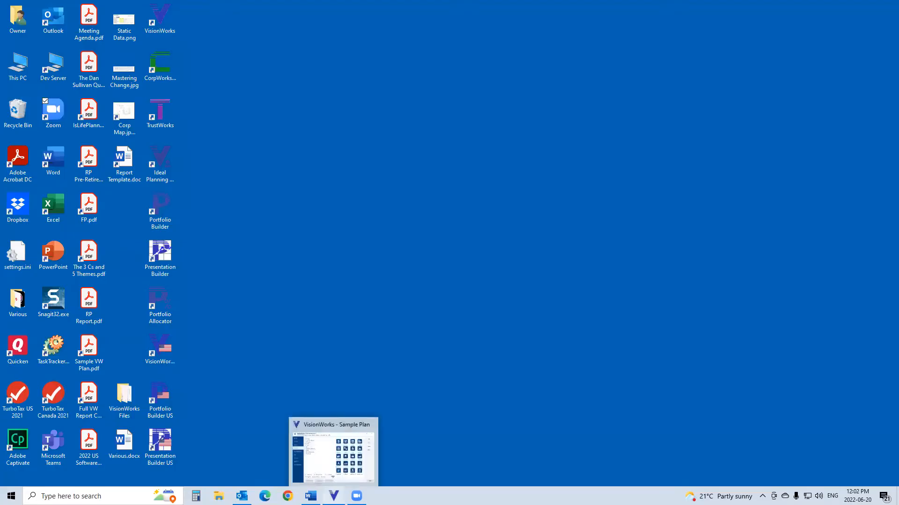
pyautogui.click(321, 424)
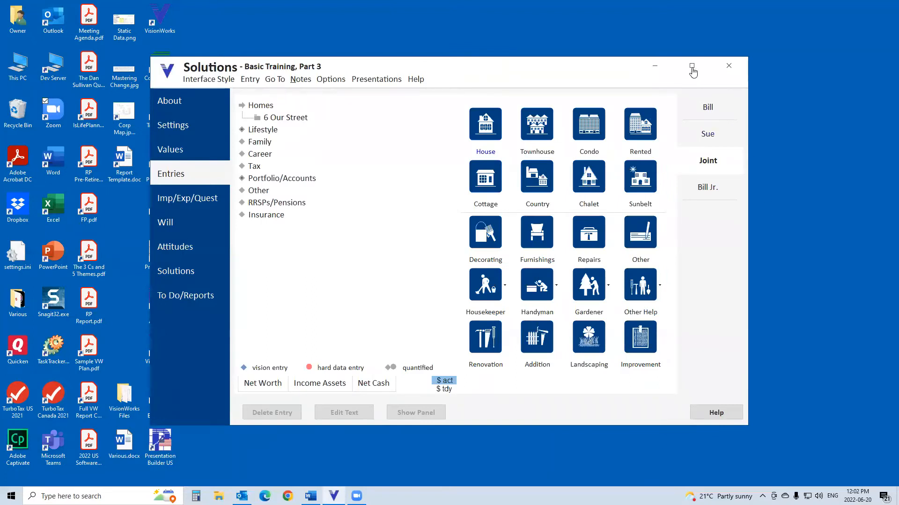
pyautogui.click(691, 66)
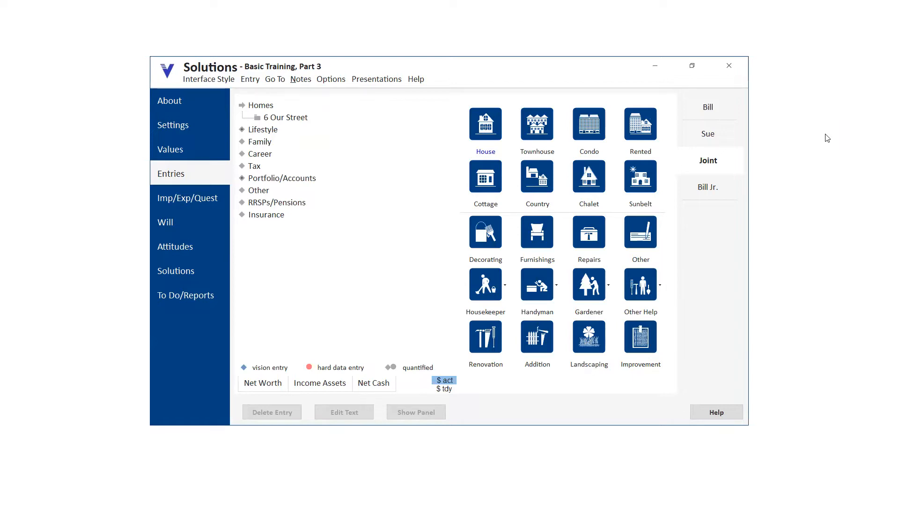
# View the joint home's Buy/Sell/Give/Donate/Transfer details, look at the Static Data.png image for comparison, and return to VisionWorks
pyautogui.click(297, 121)
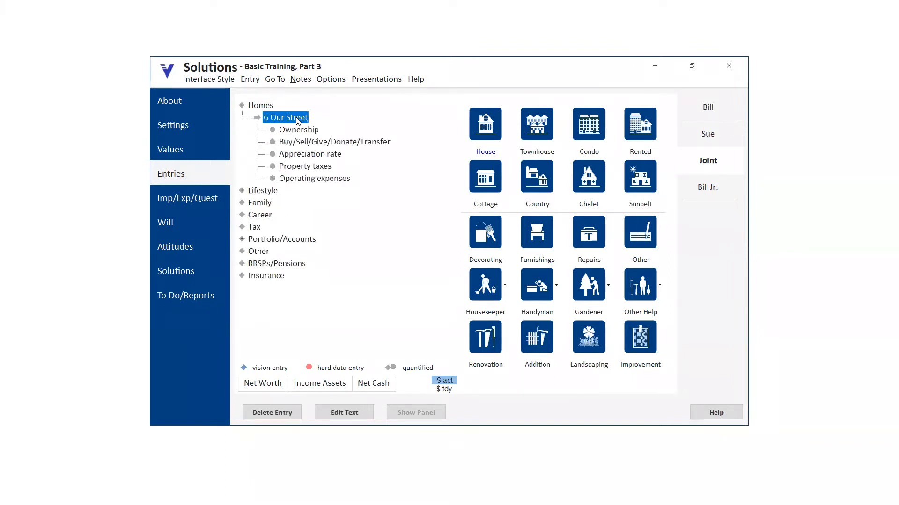
pyautogui.click(297, 143)
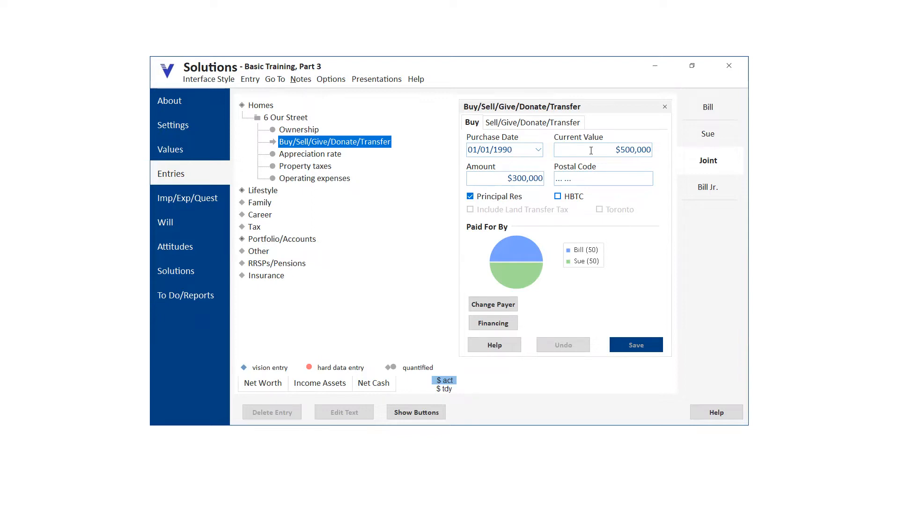
pyautogui.click(653, 71)
pyautogui.doubleClick(123, 21)
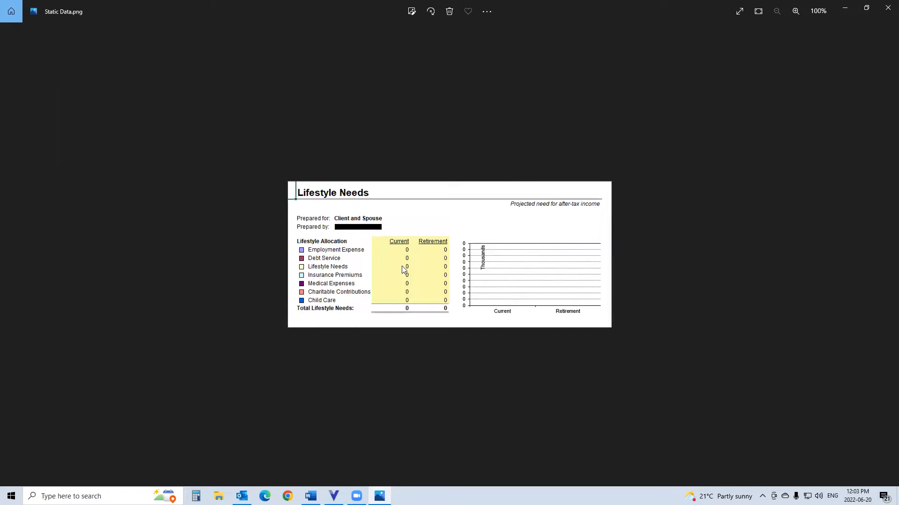
pyautogui.click(887, 8)
pyautogui.click(474, 260)
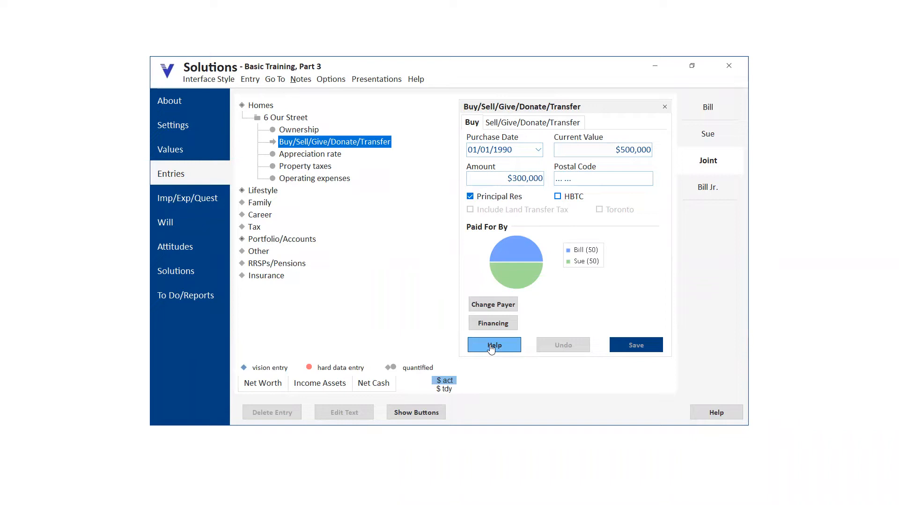
# Add an ESPP asset named Employee Share Purchase Plan to the first client's Other entries
pyautogui.click(707, 112)
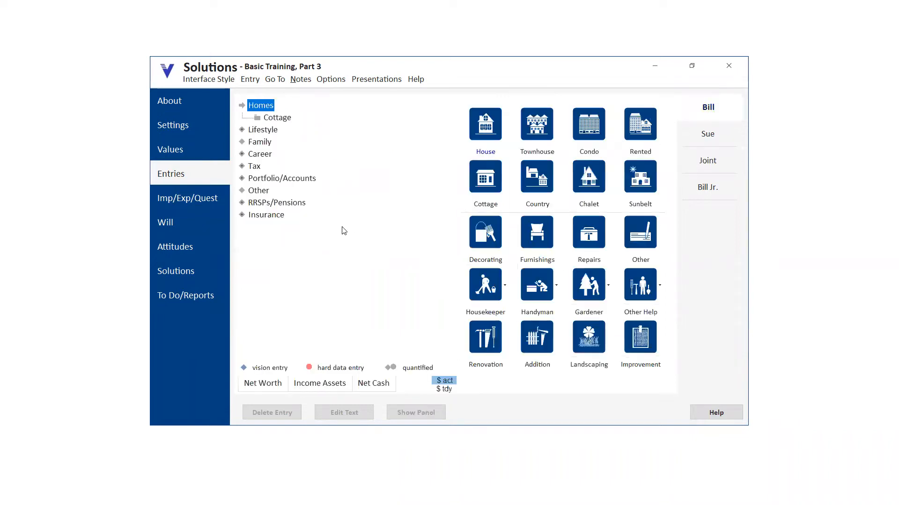
pyautogui.click(262, 191)
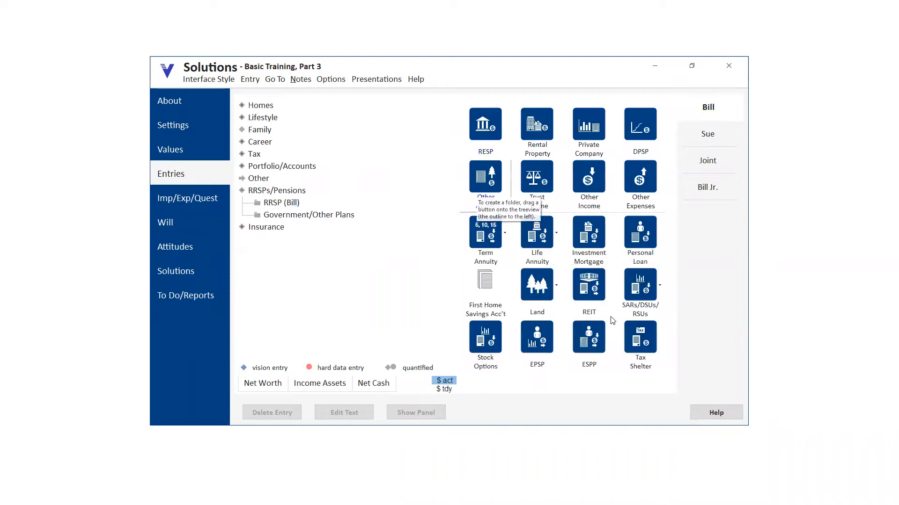
pyautogui.click(590, 342)
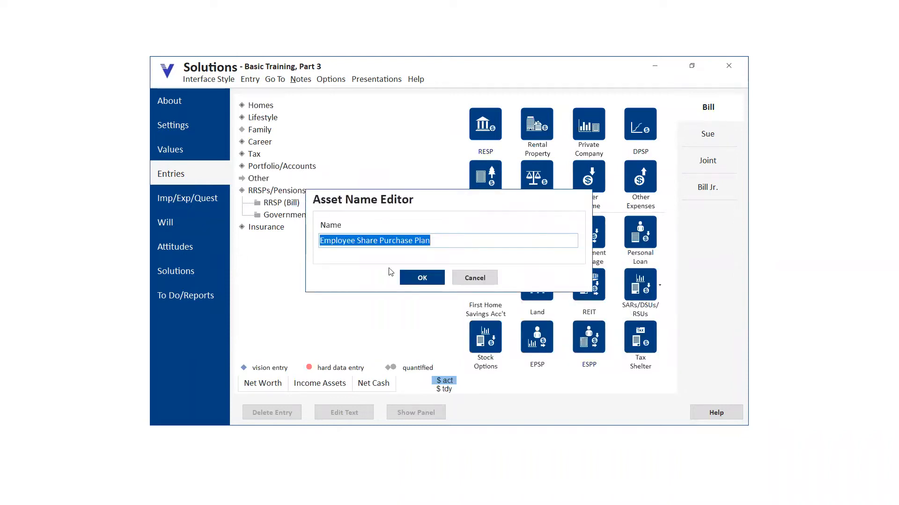
pyautogui.click(419, 278)
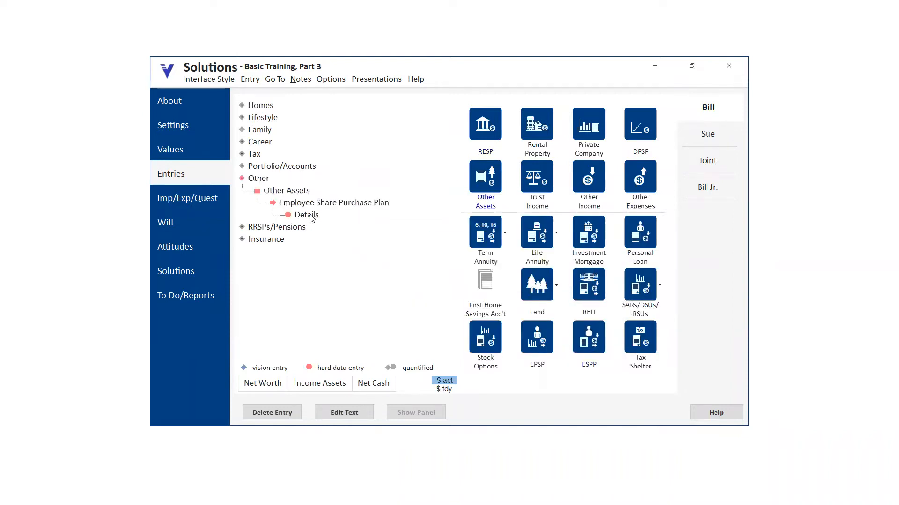
# Open the Employee Share Purchase Plan's details and read the help on completing the ESPP panel, closing the help afterward
pyautogui.click(308, 216)
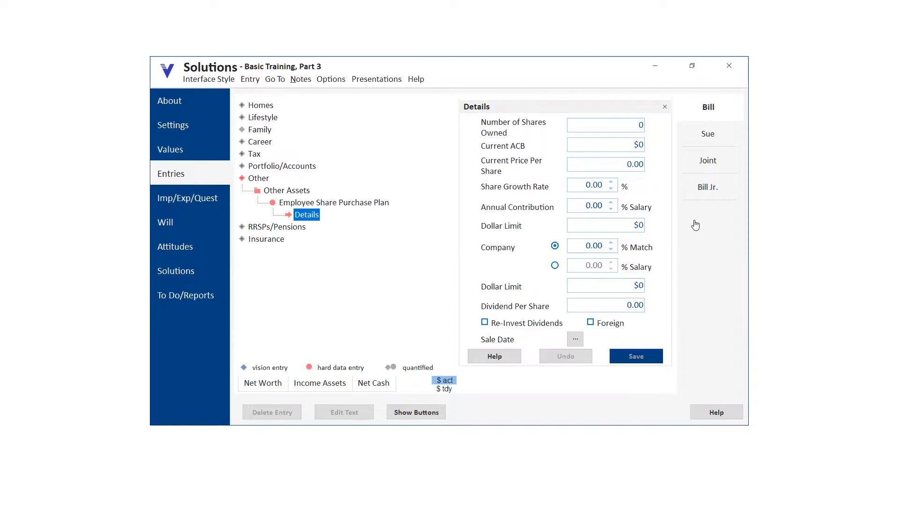
pyautogui.click(493, 356)
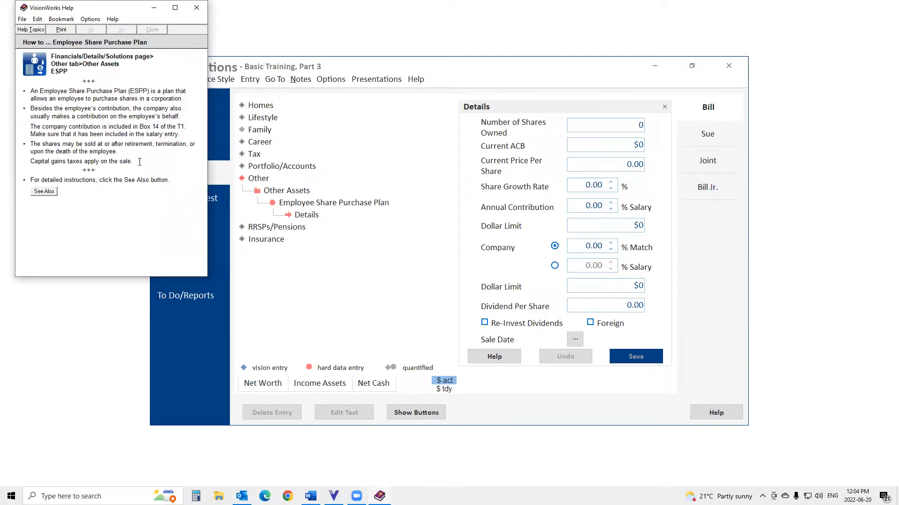
pyautogui.click(43, 192)
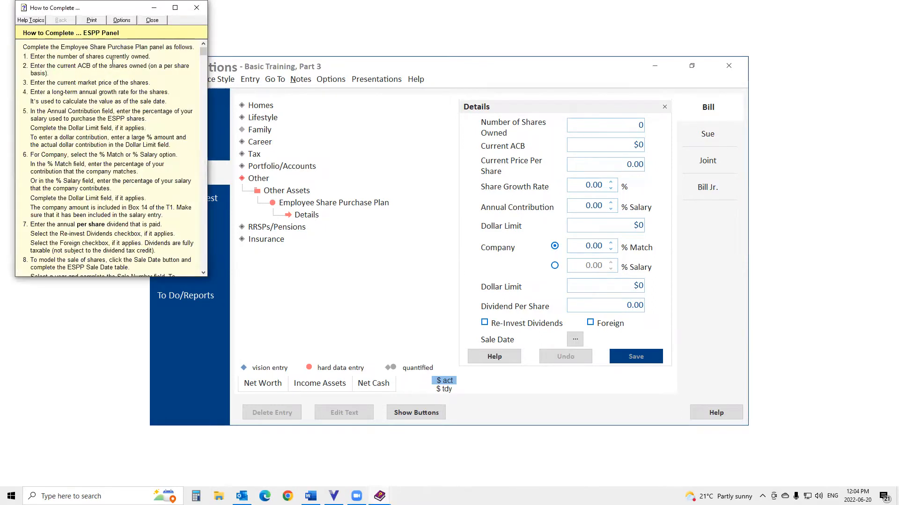
pyautogui.click(204, 272)
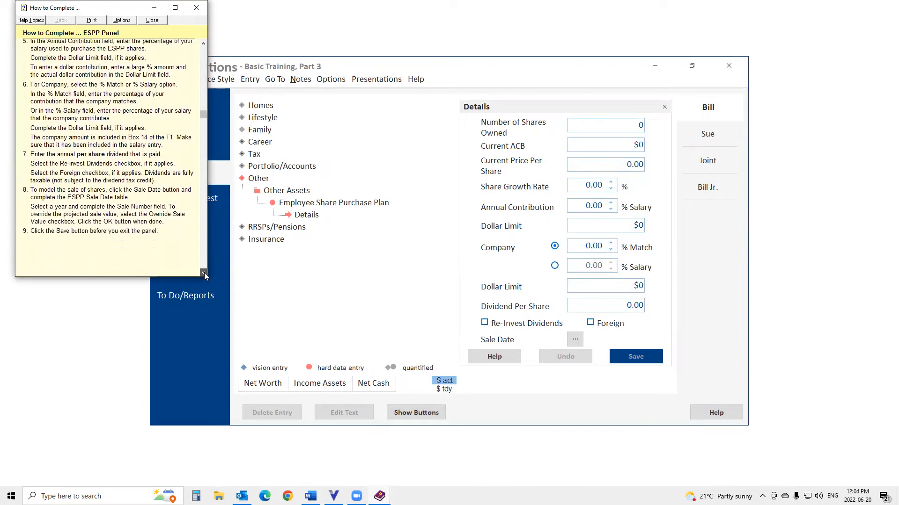
pyautogui.click(198, 9)
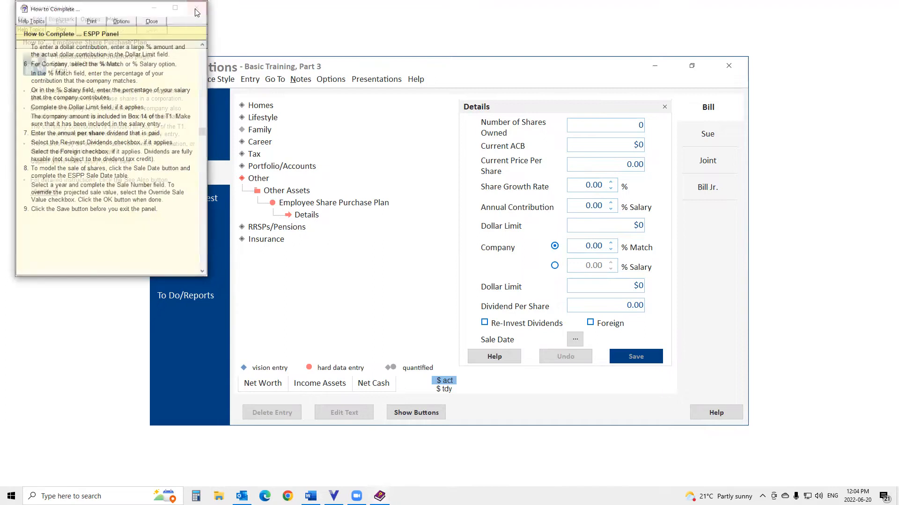
pyautogui.click(197, 10)
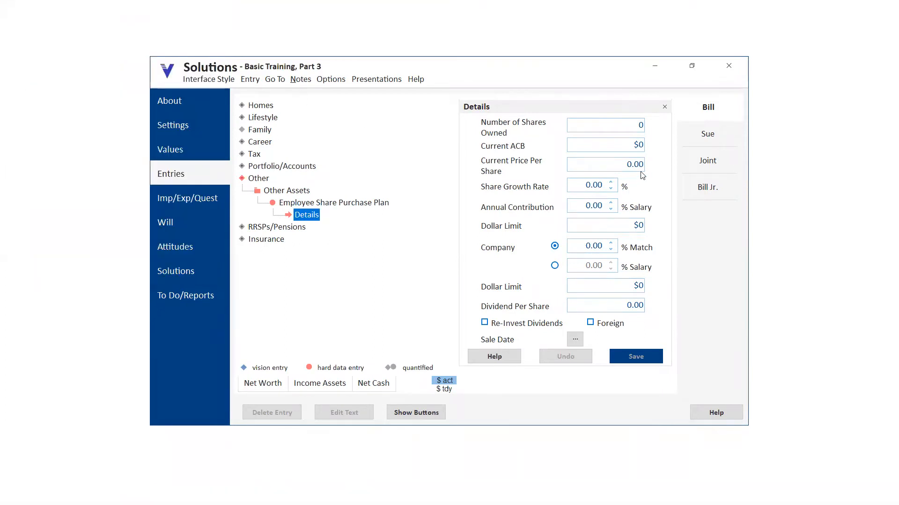
# Review the purchase details of the home in the joint entries and close its Buy/Sell/Give/Donate/Transfer panel
pyautogui.click(701, 161)
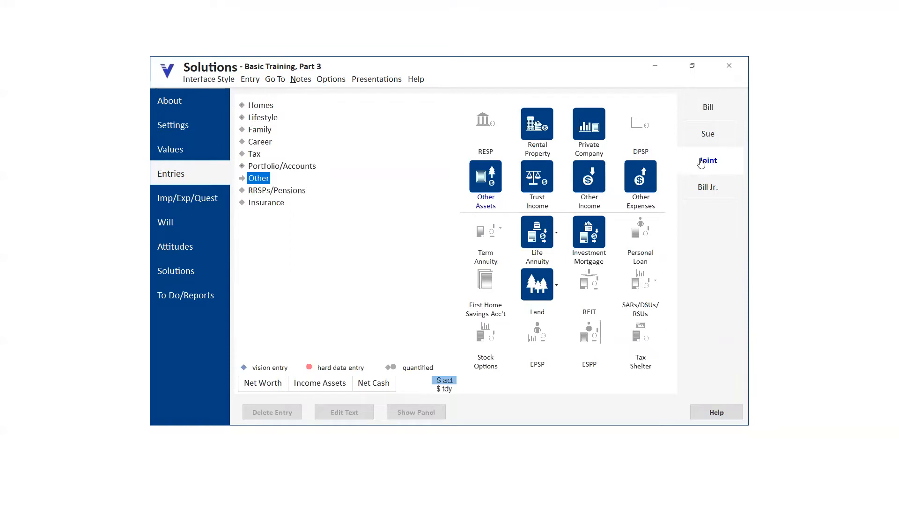
pyautogui.click(261, 106)
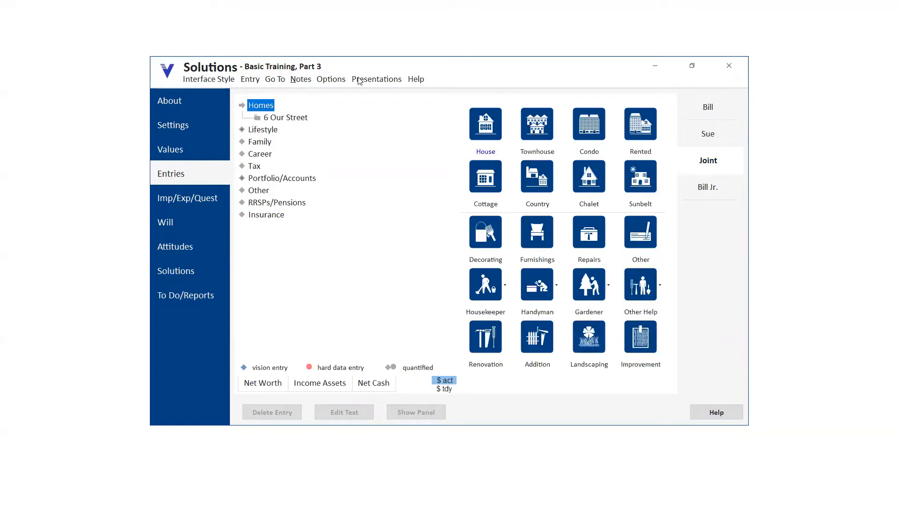
pyautogui.click(467, 54)
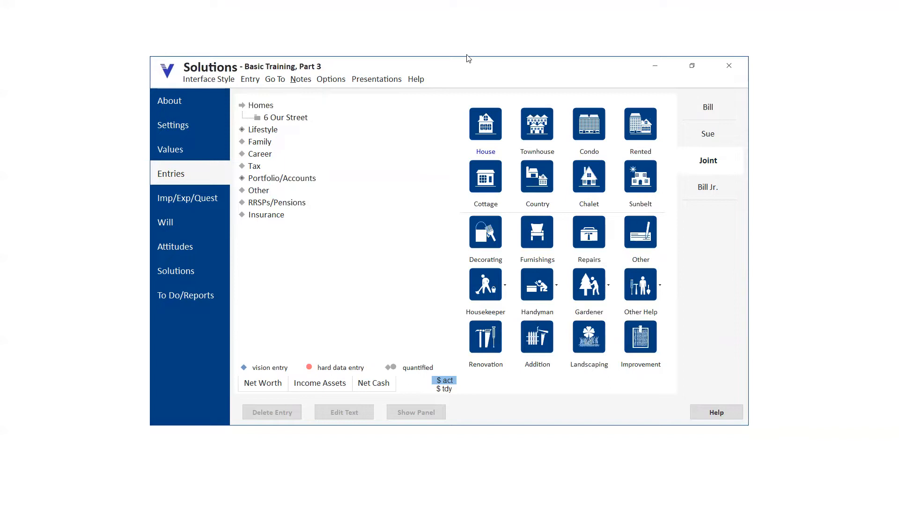
pyautogui.click(290, 120)
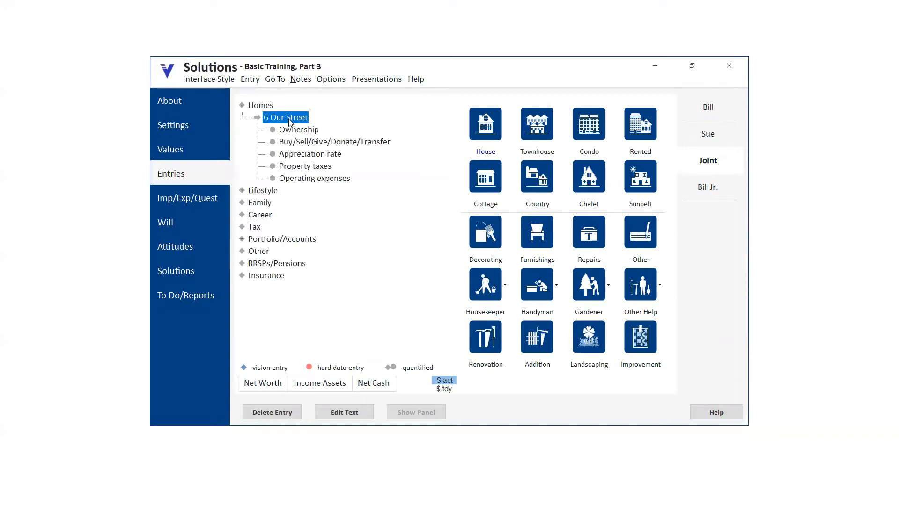
pyautogui.click(307, 142)
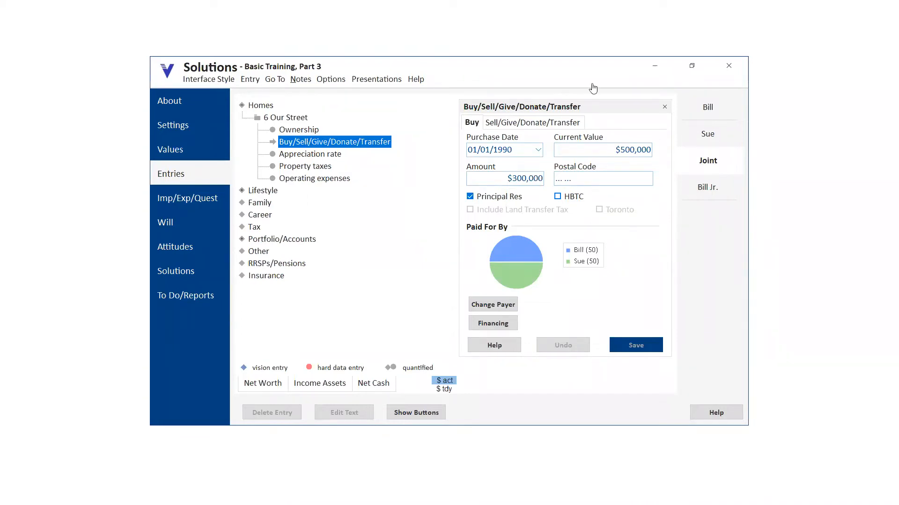
pyautogui.click(664, 107)
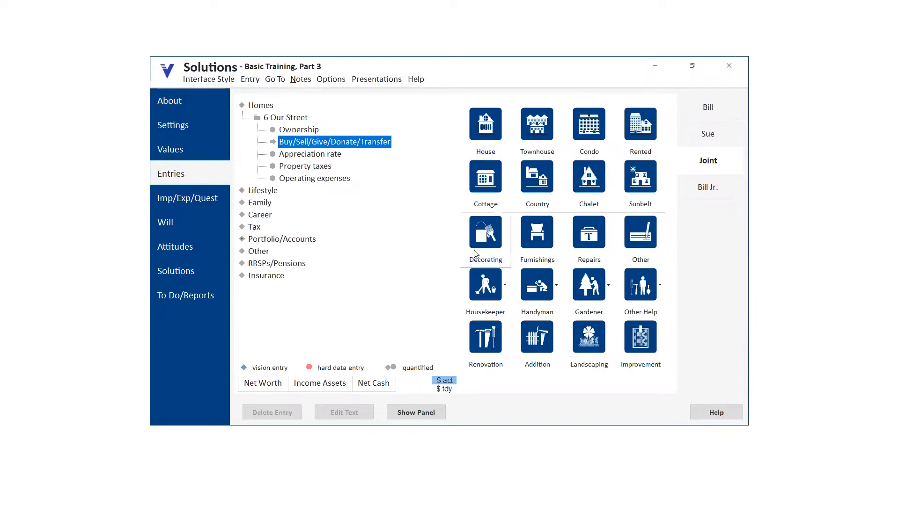
# Add a renovation entry named "Renovate the kitchen" to the joint home
pyautogui.click(486, 342)
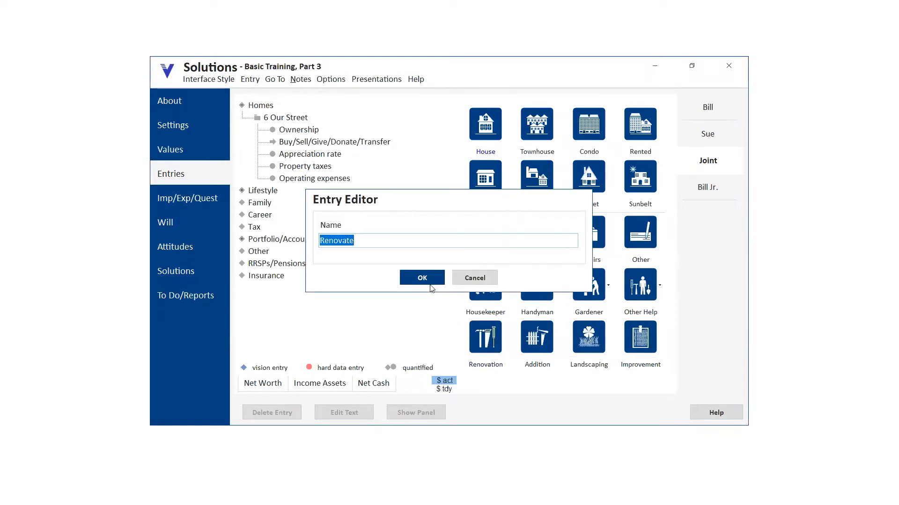
pyautogui.click(364, 239)
pyautogui.write('the ki')
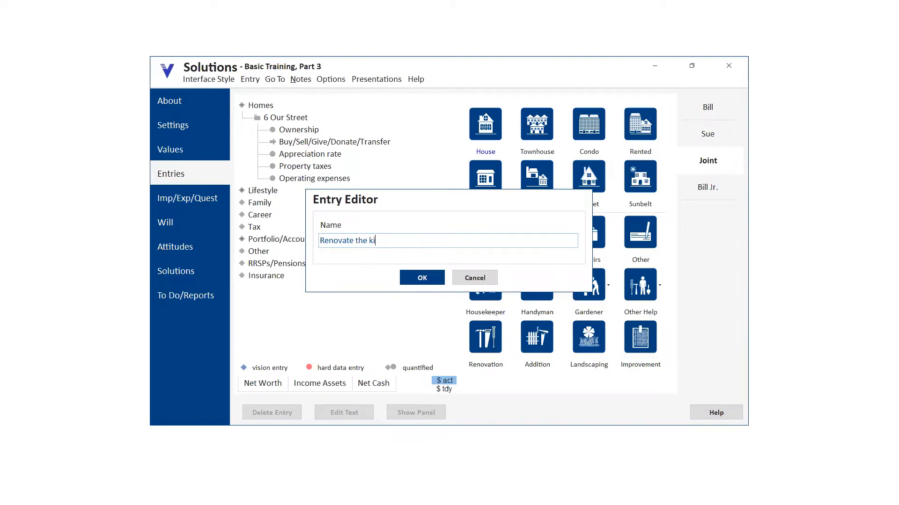
pyautogui.write('tchen')
pyautogui.click(415, 278)
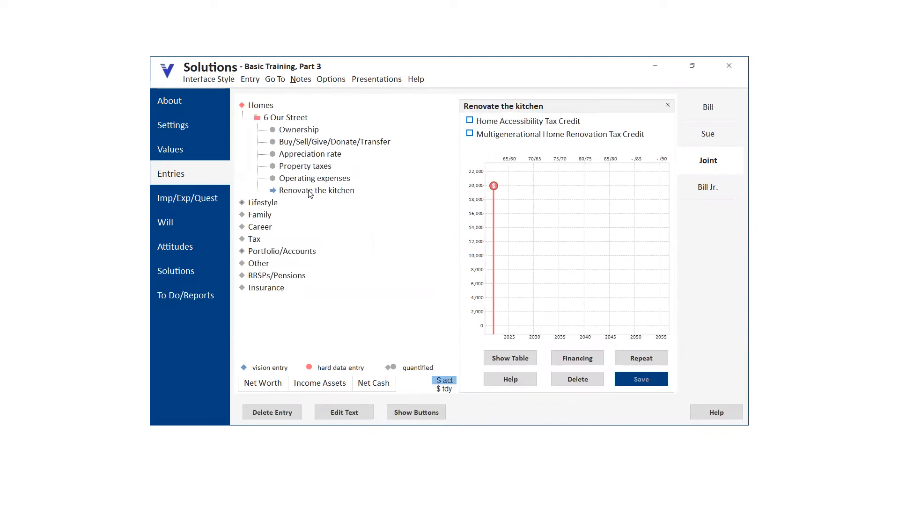
# Show the cost table of the "Renovate the kitchen" entry and move its $20,000 expense to 2025 on the graph
pyautogui.click(309, 191)
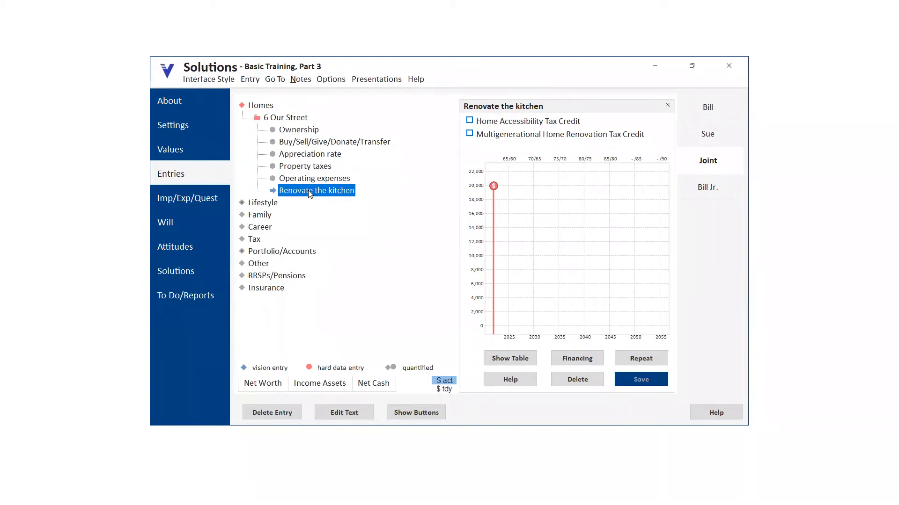
pyautogui.click(506, 366)
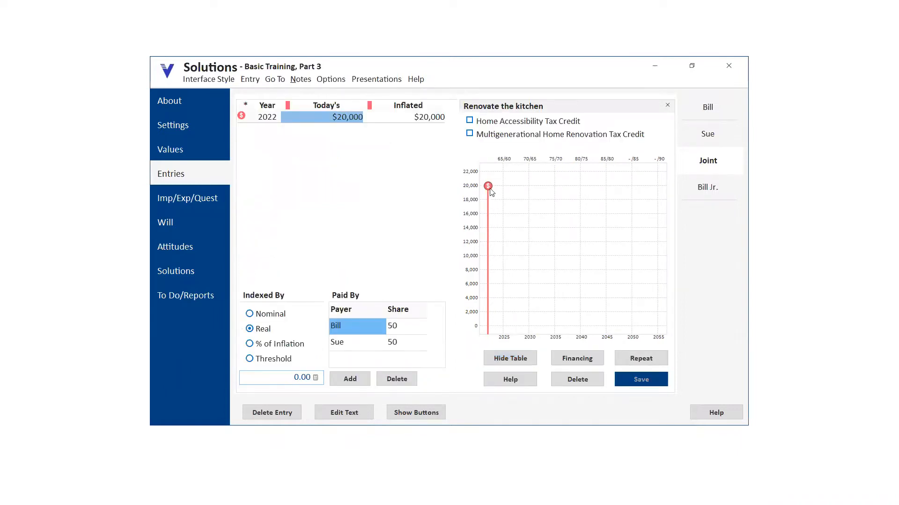
pyautogui.moveTo(500, 197)
pyautogui.moveTo(501, 197); pyautogui.dragTo(512, 193)
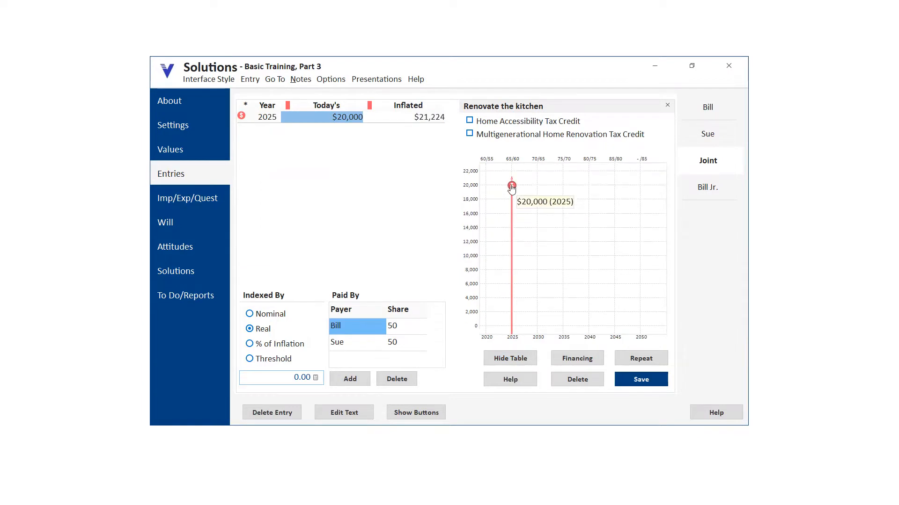
# Lower the kitchen renovation's 2025 expense on the graph to $17,000 and further to $16,000
pyautogui.moveTo(512, 187)
pyautogui.mouseDown()
pyautogui.moveTo(511, 175)
pyautogui.moveTo(512, 192)
pyautogui.mouseUp()
pyautogui.moveTo(513, 229); pyautogui.dragTo(513, 240)
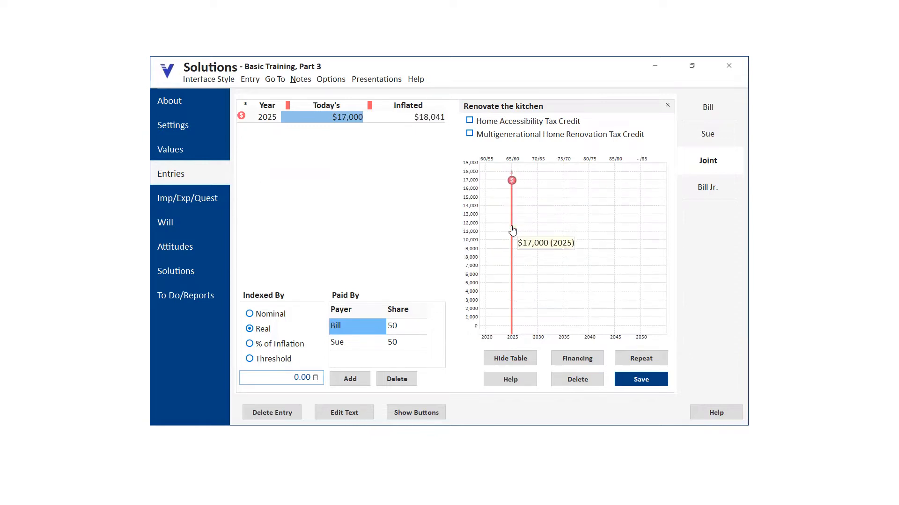
pyautogui.click(511, 180)
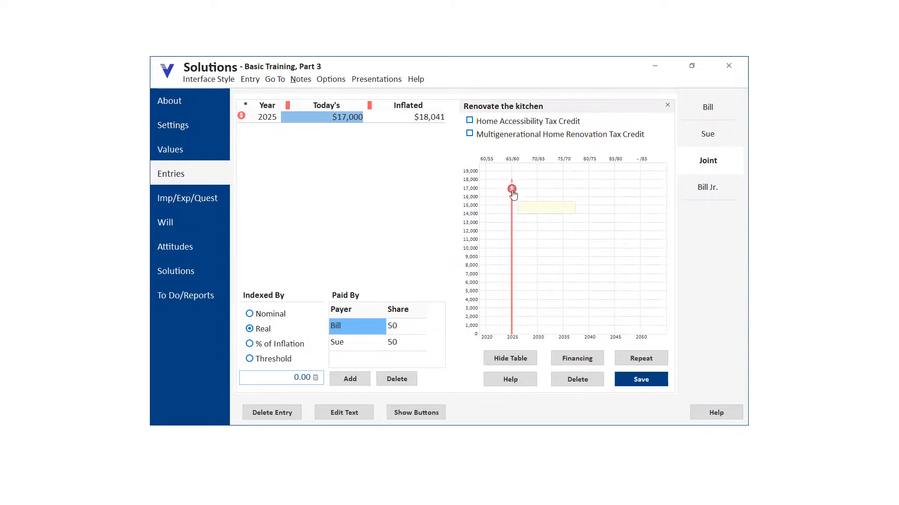
pyautogui.click(512, 188)
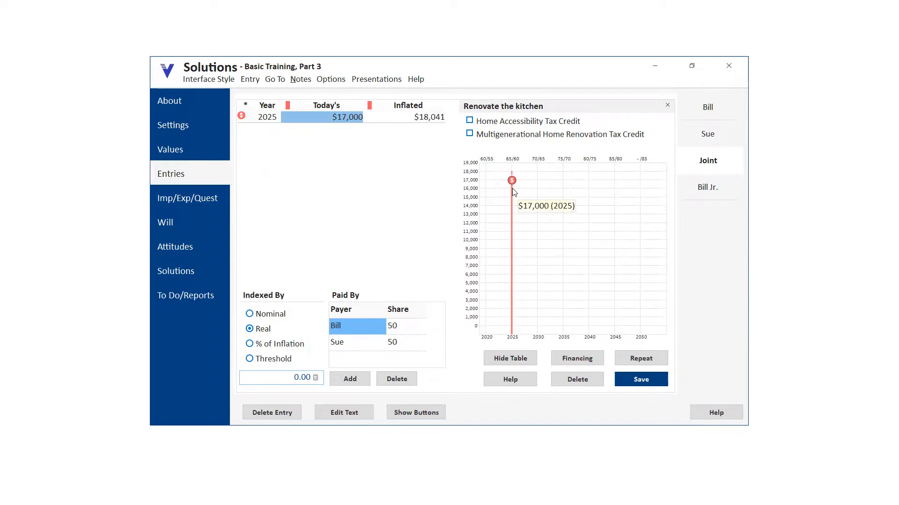
pyautogui.click(512, 188)
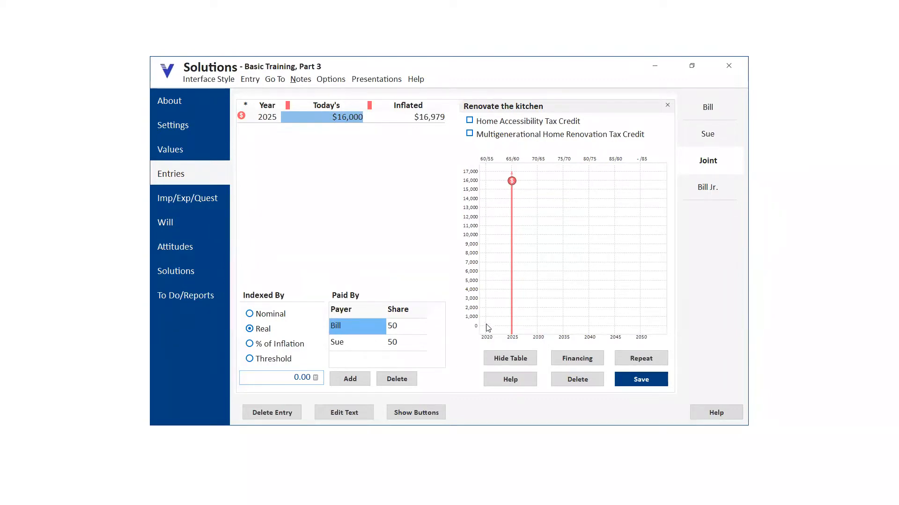
# Set the kitchen renovation's 2025 cost in today's dollars to $100,000 in the table and save the entry
pyautogui.click(319, 119)
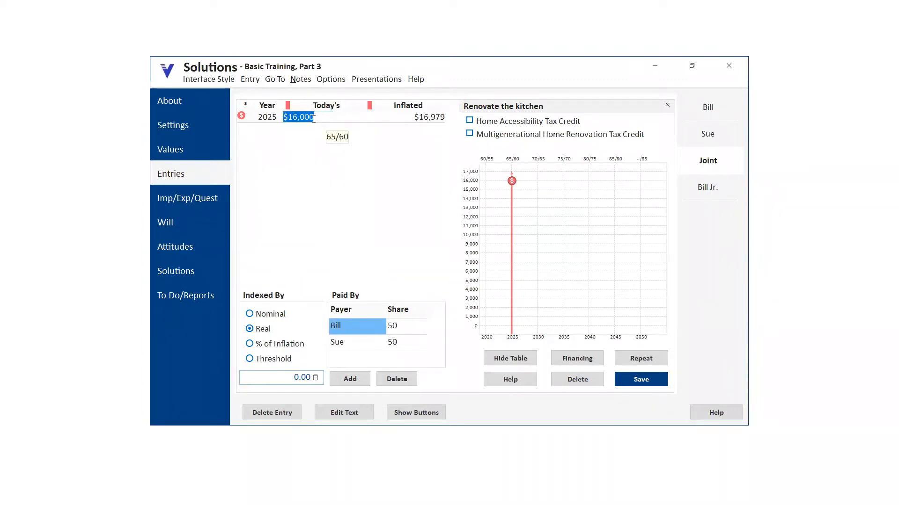
pyautogui.write('1')
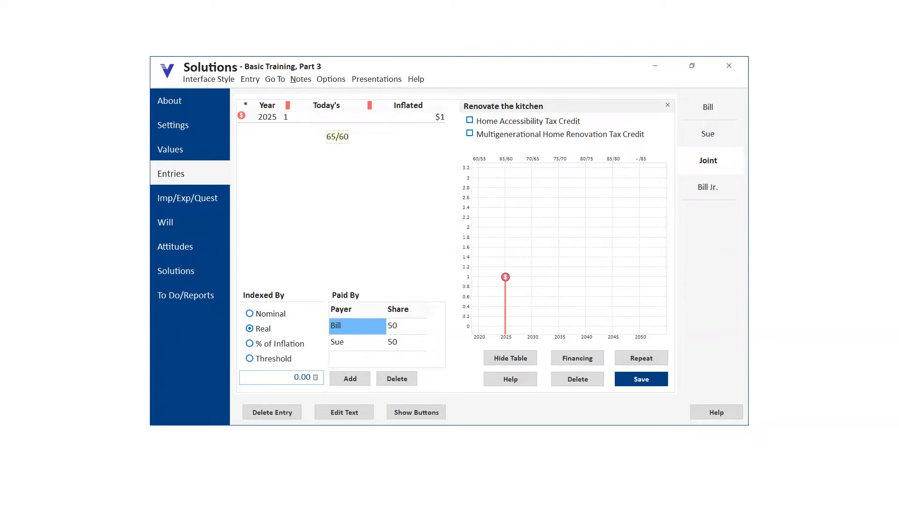
pyautogui.write('00000')
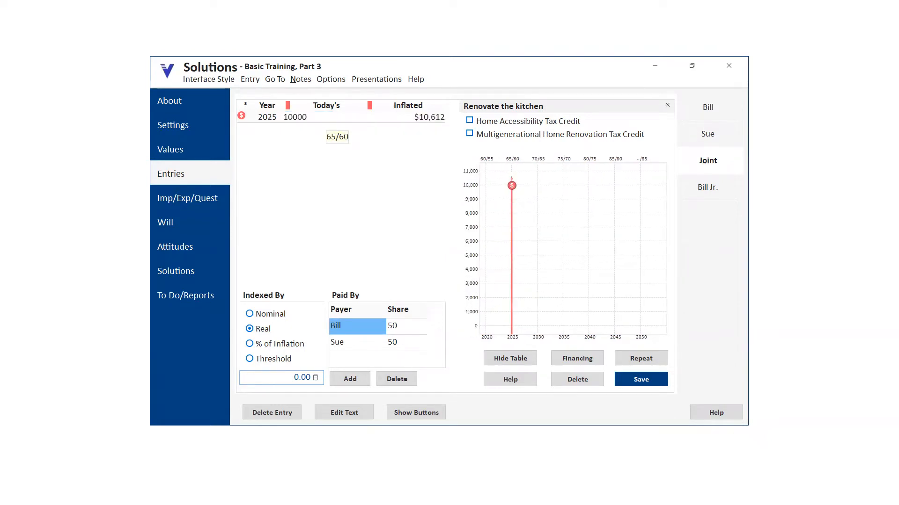
pyautogui.click(634, 382)
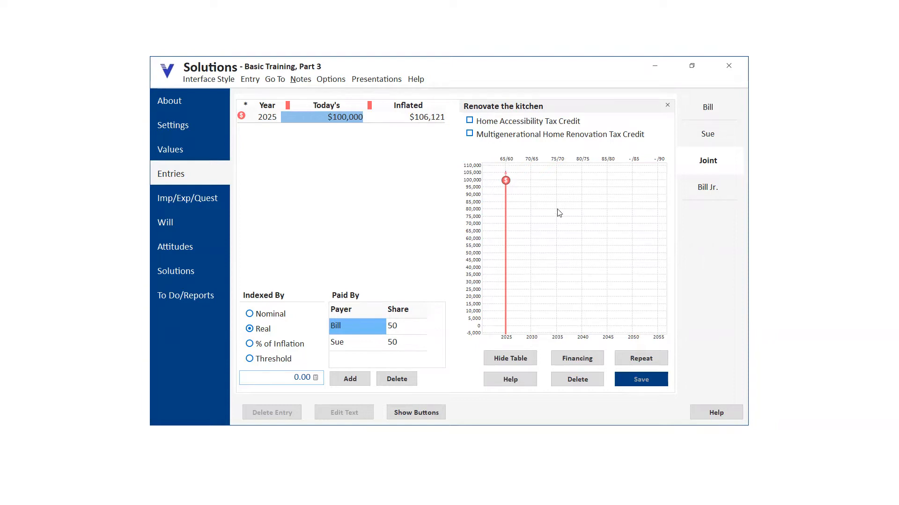
# Raise the kitchen renovation expense to $101,000 on the graph, change its year to 2023, and save and close the entry
pyautogui.moveTo(507, 186)
pyautogui.moveTo(508, 186); pyautogui.dragTo(504, 178)
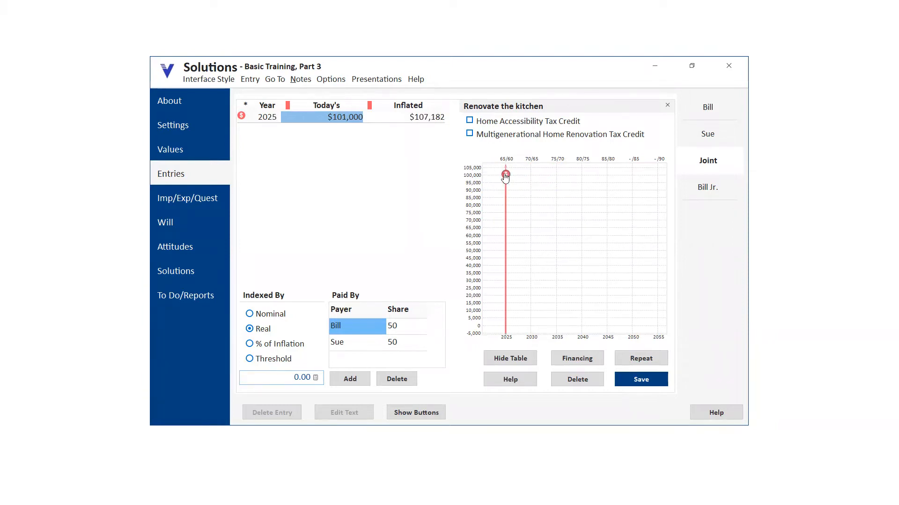
pyautogui.click(262, 121)
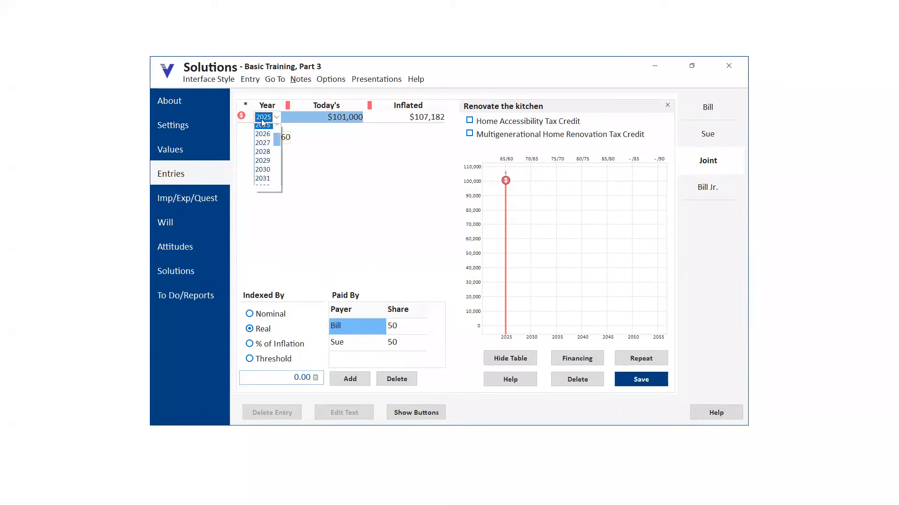
pyautogui.moveTo(278, 139); pyautogui.dragTo(279, 134)
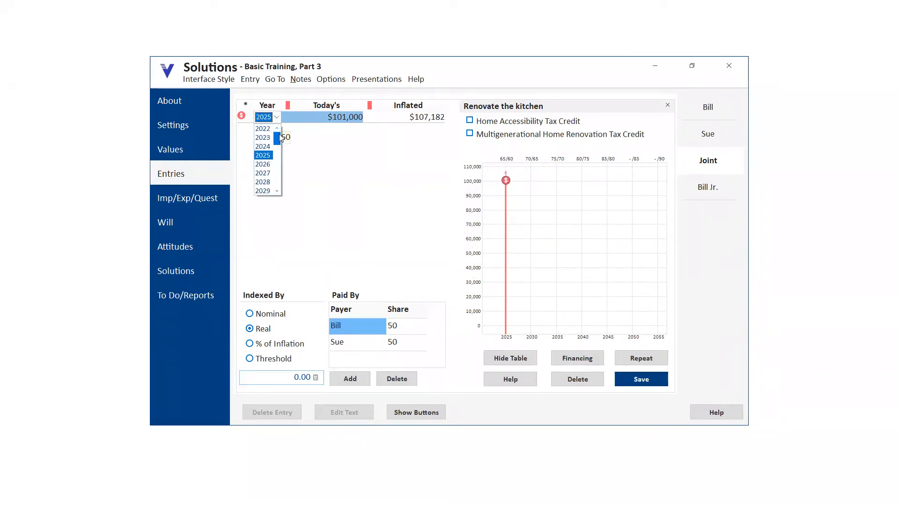
pyautogui.click(270, 138)
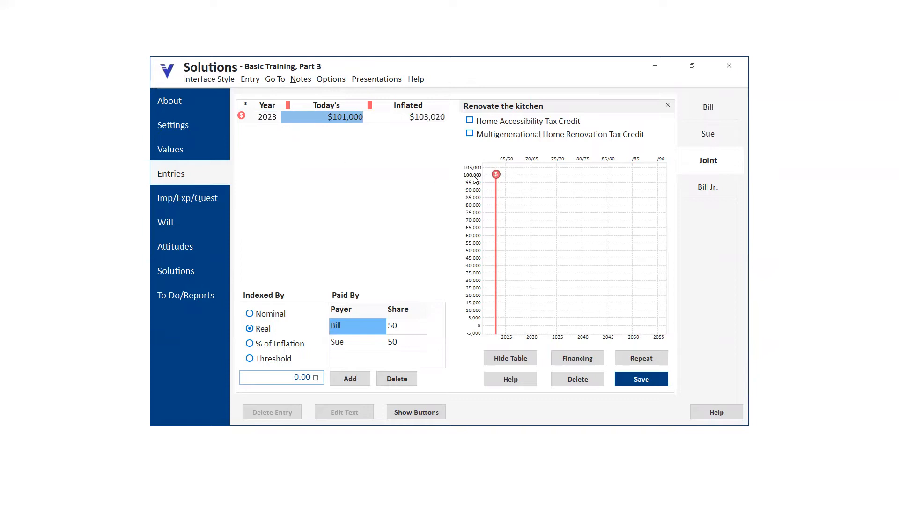
pyautogui.click(647, 381)
pyautogui.click(668, 106)
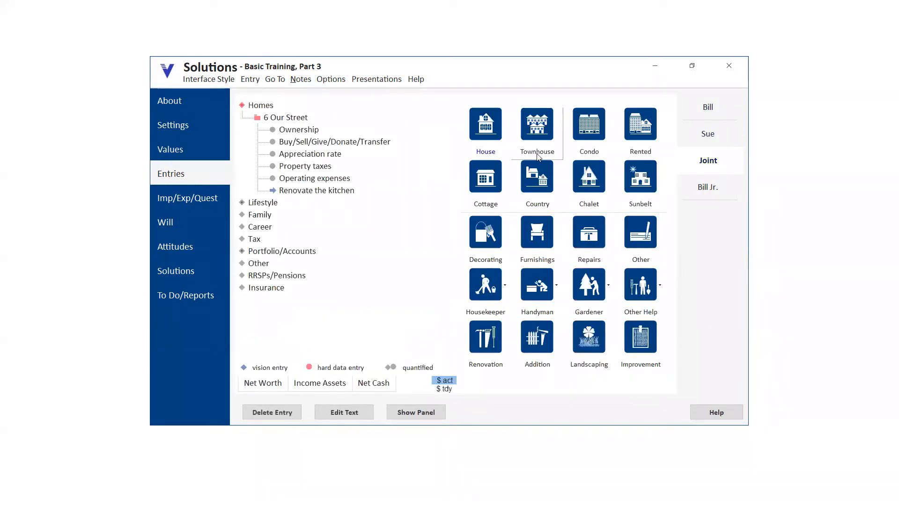
# Add an owned car to the joint Lifestyle vehicles, keeping the name "Own a car"
pyautogui.click(258, 205)
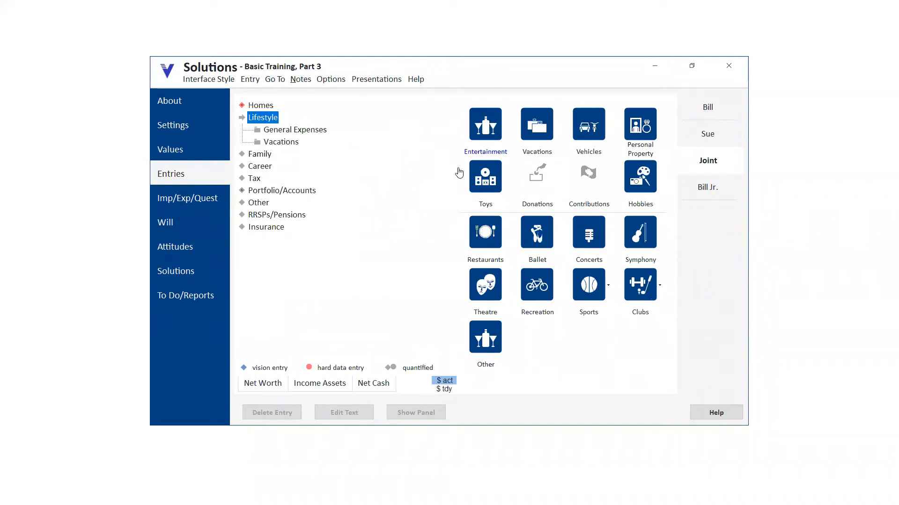
pyautogui.click(589, 135)
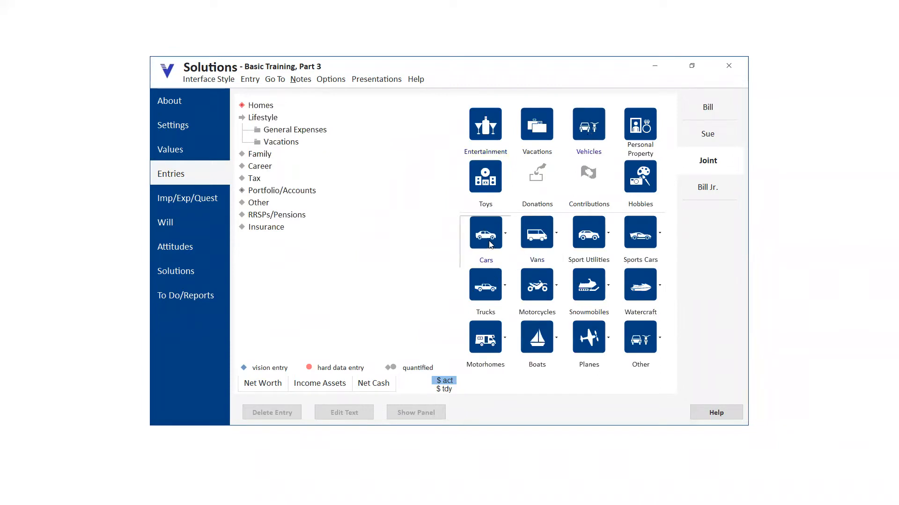
pyautogui.click(486, 278)
pyautogui.click(485, 277)
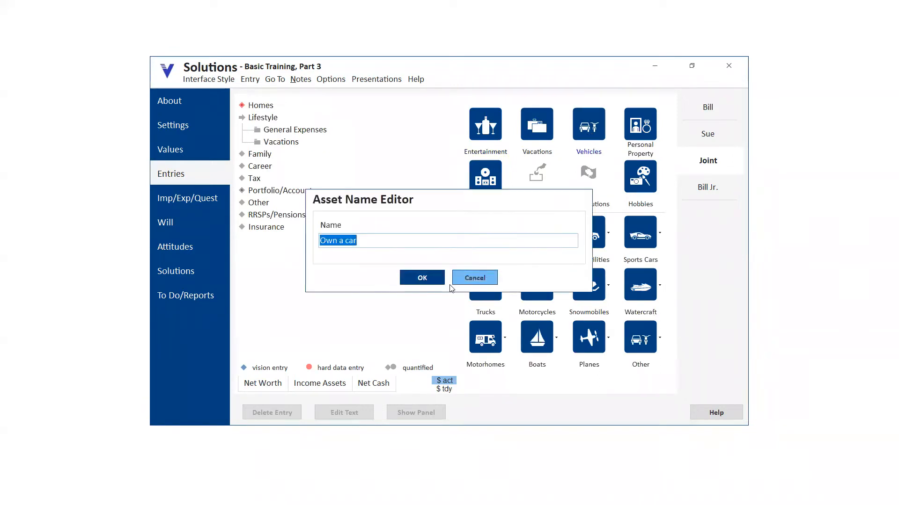
pyautogui.click(424, 278)
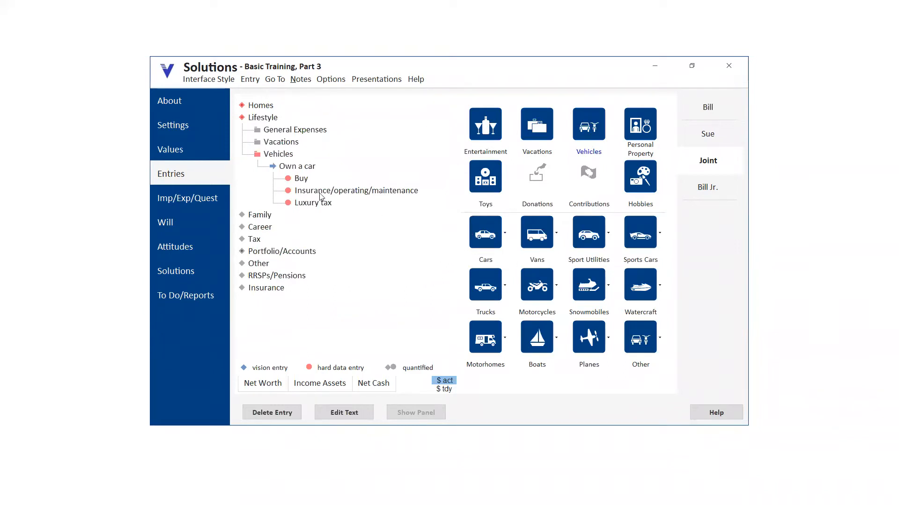
# In the car's Buy details, plot a $50,000 purchase in 2025 and set the current value to $20,000
pyautogui.click(299, 180)
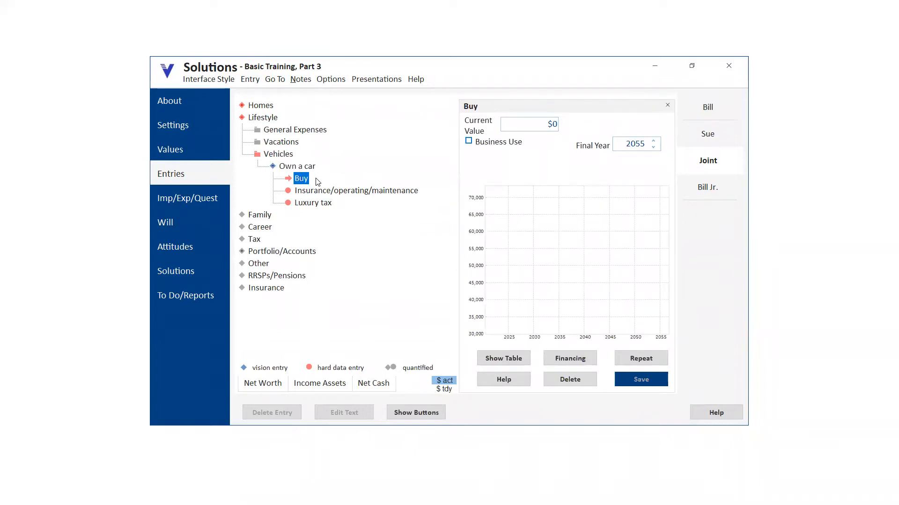
pyautogui.click(509, 270)
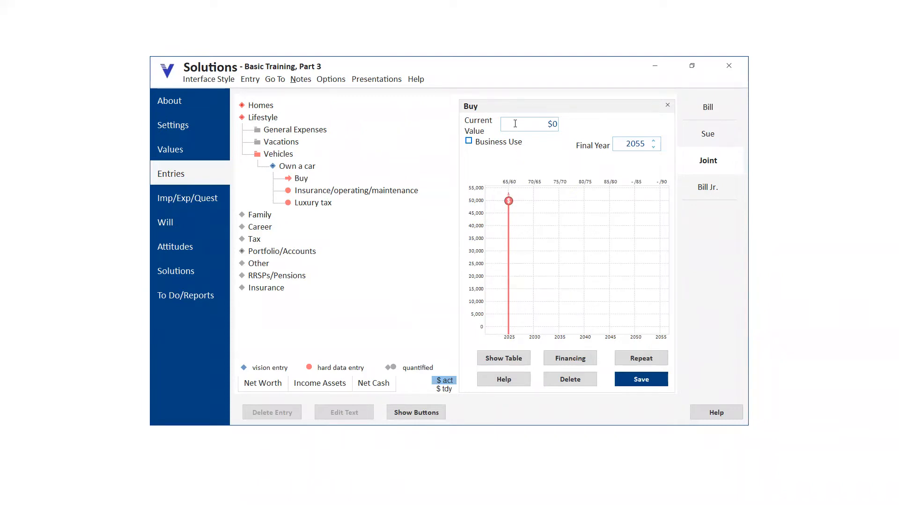
pyautogui.moveTo(524, 124); pyautogui.dragTo(559, 124)
pyautogui.write('20000')
# Repeat the 2025 car purchase every 5 years for the next 50 years and save the entry
pyautogui.click(509, 201)
pyautogui.click(640, 359)
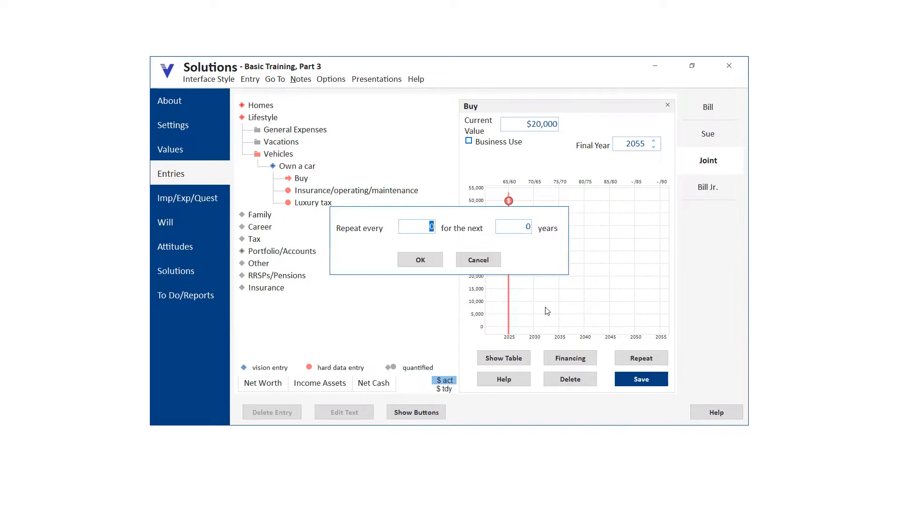
pyautogui.write('5')
pyautogui.doubleClick(529, 227)
pyautogui.write('50')
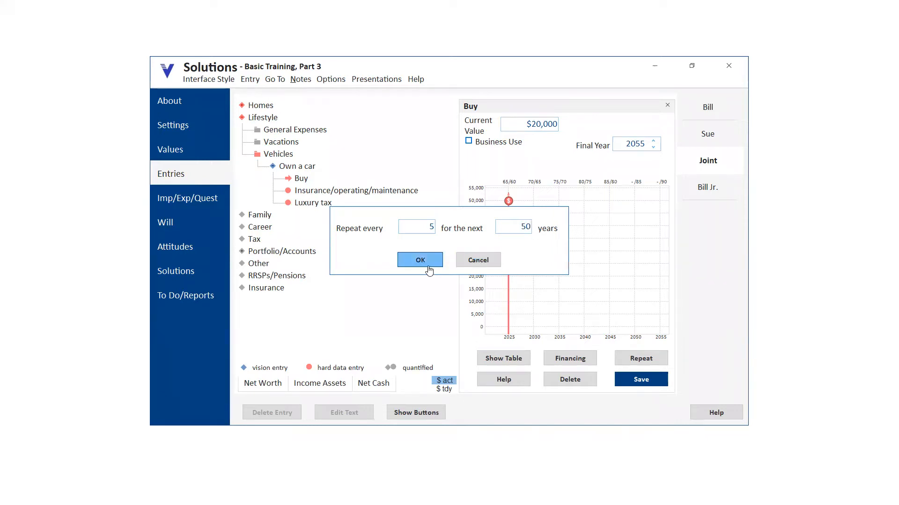
pyautogui.click(429, 270)
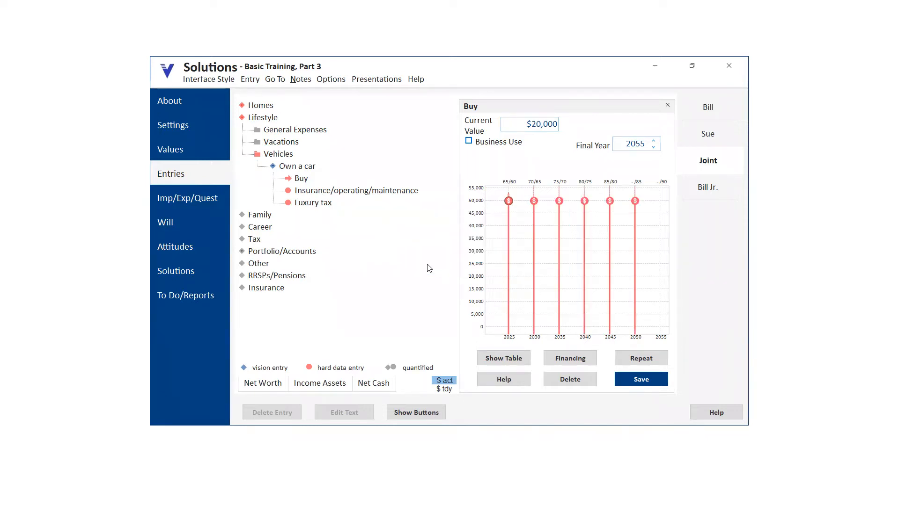
pyautogui.click(642, 382)
# Review the today's and inflated costs of the car purchases in their table and hide the table
pyautogui.moveTo(510, 254)
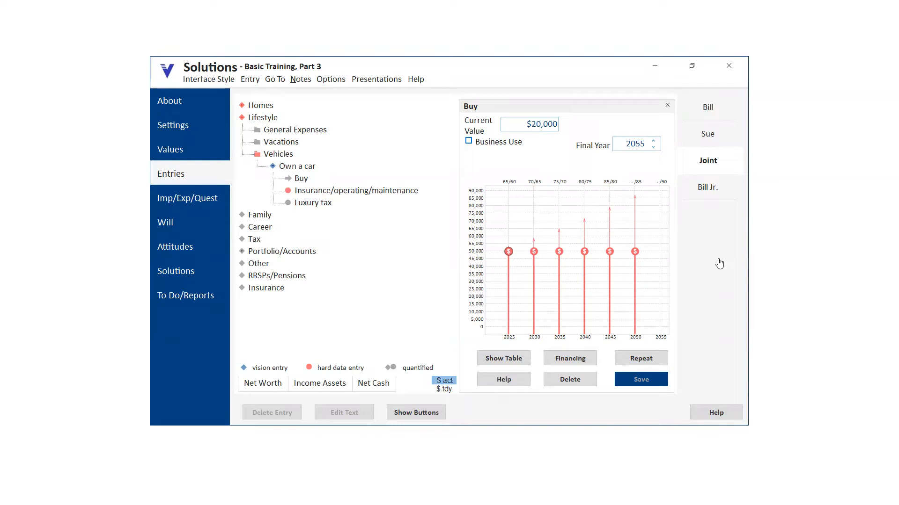
pyautogui.click(503, 358)
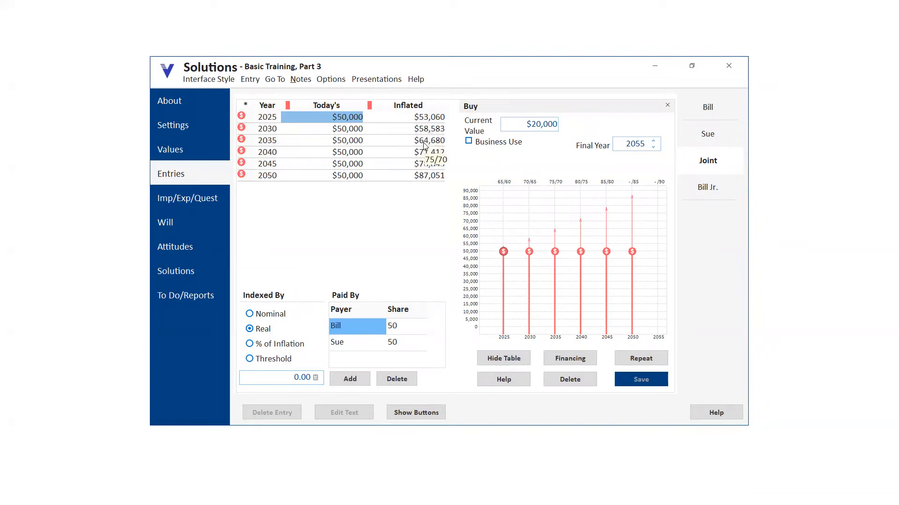
pyautogui.click(499, 359)
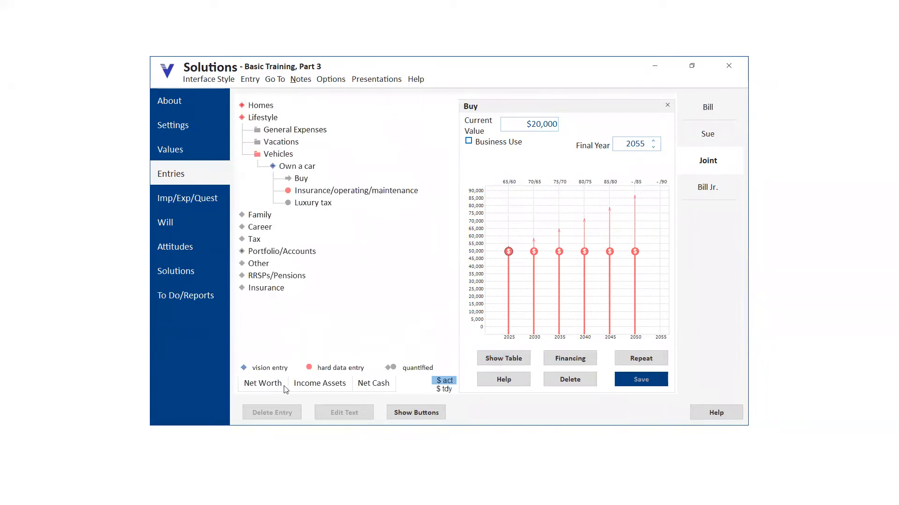
# Analyze total net worth down through the 2022 assets and vehicles to "Own a car" over time, and close the graph
pyautogui.click(268, 384)
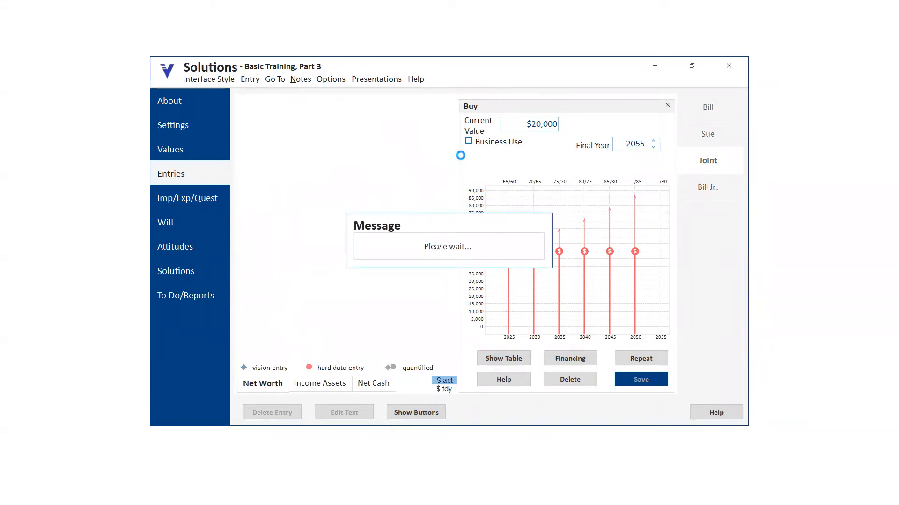
pyautogui.click(417, 103)
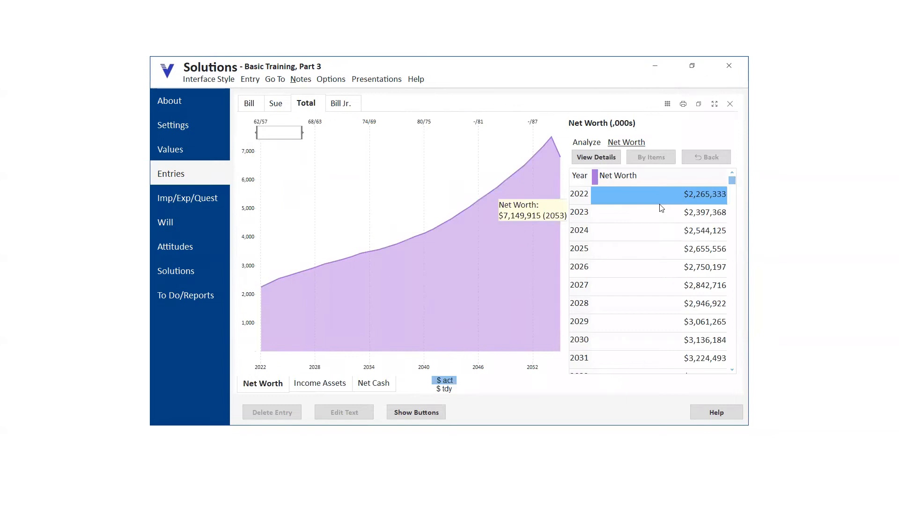
pyautogui.doubleClick(658, 199)
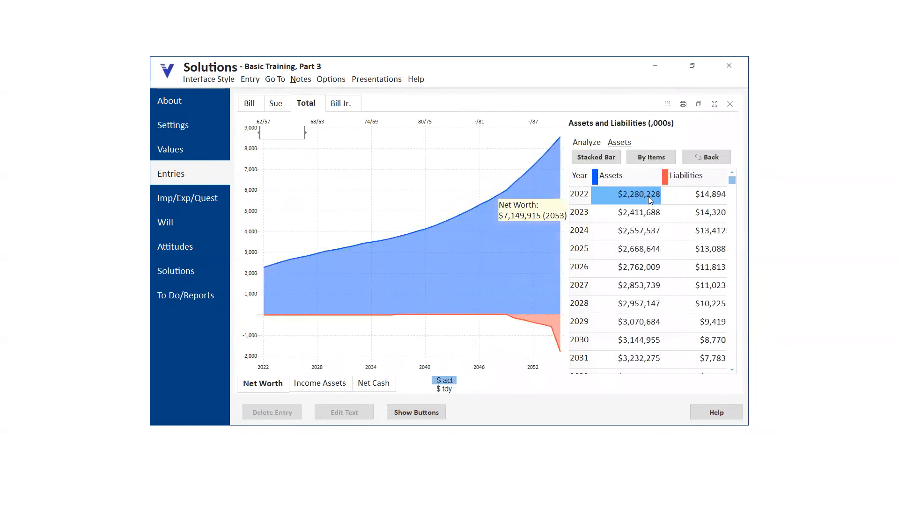
pyautogui.doubleClick(648, 197)
pyautogui.doubleClick(722, 214)
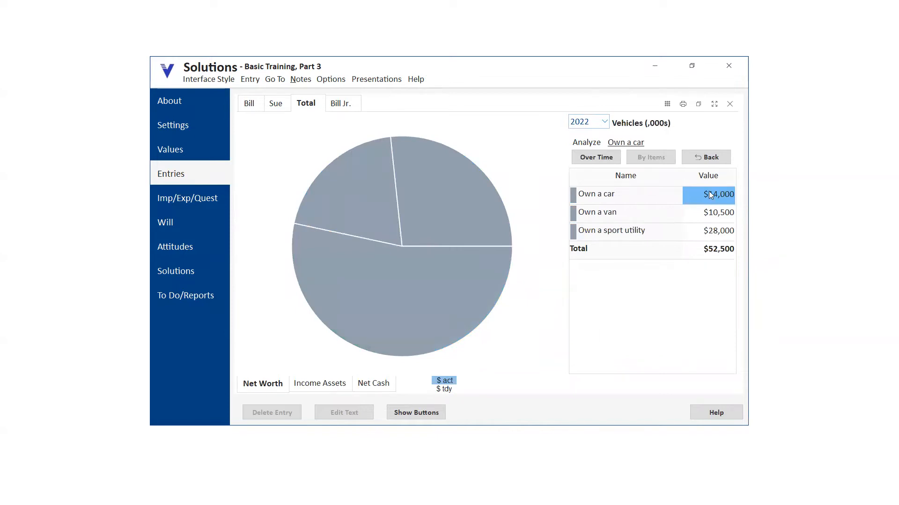
pyautogui.click(595, 157)
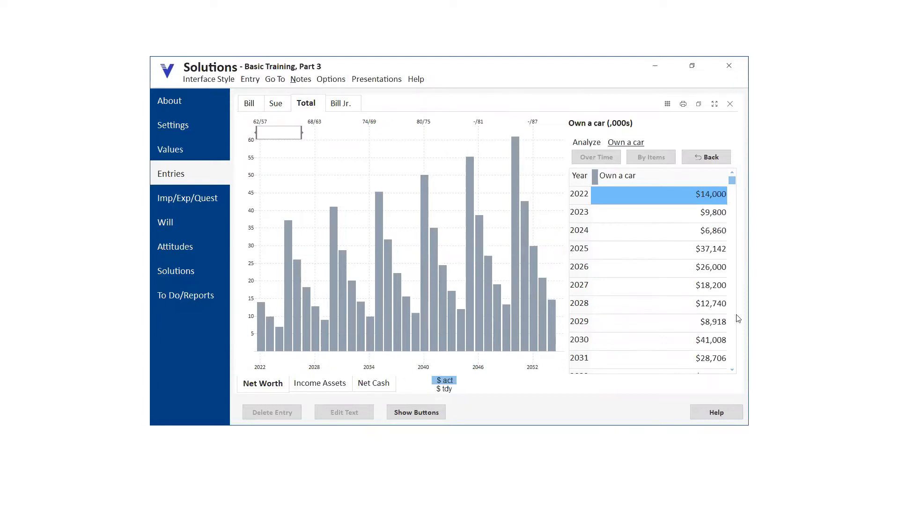
pyautogui.click(730, 103)
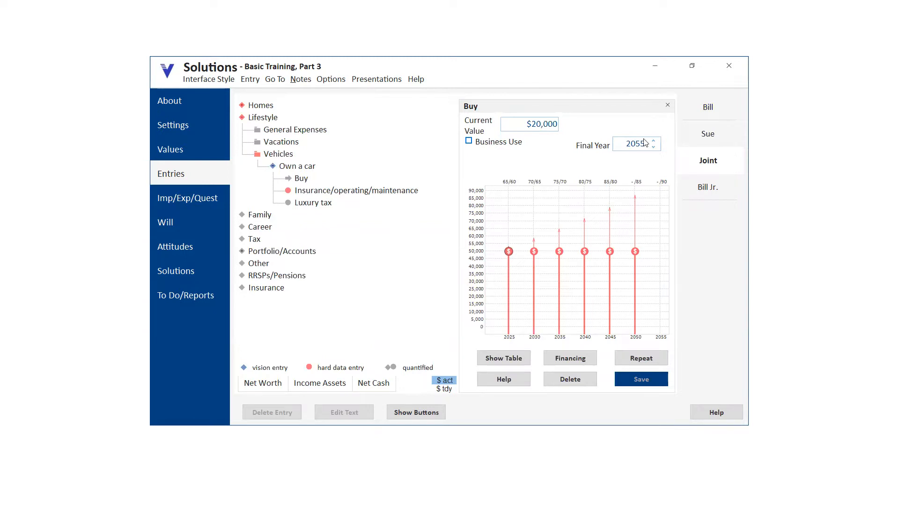
# Add an owned vehicle of type Other under the name "Own a vehicle" and open its Buy details
pyautogui.click(668, 105)
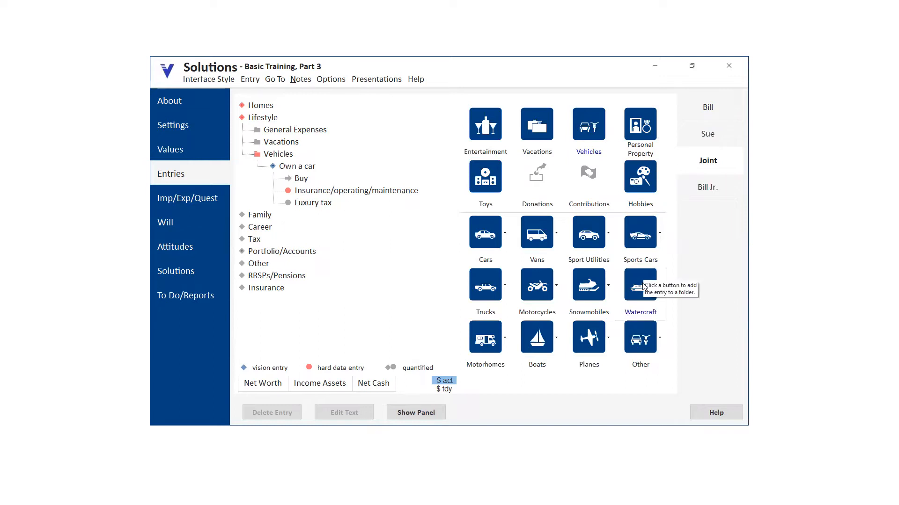
pyautogui.click(633, 344)
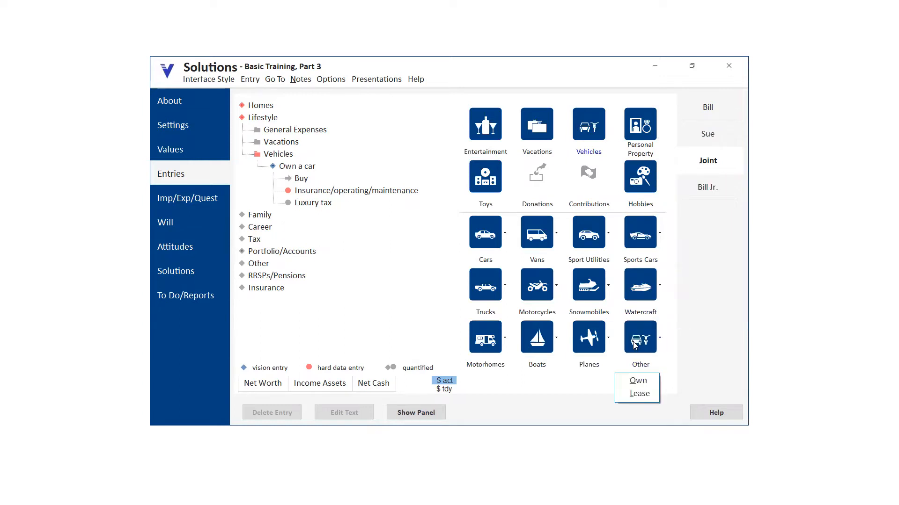
pyautogui.click(638, 382)
pyautogui.click(424, 278)
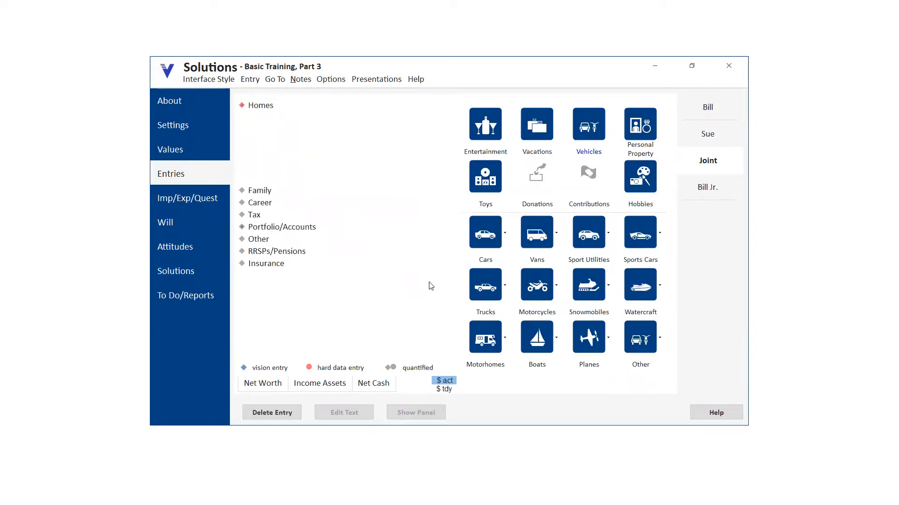
pyautogui.click(309, 193)
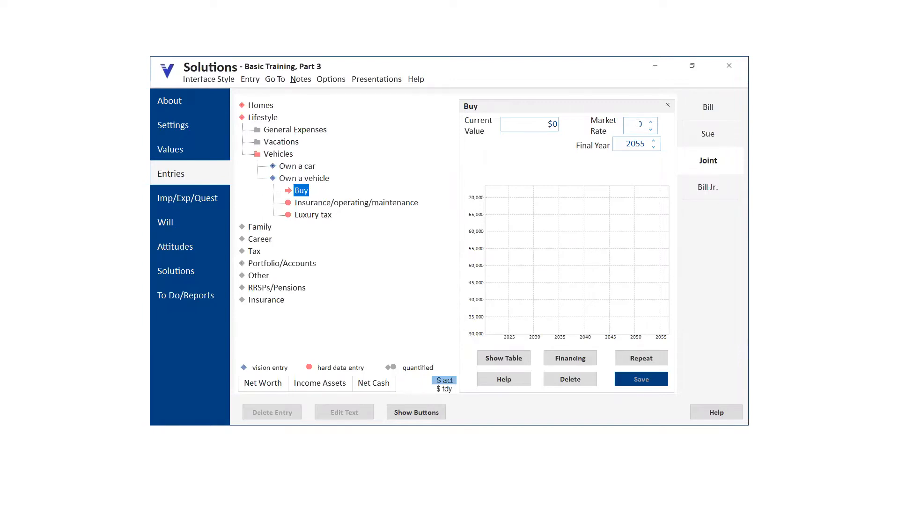
# Delete the "Own a vehicle" entry from the Vehicles folder
pyautogui.click(668, 109)
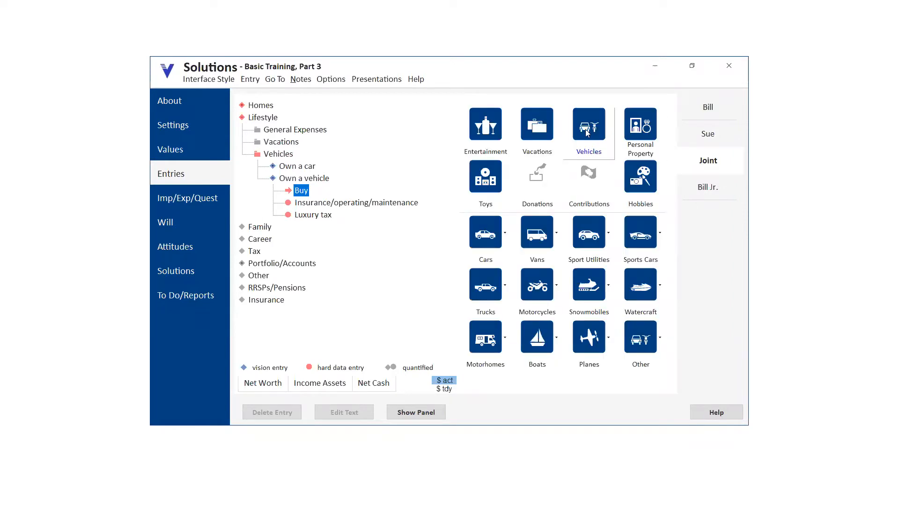
pyautogui.doubleClick(301, 192)
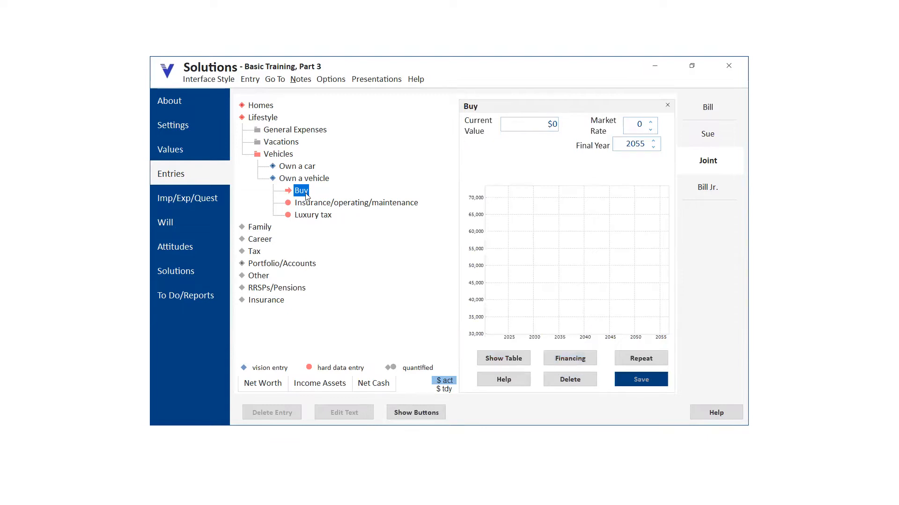
pyautogui.click(570, 361)
pyautogui.click(300, 181)
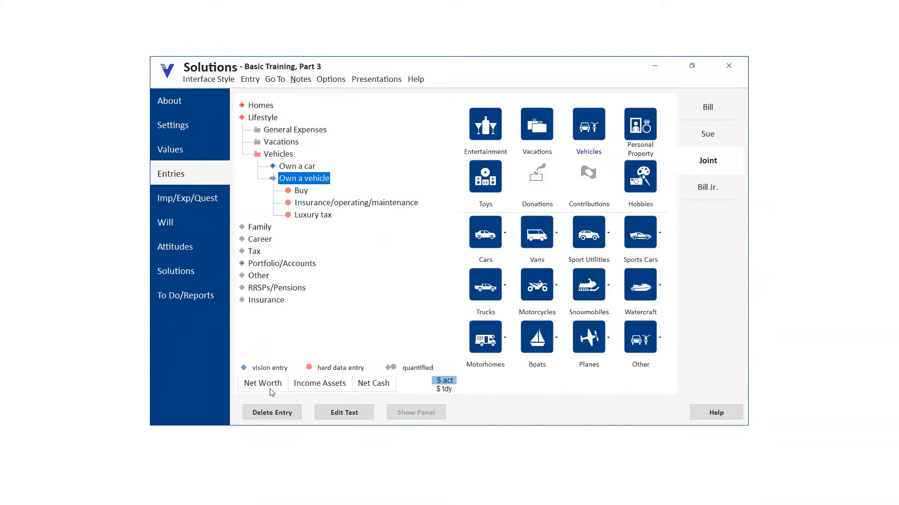
pyautogui.click(265, 412)
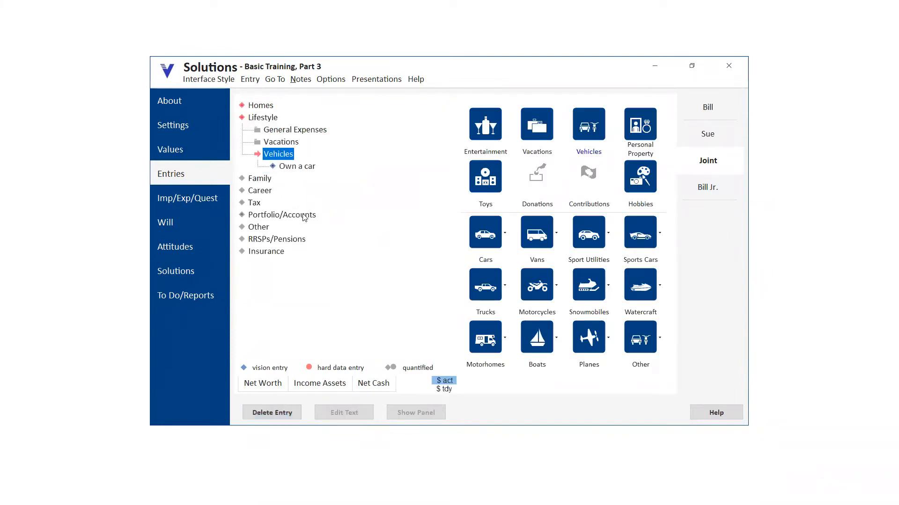
# Inspect the financing options for the "Own a car" purchases and leave them without making changes
pyautogui.click(295, 168)
pyautogui.click(309, 180)
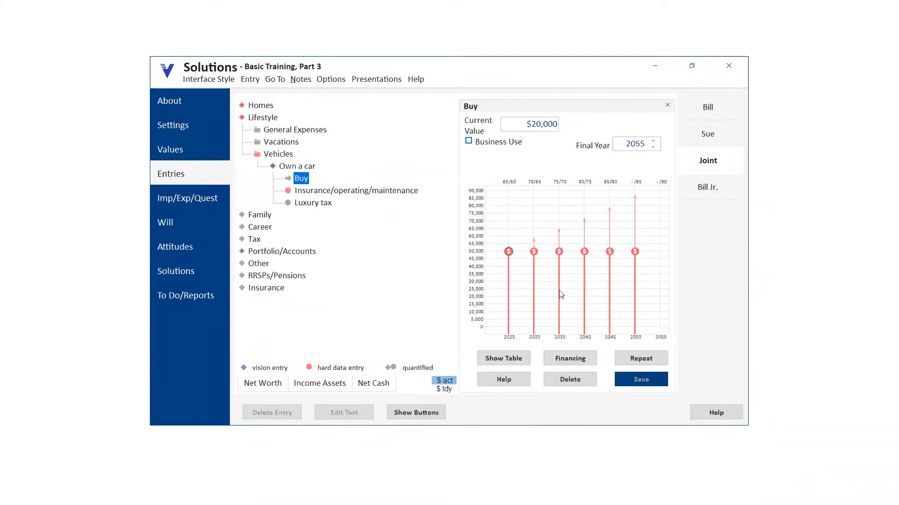
pyautogui.click(572, 358)
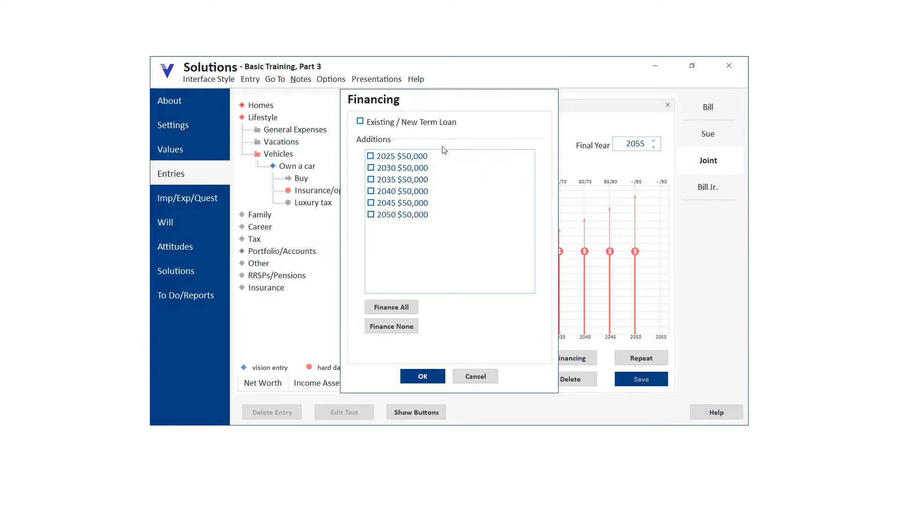
pyautogui.moveTo(438, 96); pyautogui.dragTo(260, 120)
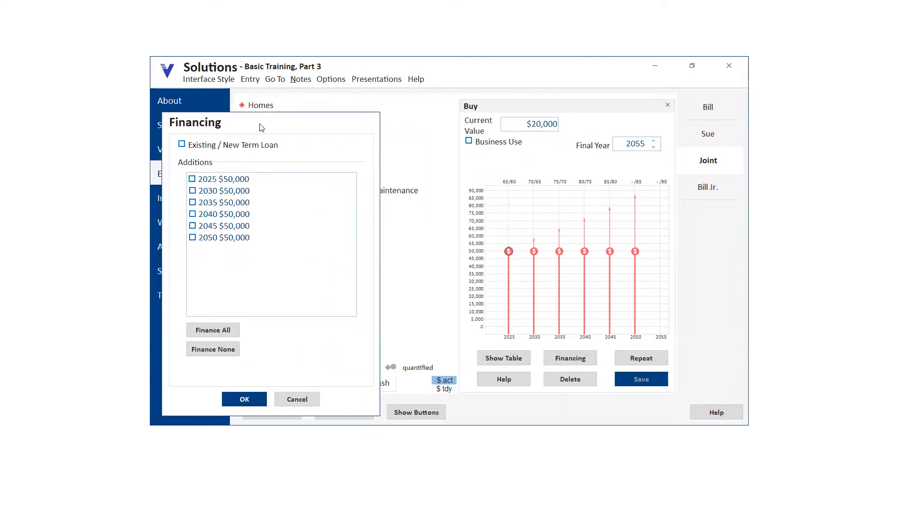
pyautogui.moveTo(261, 128); pyautogui.dragTo(321, 104)
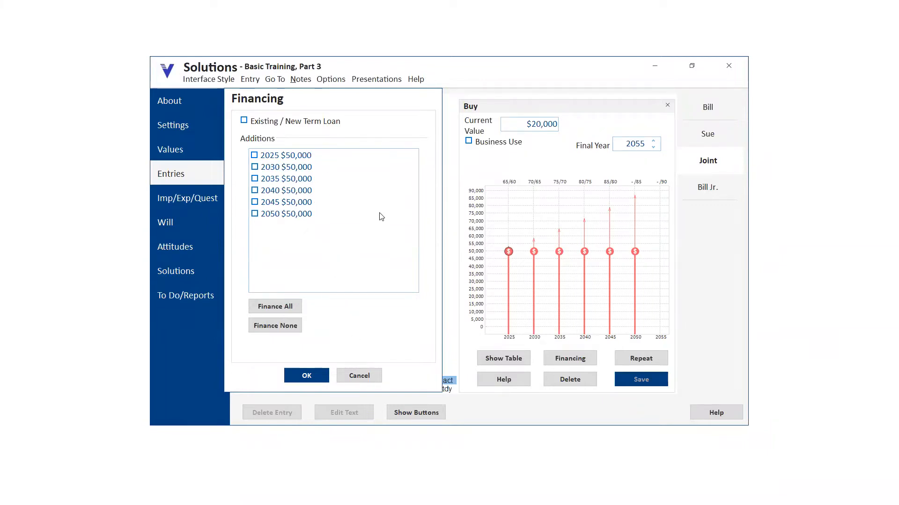
pyautogui.click(359, 376)
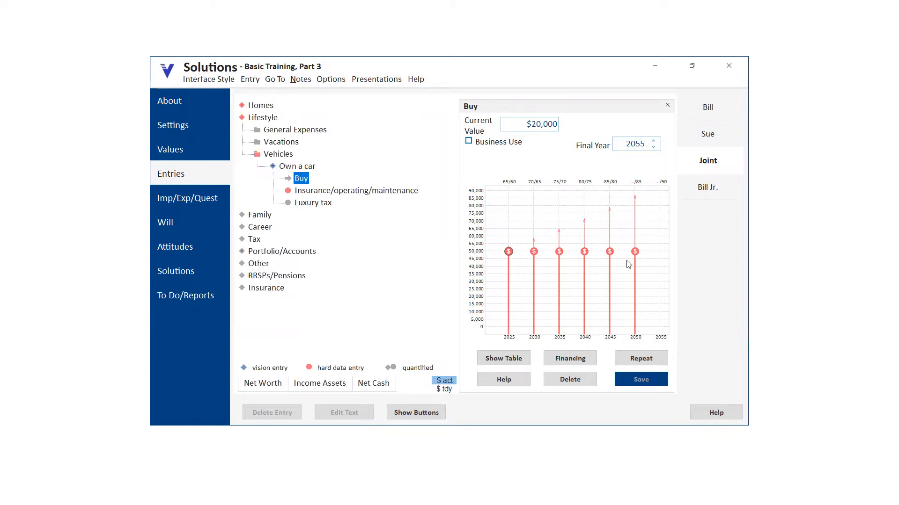
# Remove the 2050, 2045 and 2040 purchases from the "Own a car" Buy graph
pyautogui.moveTo(636, 255)
pyautogui.click(635, 255)
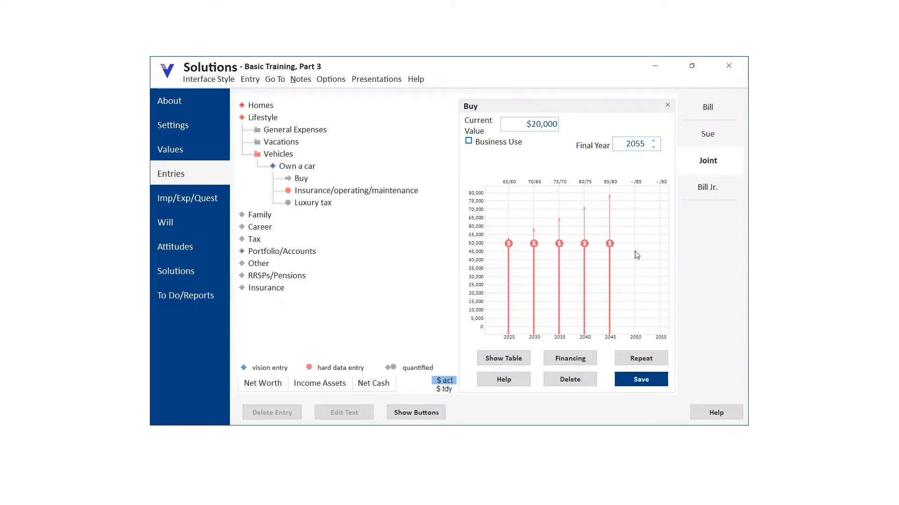
pyautogui.click(609, 245)
pyautogui.moveTo(586, 240)
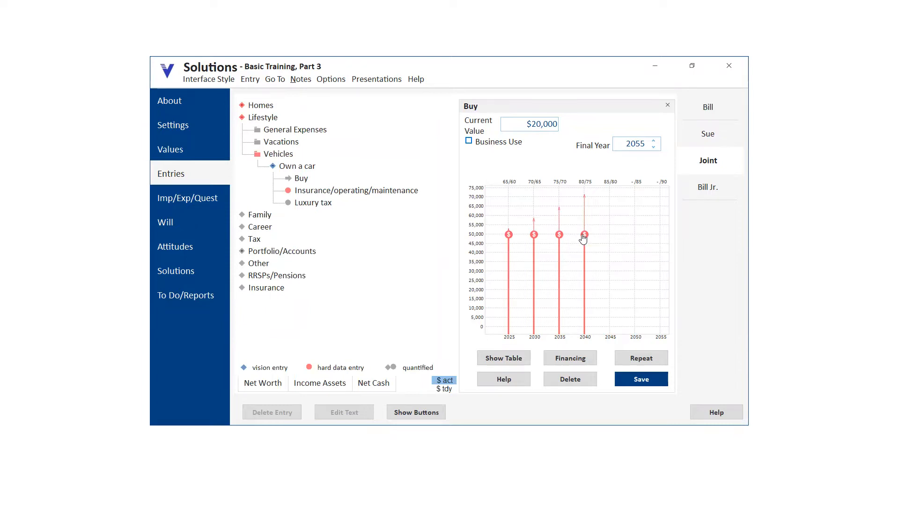
pyautogui.click(583, 237)
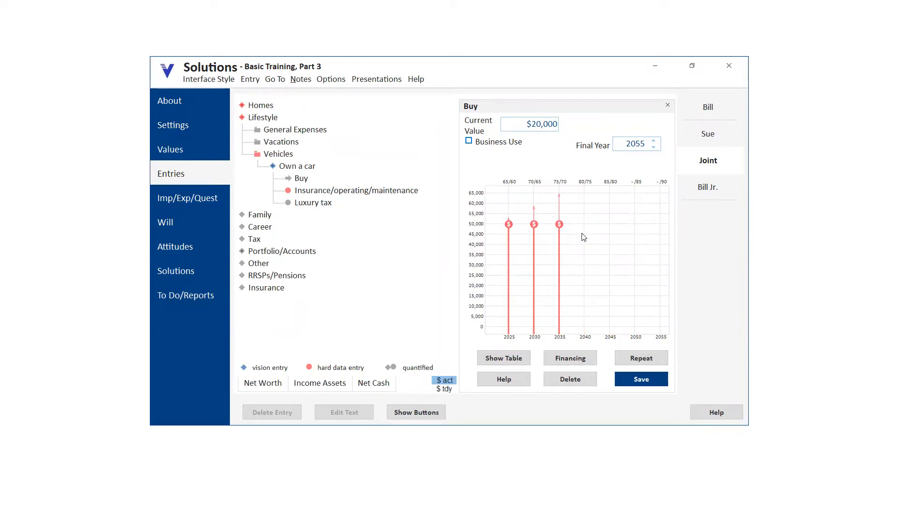
# Set the final year of the car ownership to 2045 and save the Buy entry
pyautogui.moveTo(559, 228)
pyautogui.doubleClick(636, 144)
pyautogui.write('2045')
pyautogui.click(643, 380)
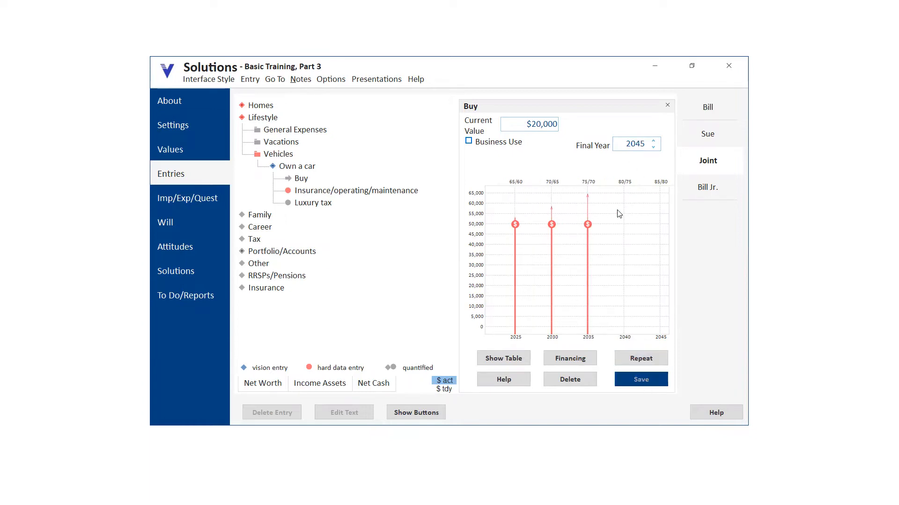
# Check the end year of the car's Insurance/operating/maintenance costs and return to its Buy details
pyautogui.click(304, 194)
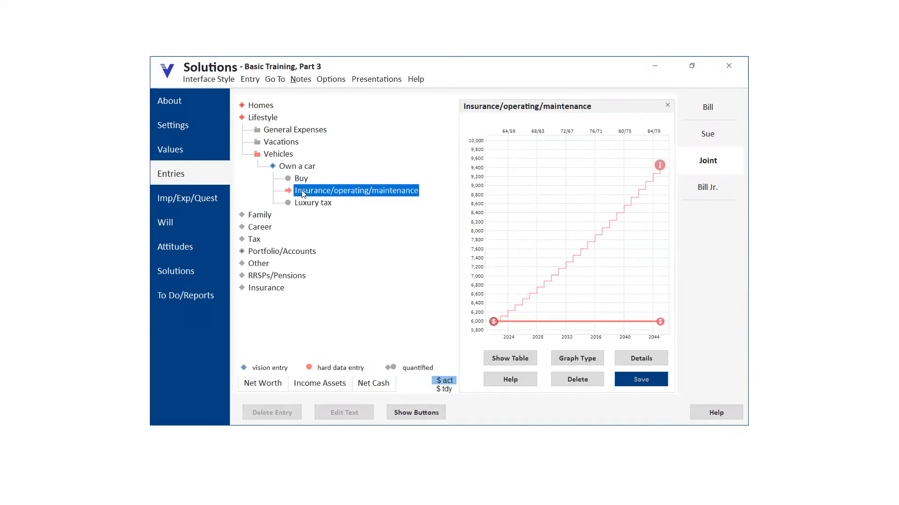
pyautogui.moveTo(660, 323)
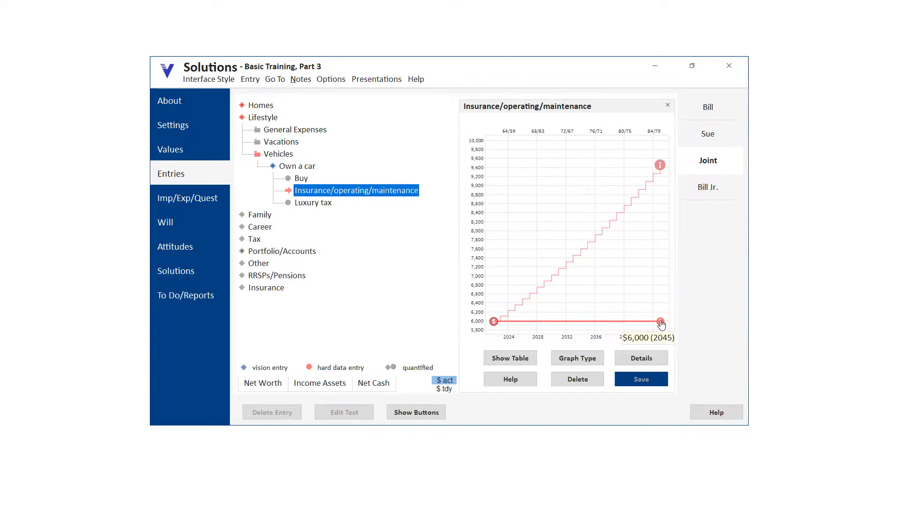
pyautogui.click(302, 178)
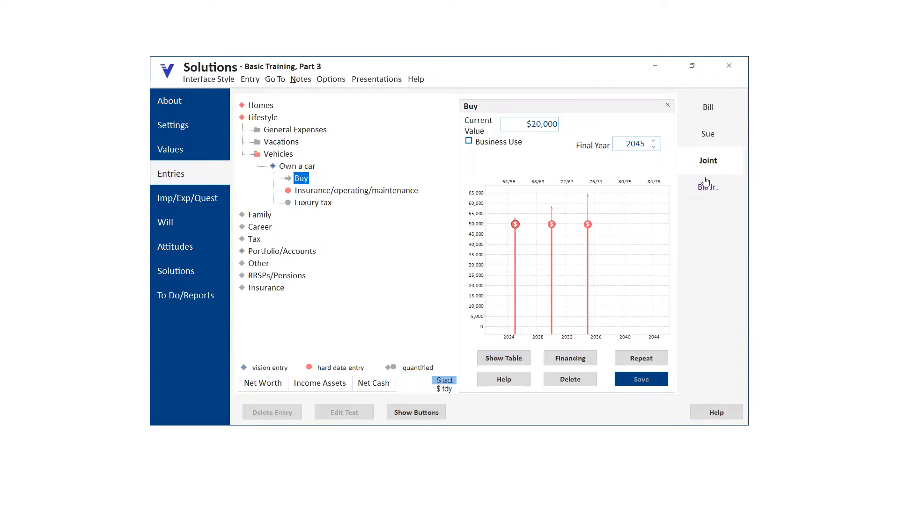
# Review the purchase details of 6 Our Street and the cost and year of its kitchen renovation
pyautogui.click(259, 106)
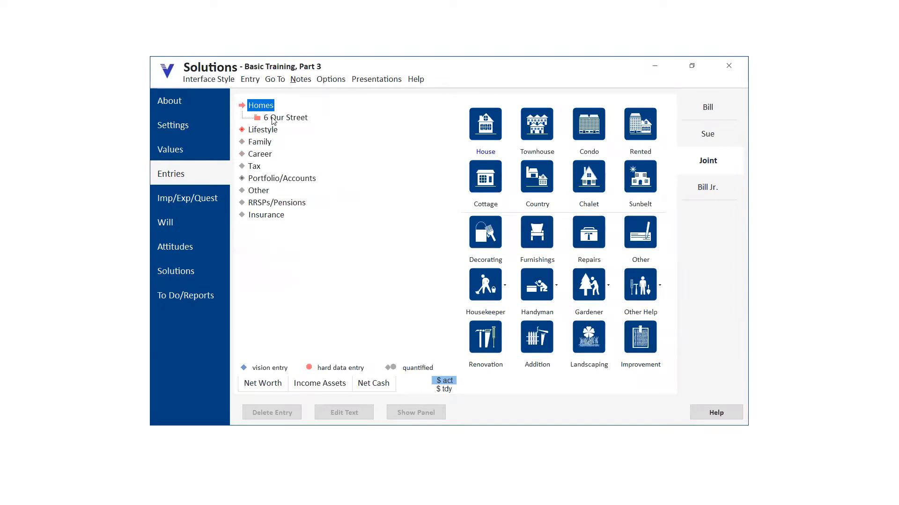
pyautogui.click(304, 142)
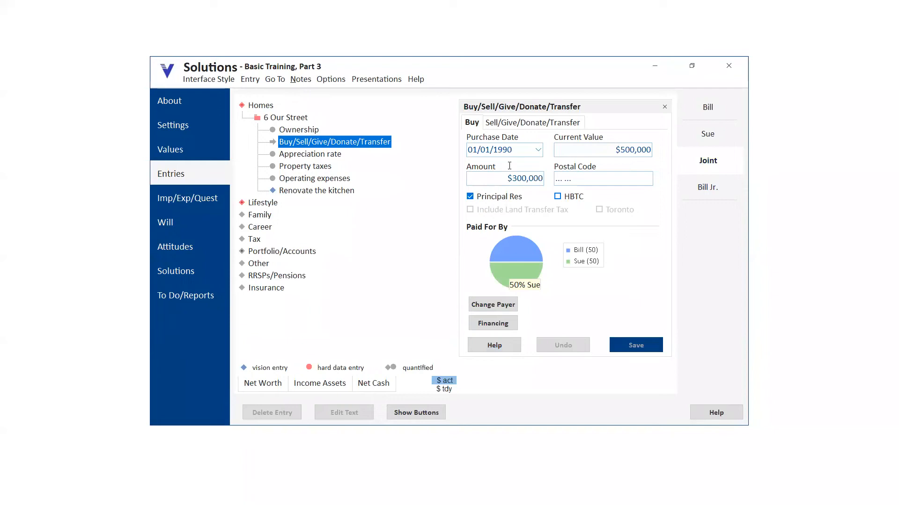
pyautogui.click(331, 192)
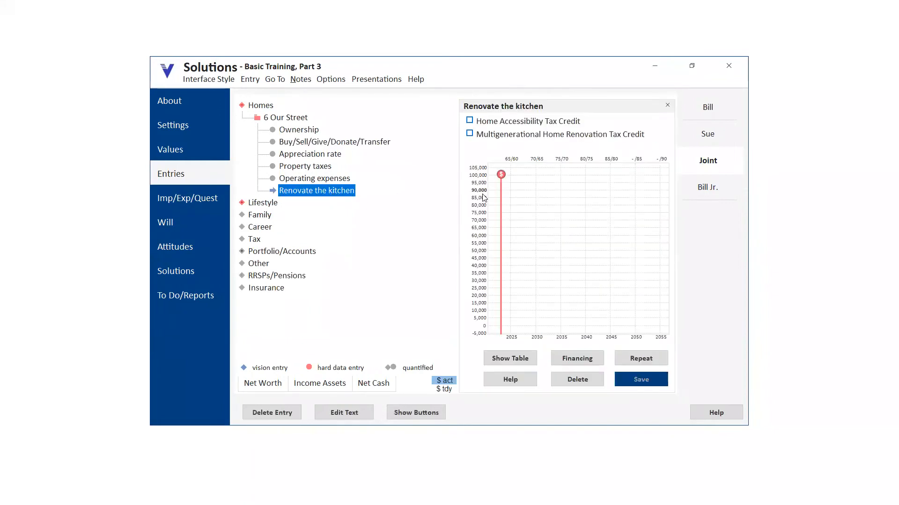
pyautogui.moveTo(501, 176)
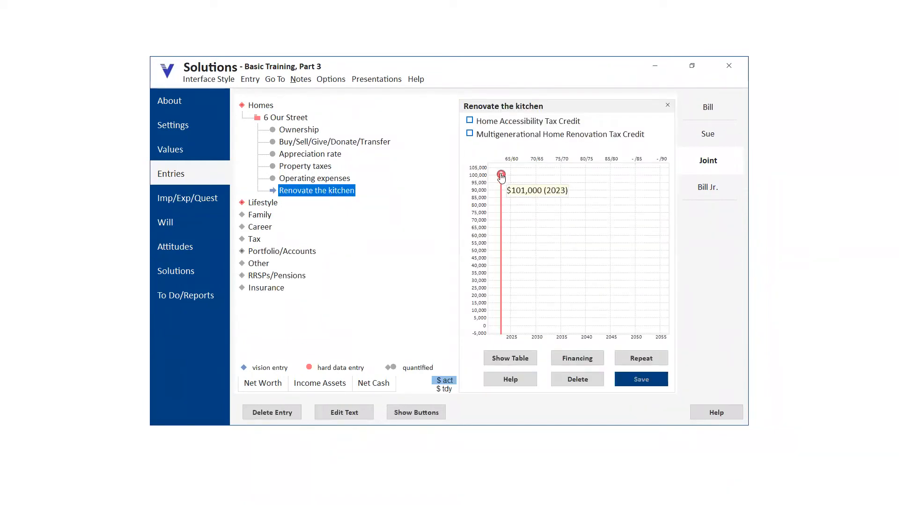
# Finance all of the "Own a car" purchases, saving the changes and setting up the term loan
pyautogui.click(259, 204)
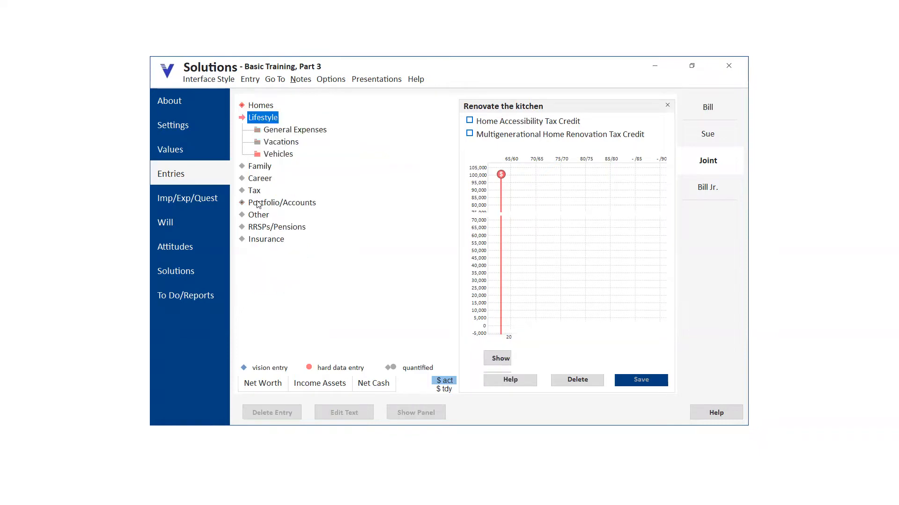
pyautogui.click(272, 155)
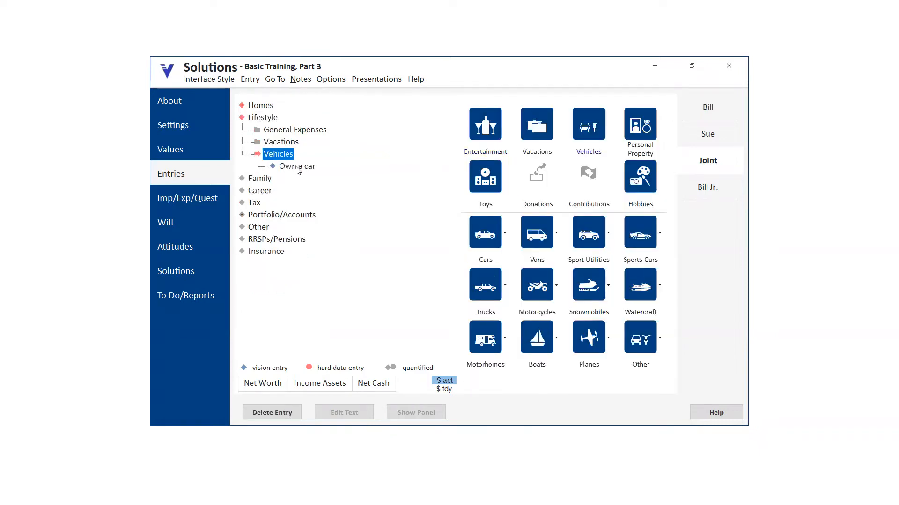
pyautogui.click(297, 169)
pyautogui.click(296, 180)
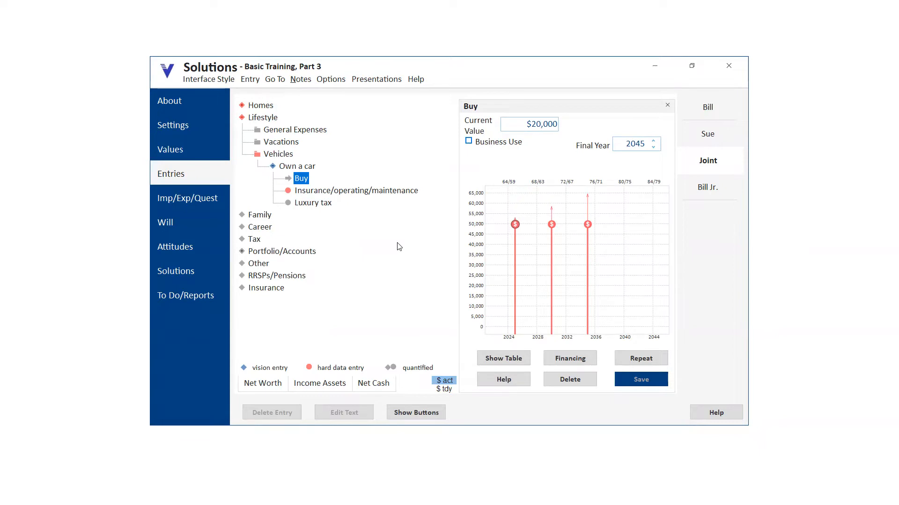
pyautogui.click(576, 364)
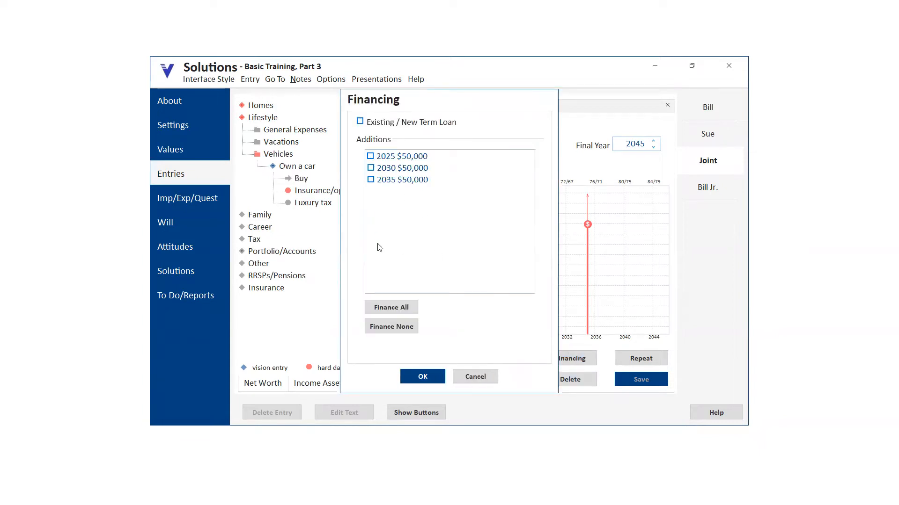
pyautogui.click(382, 309)
pyautogui.click(423, 377)
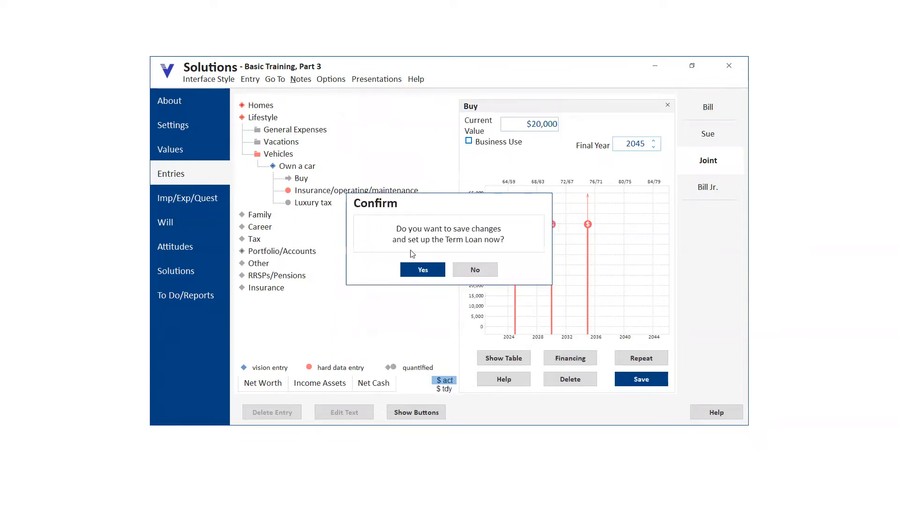
pyautogui.click(421, 270)
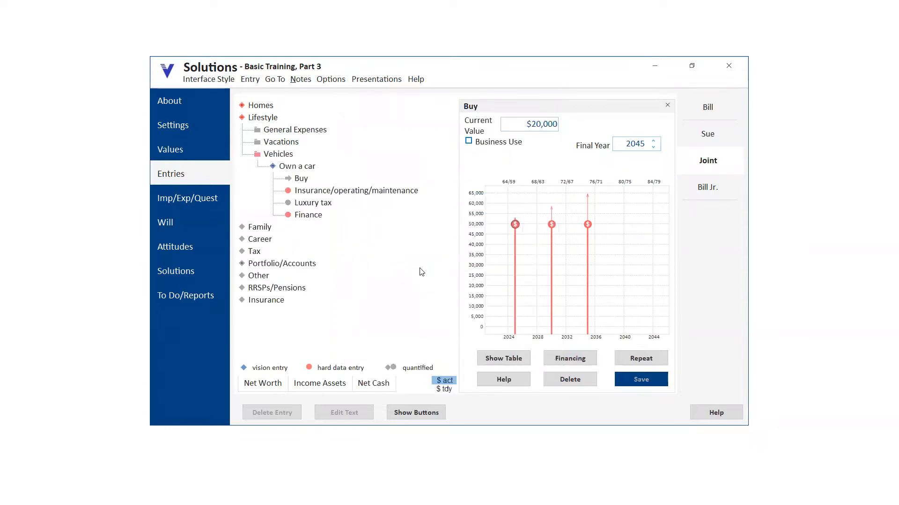
# Review the car loan's terms for the 2025, 2030 and 2035 purchases
pyautogui.click(315, 217)
pyautogui.click(318, 228)
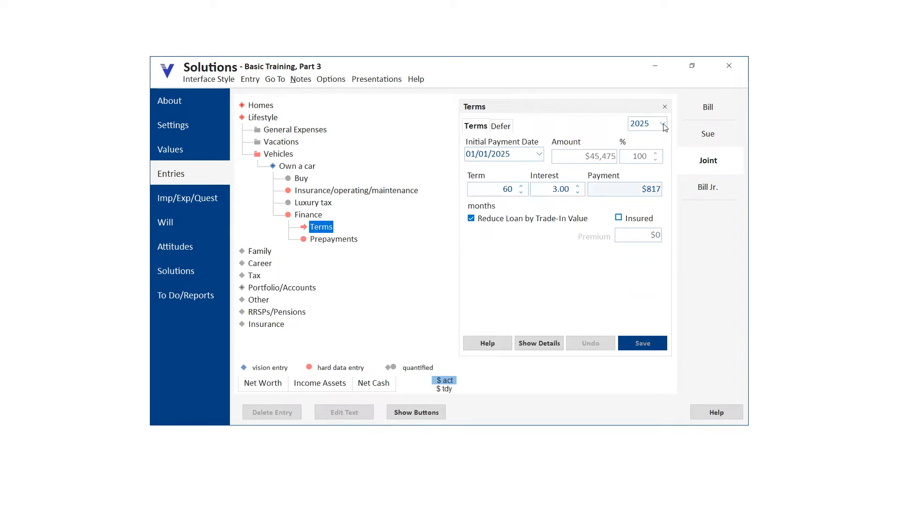
pyautogui.click(663, 124)
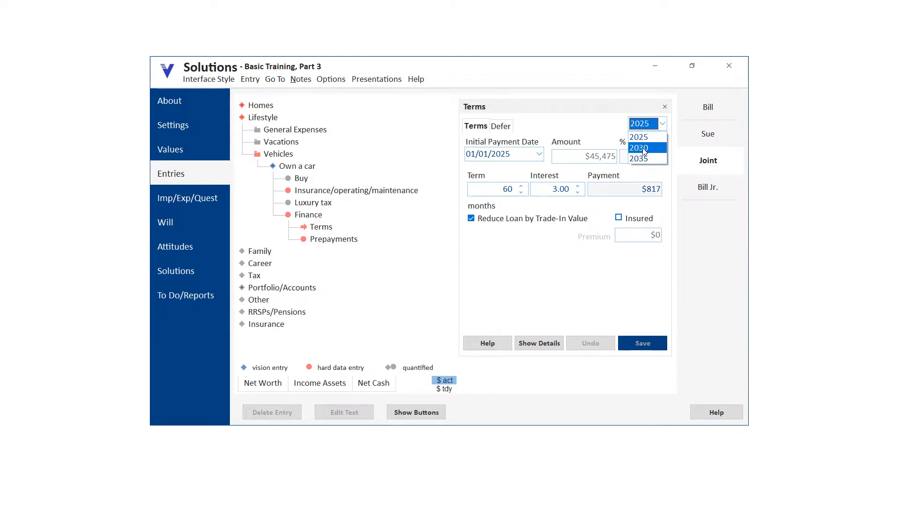
pyautogui.click(649, 148)
pyautogui.click(662, 124)
pyautogui.click(642, 158)
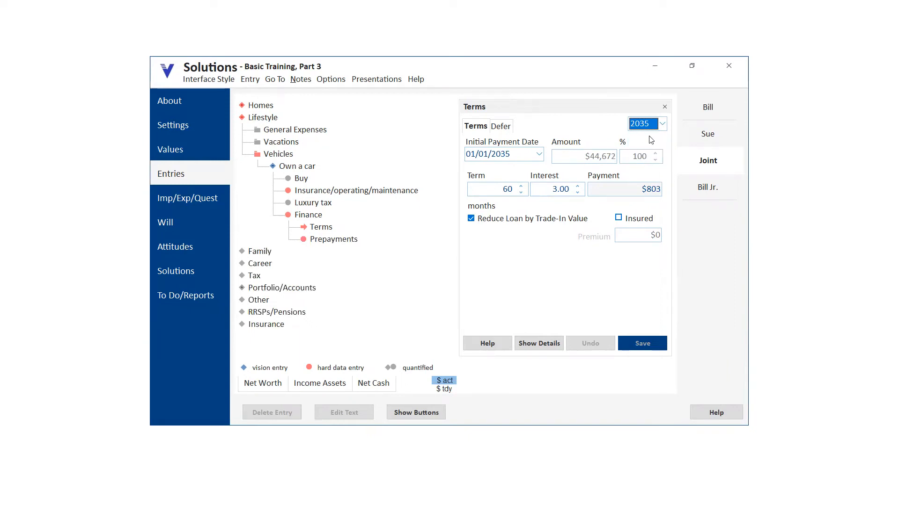
pyautogui.click(662, 125)
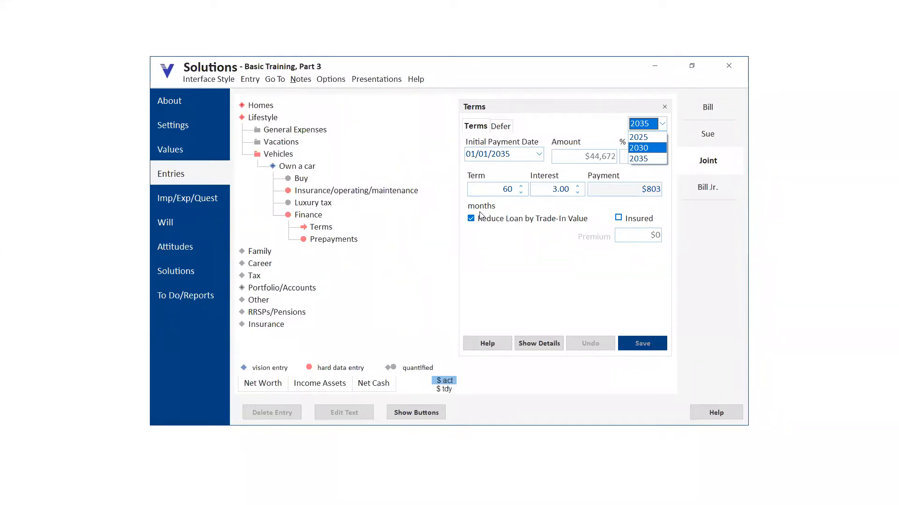
# Raise the 2025 car purchase to $100,000 on the Buy graph, save it, and check its loan terms
pyautogui.click(301, 180)
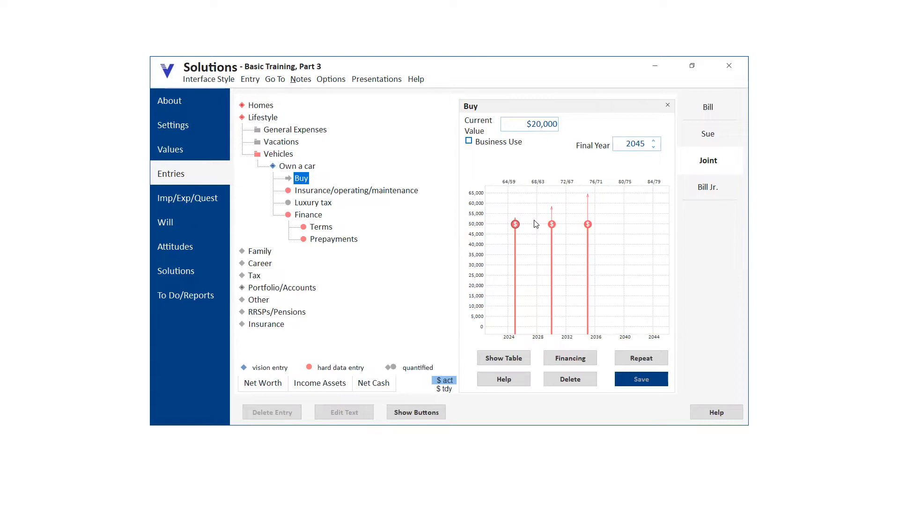
pyautogui.moveTo(515, 228)
pyautogui.moveTo(515, 229)
pyautogui.mouseDown()
pyautogui.moveTo(515, 184)
pyautogui.moveTo(516, 196)
pyautogui.mouseUp()
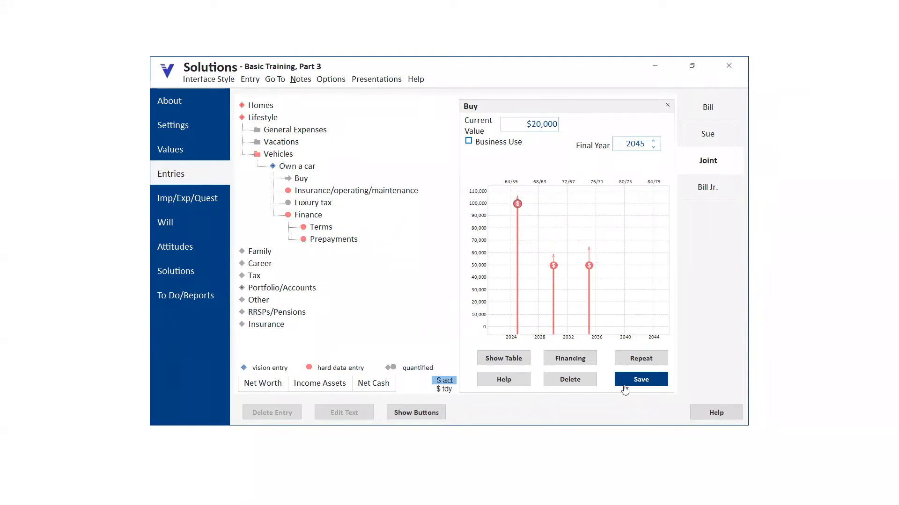
pyautogui.click(637, 383)
pyautogui.click(317, 228)
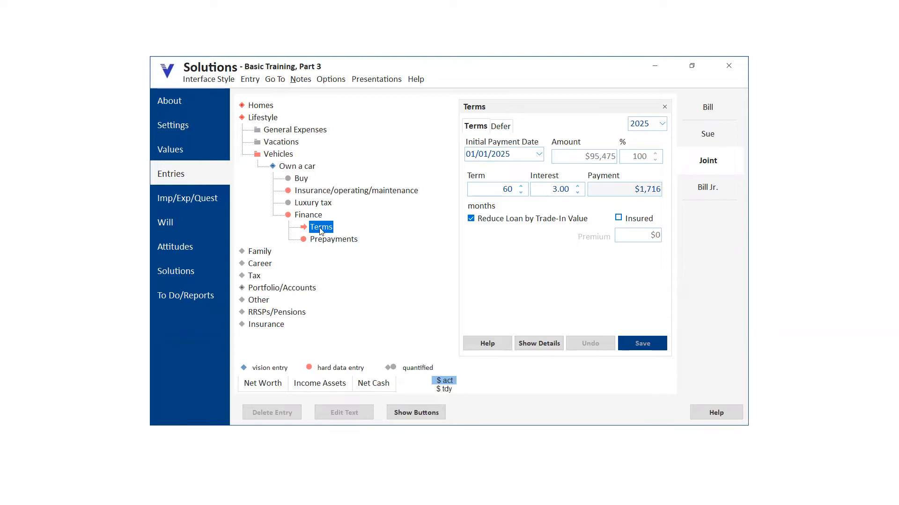
# Remove the 2030 car purchase from the Buy graph, save it, and check the years listed in the loan terms
pyautogui.click(304, 180)
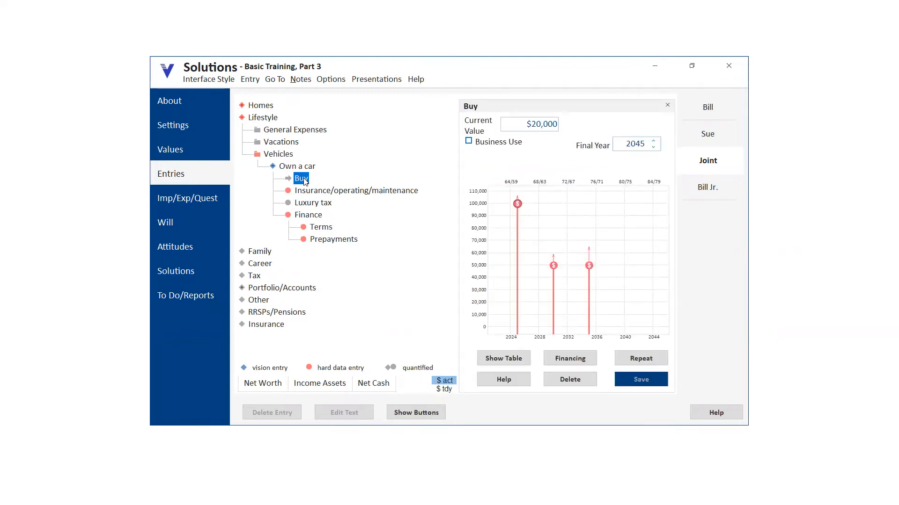
pyautogui.click(553, 266)
pyautogui.click(626, 379)
pyautogui.click(322, 227)
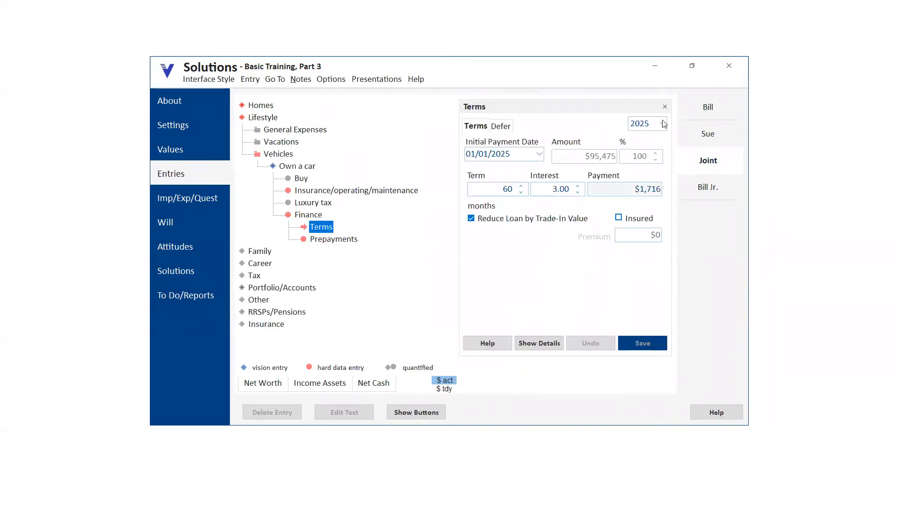
pyautogui.click(662, 125)
pyautogui.click(661, 126)
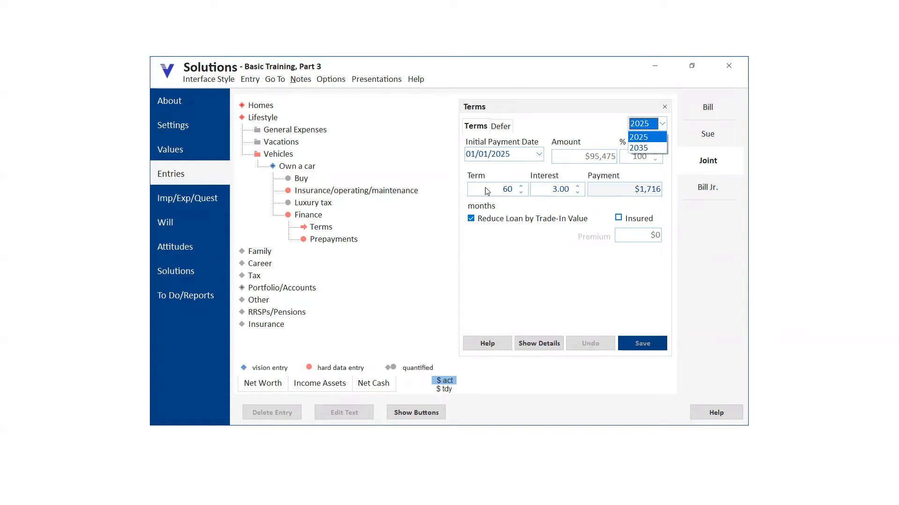
# Move the 2025 car purchase to 2028 and the 2035 one to 2036, each at $40,000, and save the Buy graph
pyautogui.click(305, 182)
pyautogui.click(302, 179)
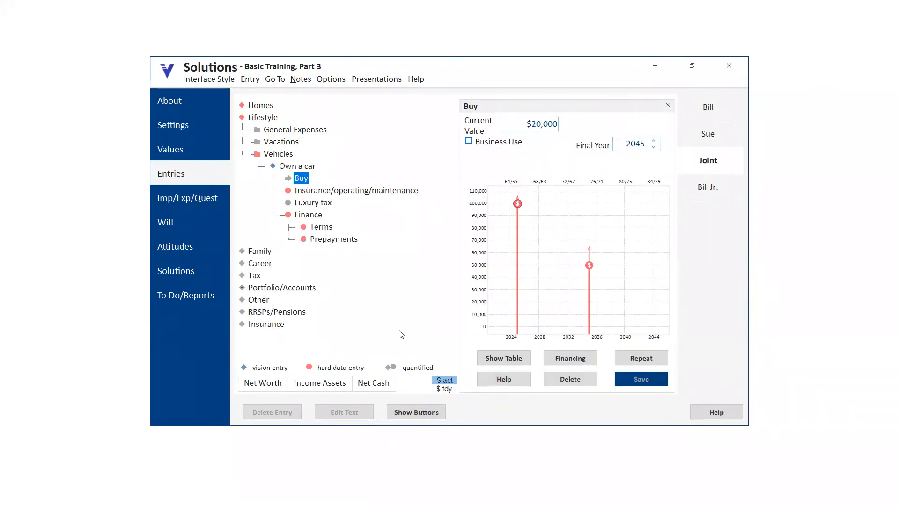
pyautogui.moveTo(517, 204)
pyautogui.moveTo(517, 204); pyautogui.dragTo(538, 278)
pyautogui.moveTo(594, 237)
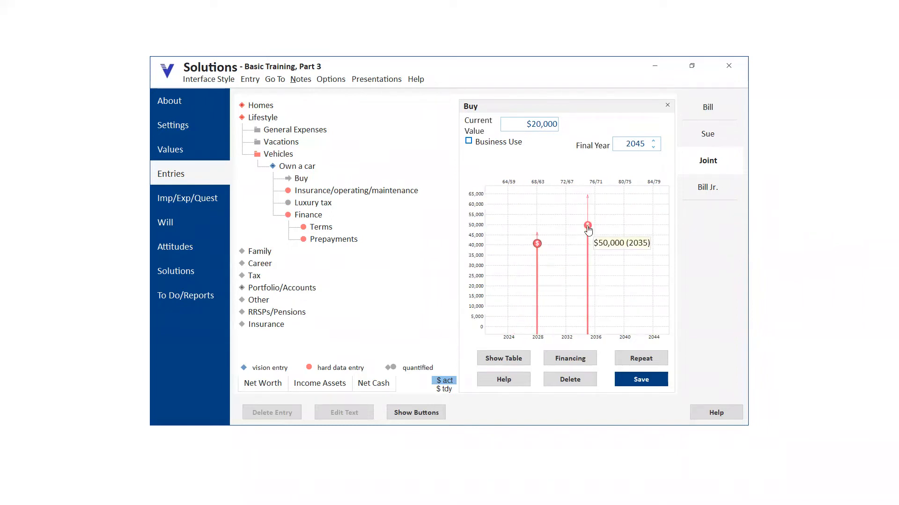
pyautogui.moveTo(589, 230); pyautogui.dragTo(596, 251)
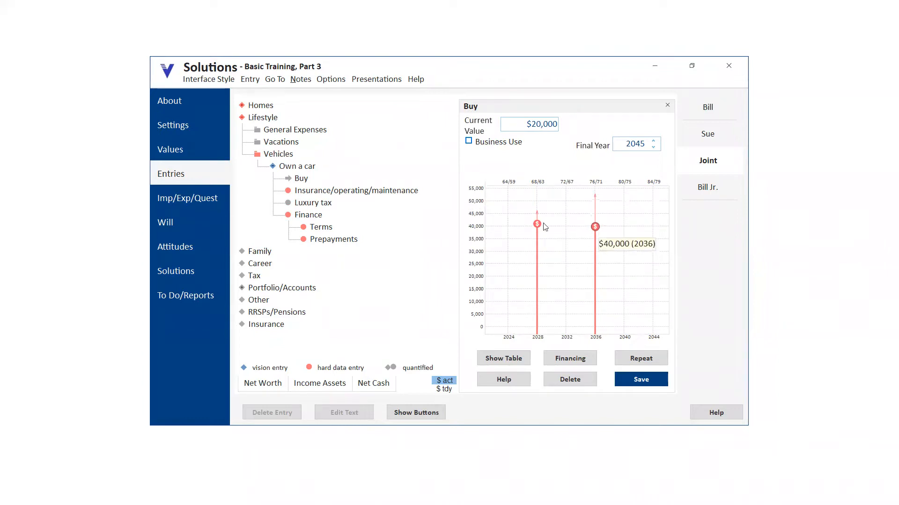
pyautogui.moveTo(537, 227)
pyautogui.moveTo(537, 228); pyautogui.dragTo(537, 232)
pyautogui.click(644, 383)
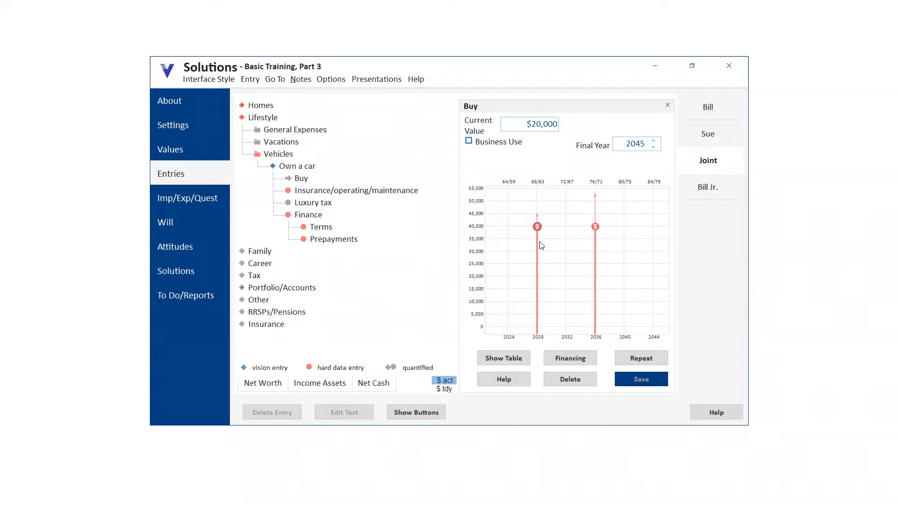
# Check the purchase years offered in the car loan's terms and close the terms
pyautogui.click(320, 227)
pyautogui.click(642, 123)
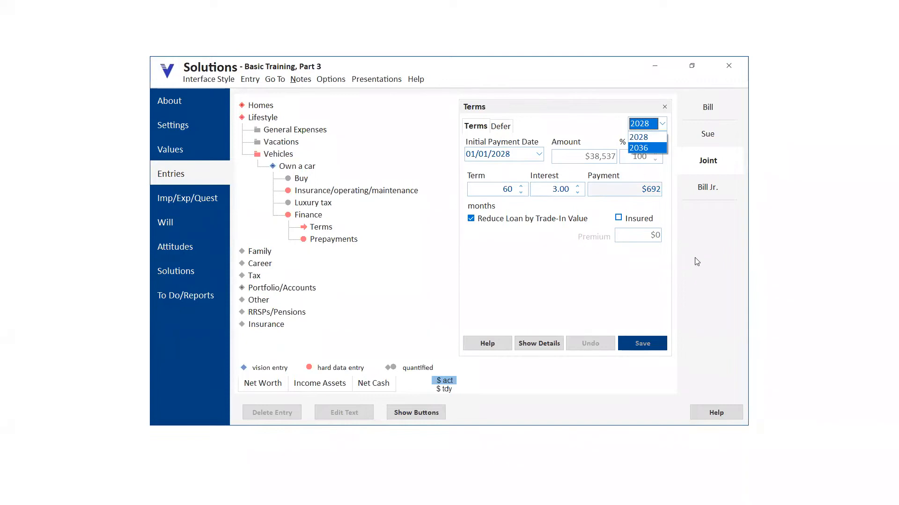
pyautogui.click(414, 270)
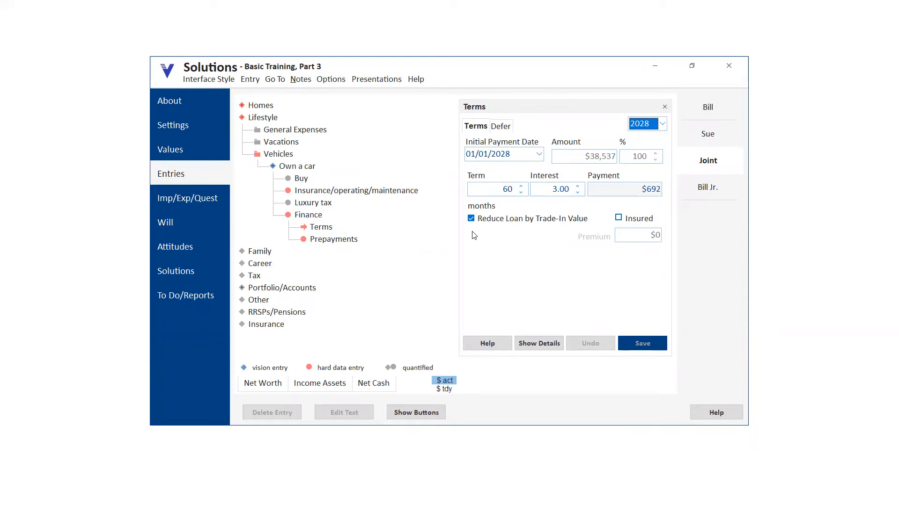
pyautogui.click(663, 107)
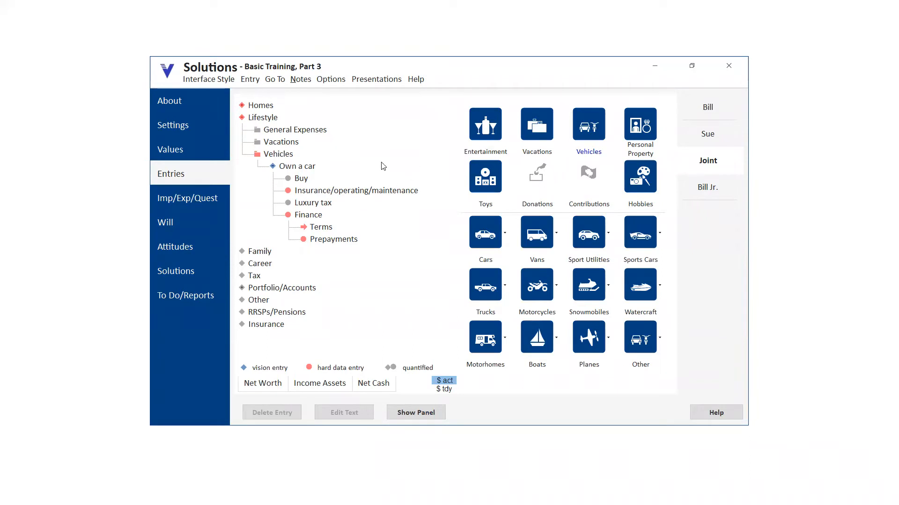
# Open "Take a winter vacation" and raise its yearly cost to $10,000 starting in 2026
pyautogui.click(290, 143)
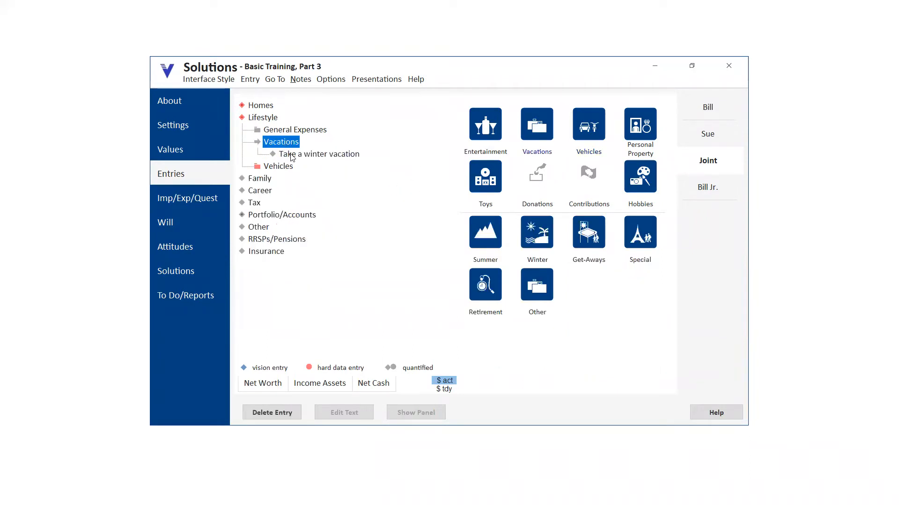
pyautogui.click(291, 155)
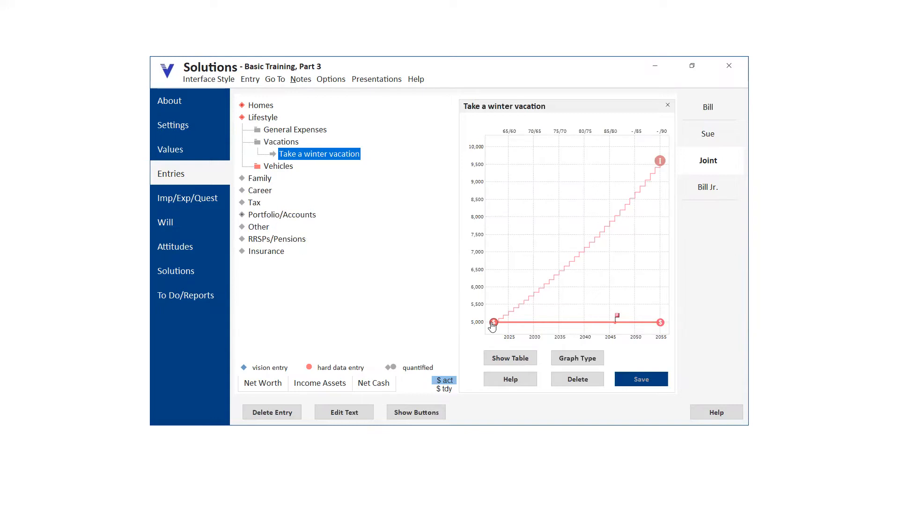
pyautogui.moveTo(661, 326)
pyautogui.click(512, 323)
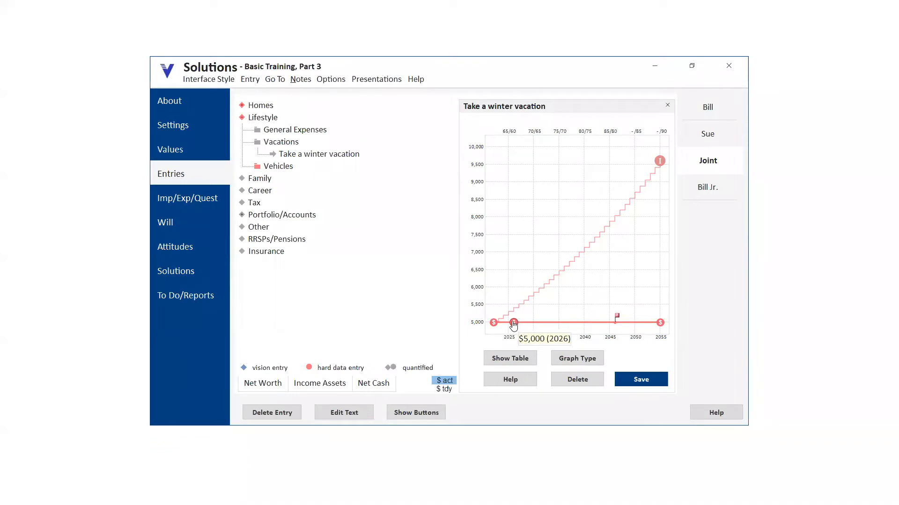
pyautogui.moveTo(514, 324); pyautogui.dragTo(514, 147)
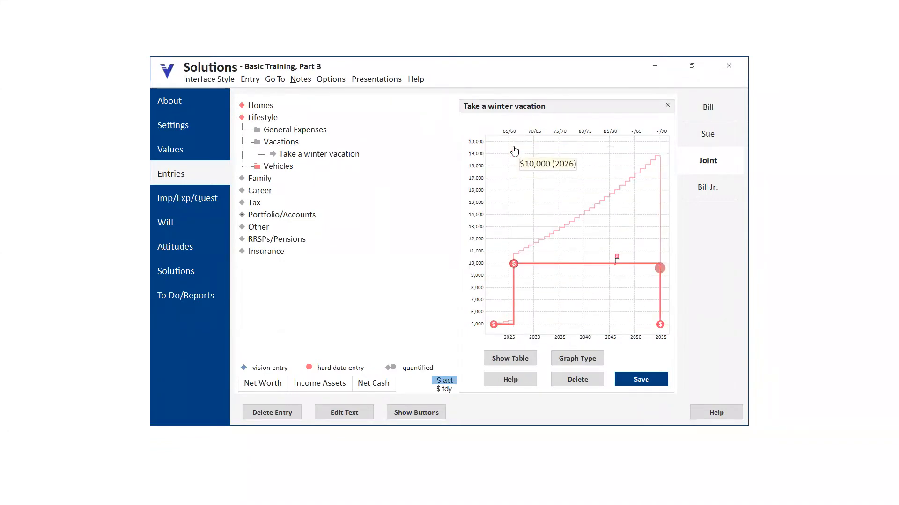
# End the winter vacation expense in 2040 at $10,000 and save the graph
pyautogui.moveTo(515, 268)
pyautogui.moveTo(658, 327)
pyautogui.moveTo(659, 327); pyautogui.dragTo(584, 265)
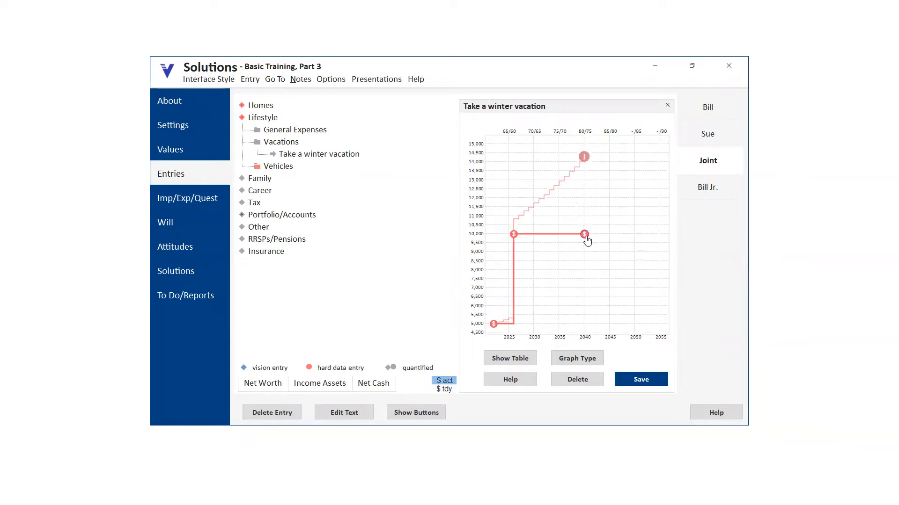
pyautogui.click(642, 381)
# With the yearly table shown, lower the vacation cost to $5,000 in 2040, extend it to 2045, and save
pyautogui.click(510, 359)
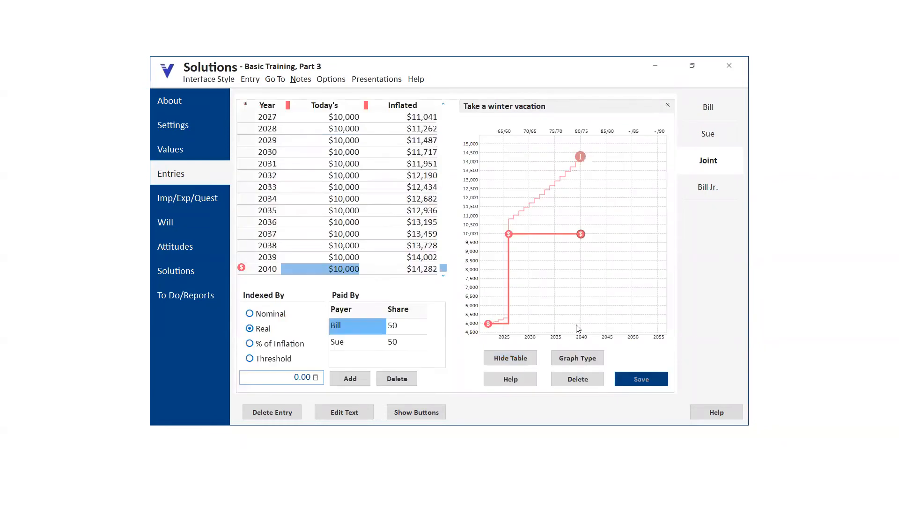
pyautogui.click(581, 323)
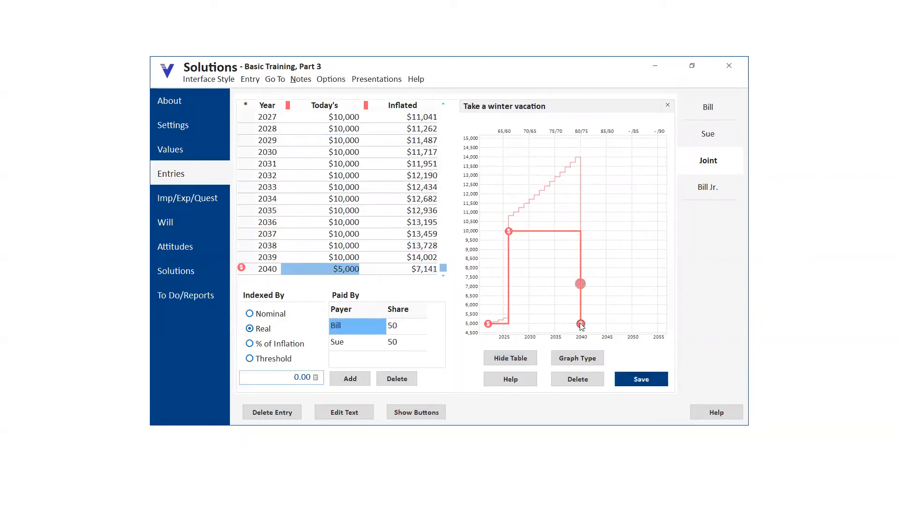
pyautogui.click(605, 324)
pyautogui.click(641, 383)
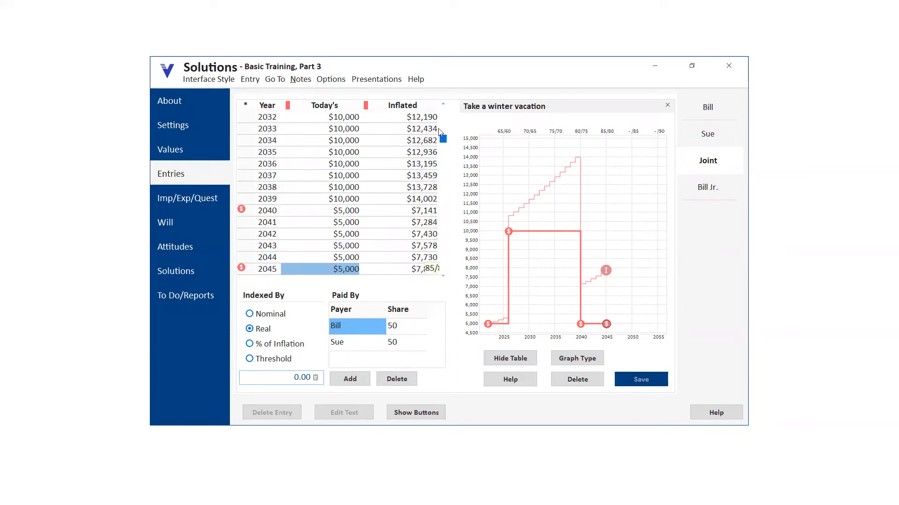
# Set the winter vacation's first year to 2023 in the yearly table and save
pyautogui.moveTo(440, 120); pyautogui.dragTo(441, 110)
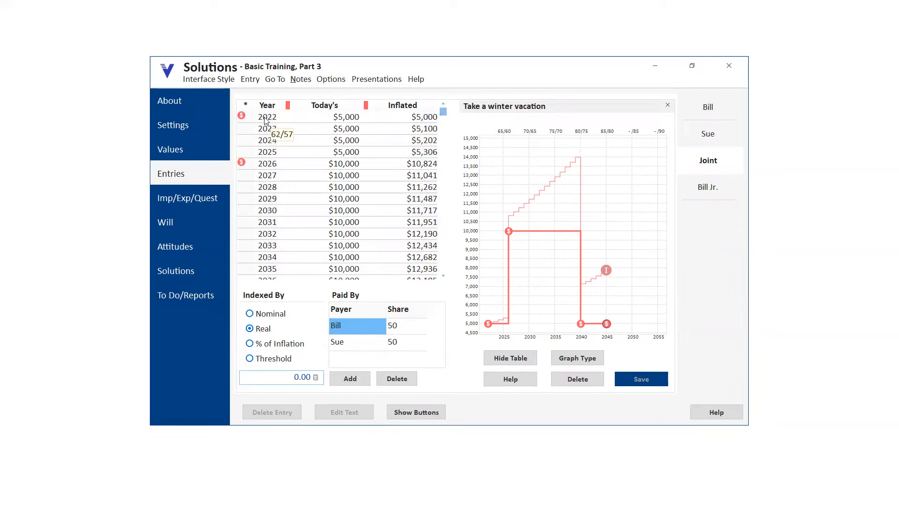
pyautogui.click(264, 118)
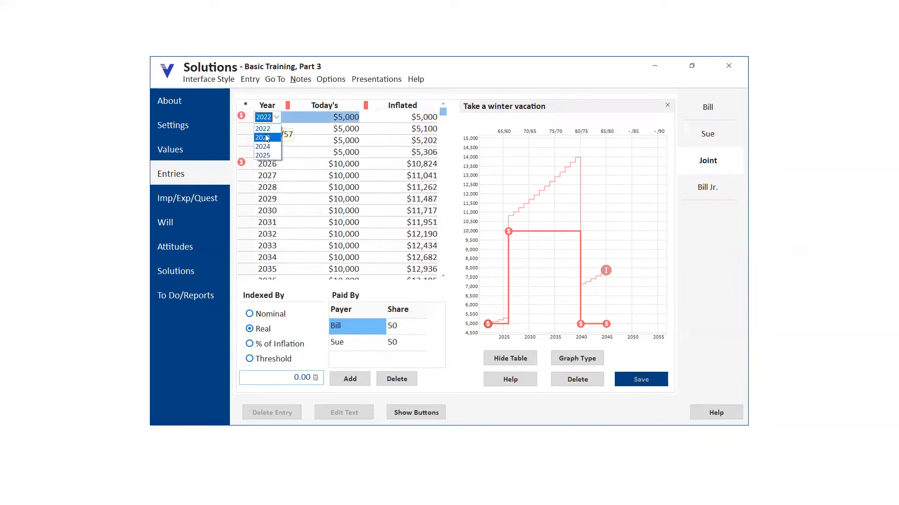
pyautogui.click(271, 127)
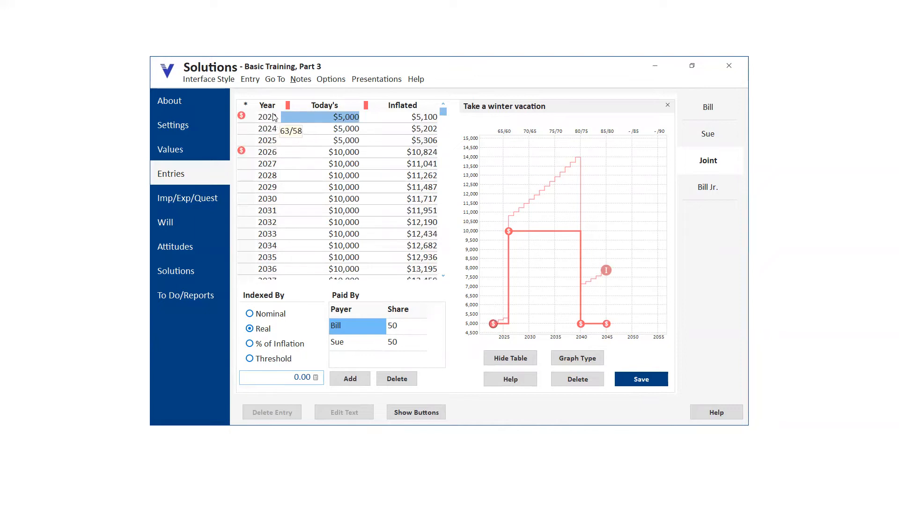
pyautogui.moveTo(493, 325)
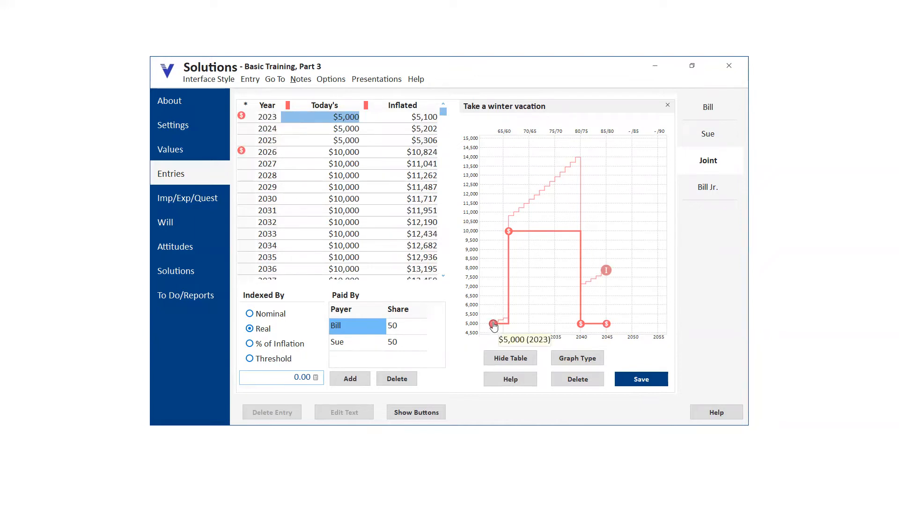
pyautogui.click(645, 380)
# Move the winter vacation's starting point back to 2022 on the graph, save, and close the entry
pyautogui.moveTo(492, 326)
pyautogui.moveTo(491, 325); pyautogui.dragTo(487, 325)
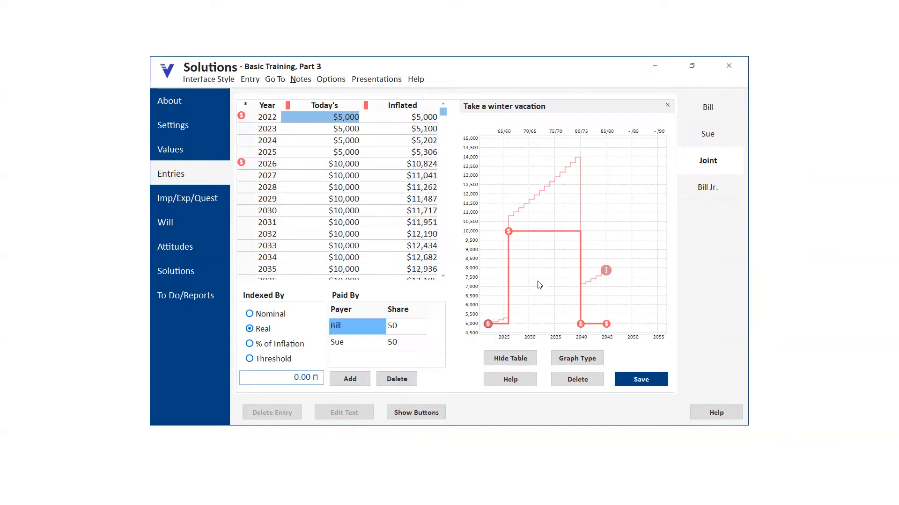
pyautogui.click(647, 384)
pyautogui.click(668, 108)
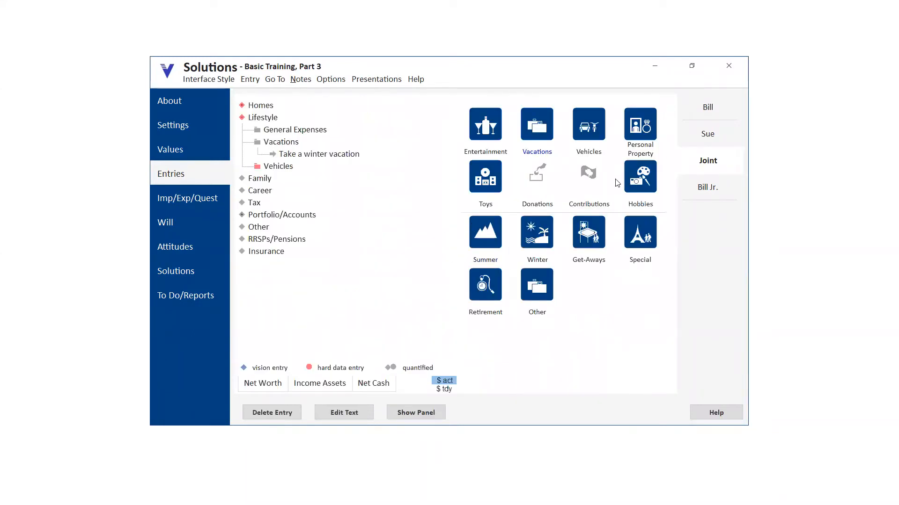
# Add a career entry named "Self-Employed Professional" for the first client
pyautogui.click(260, 191)
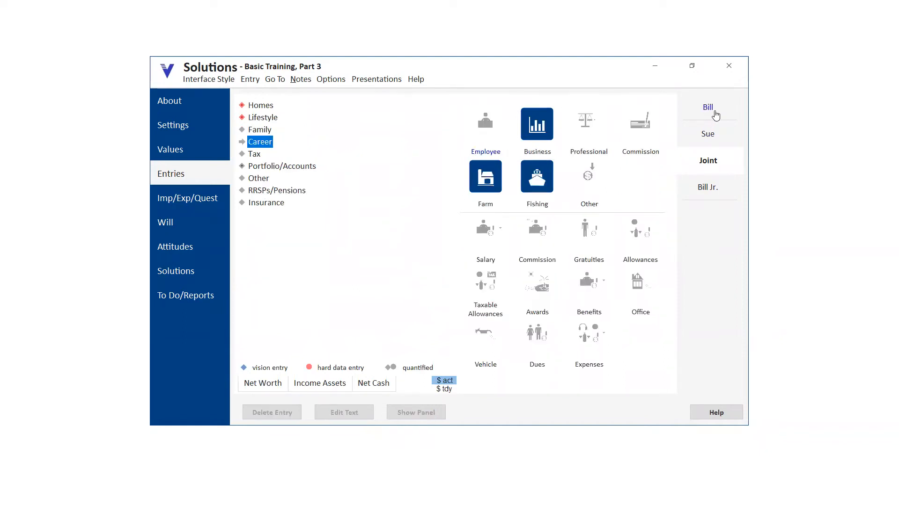
pyautogui.click(709, 110)
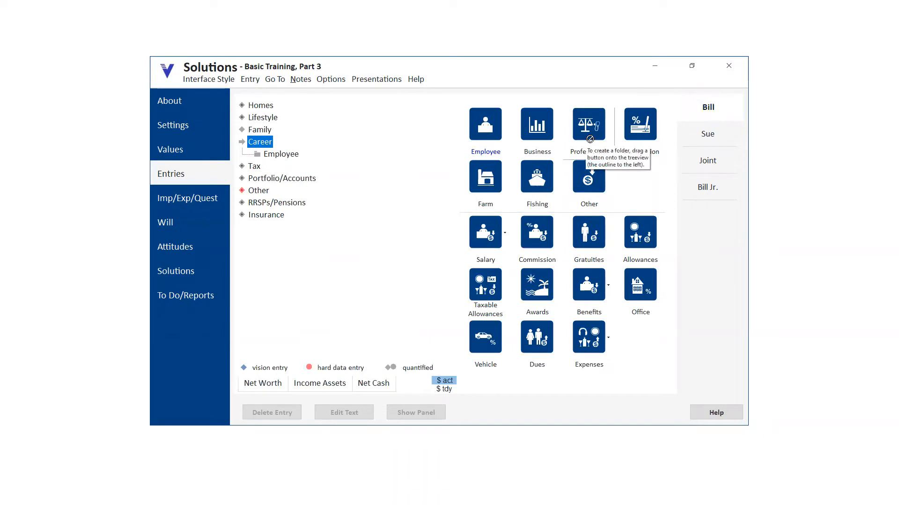
pyautogui.click(587, 141)
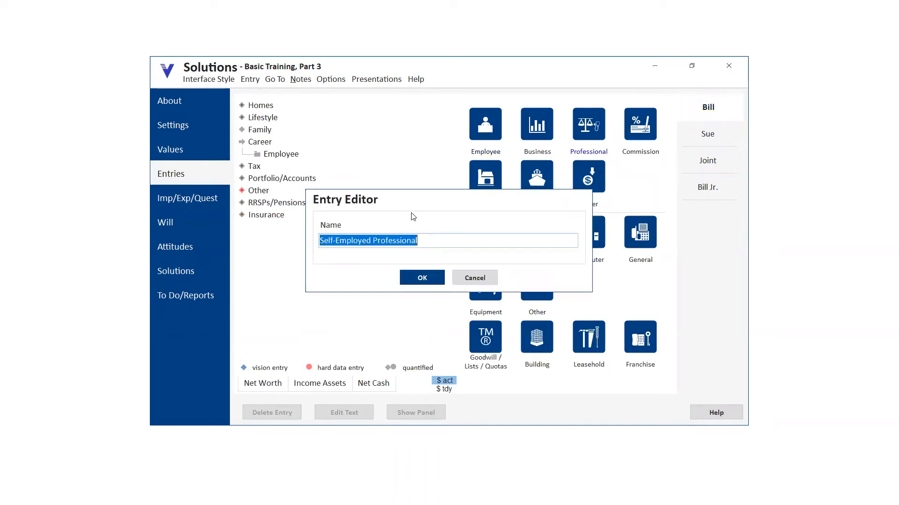
pyautogui.click(424, 277)
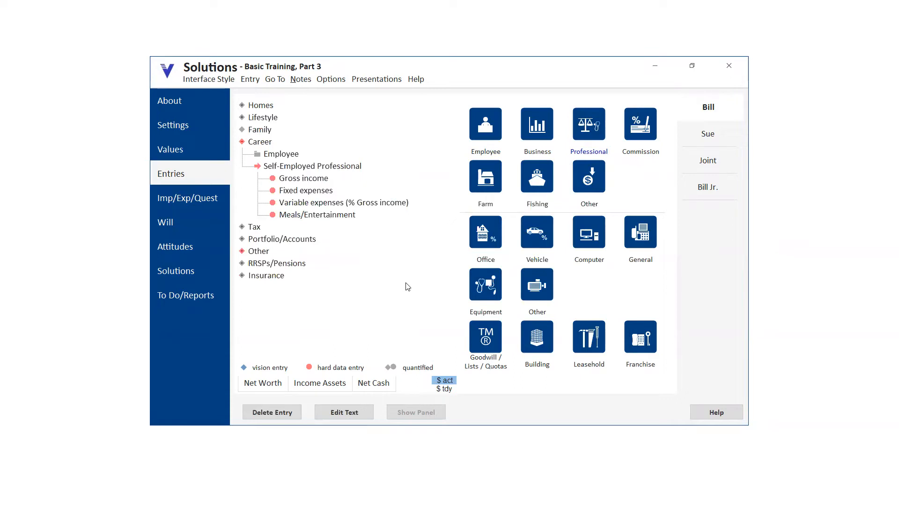
# Extend the self-employed gross income of $150,000 to 2036 and save
pyautogui.click(303, 181)
pyautogui.moveTo(517, 323)
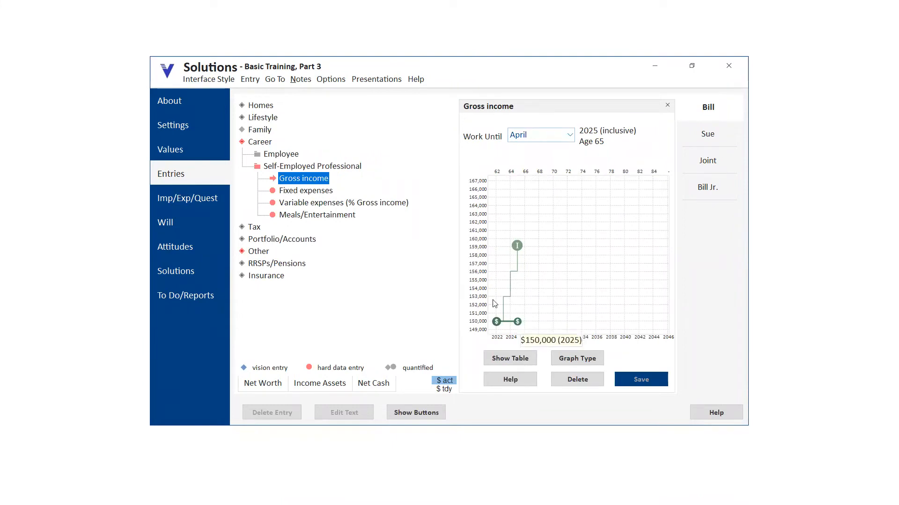
pyautogui.click(517, 323)
pyautogui.moveTo(518, 323); pyautogui.dragTo(597, 324)
pyautogui.click(641, 382)
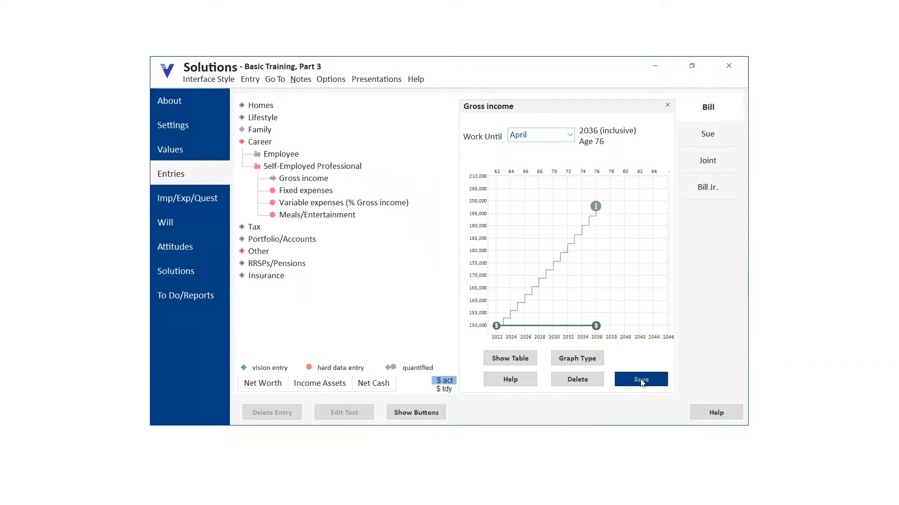
# Try raising the gross income to $172,000 from 2026 with the yearly table shown, remove that point, and save
pyautogui.moveTo(495, 329)
pyautogui.click(514, 359)
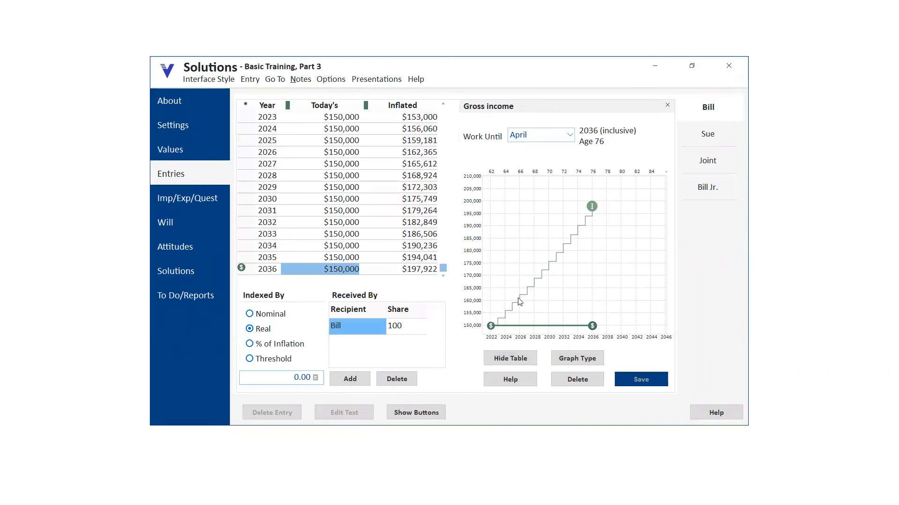
pyautogui.moveTo(520, 327); pyautogui.dragTo(527, 288)
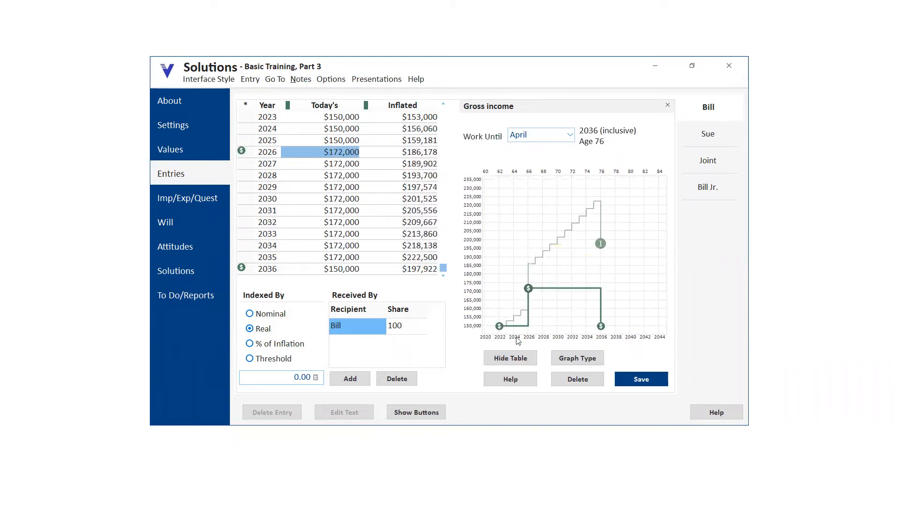
pyautogui.doubleClick(528, 290)
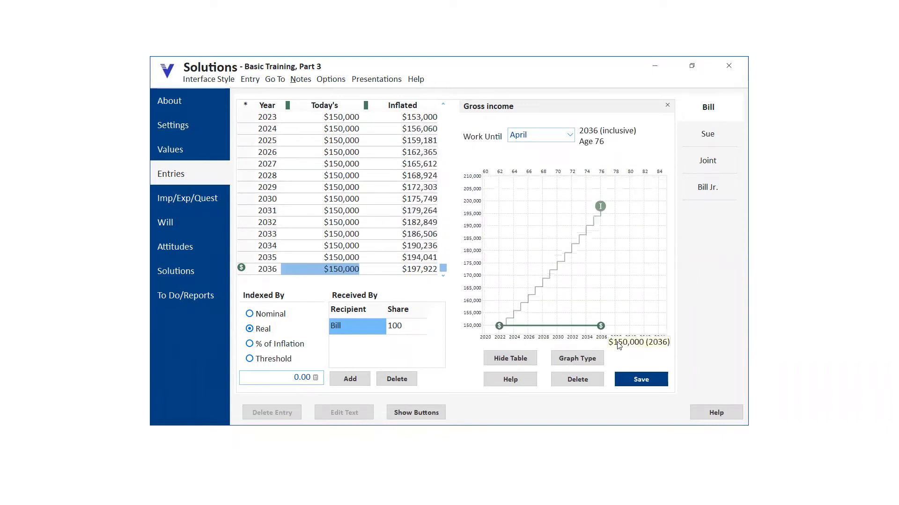
pyautogui.click(646, 378)
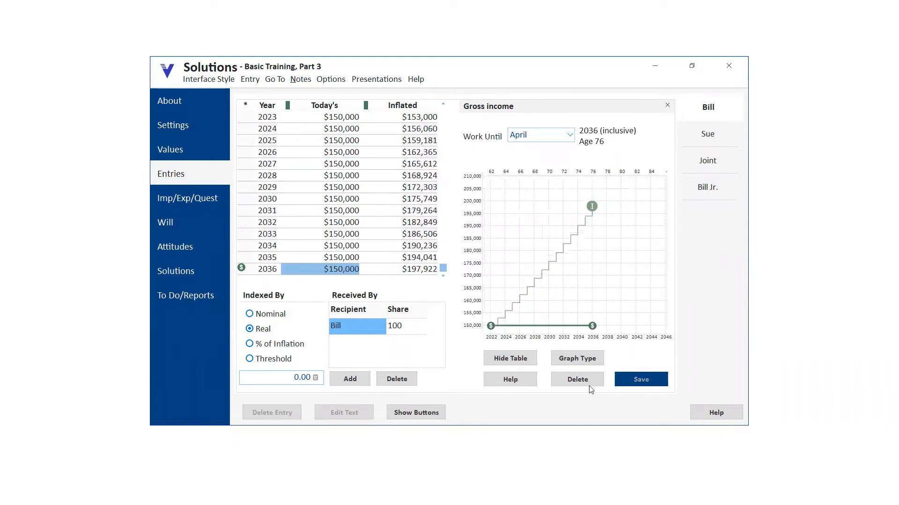
# Set the gross income to $500,000 from 2026 in the yearly table and raise the 2036 end point to $500,000
pyautogui.click(490, 327)
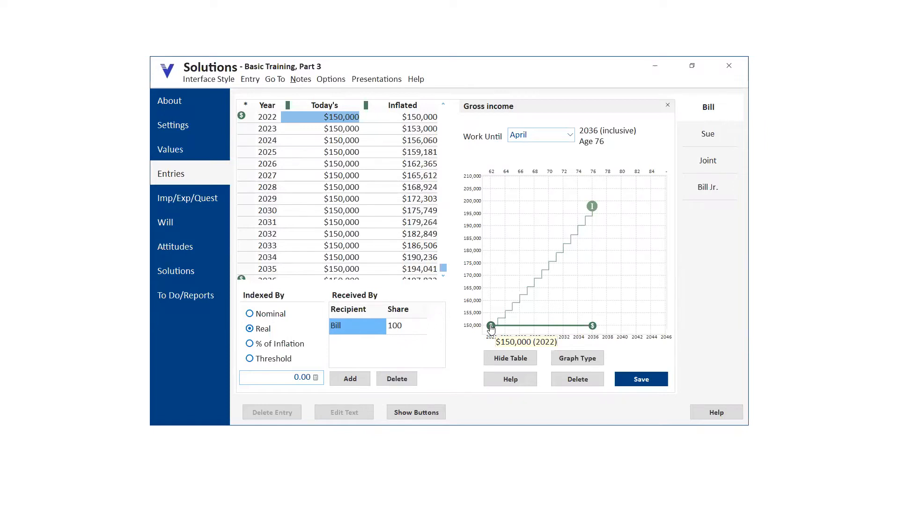
pyautogui.click(328, 166)
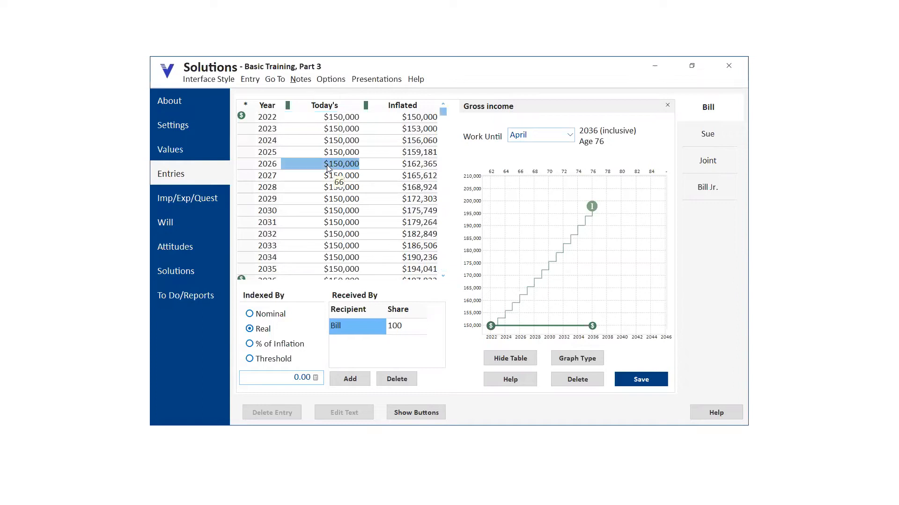
pyautogui.click(328, 165)
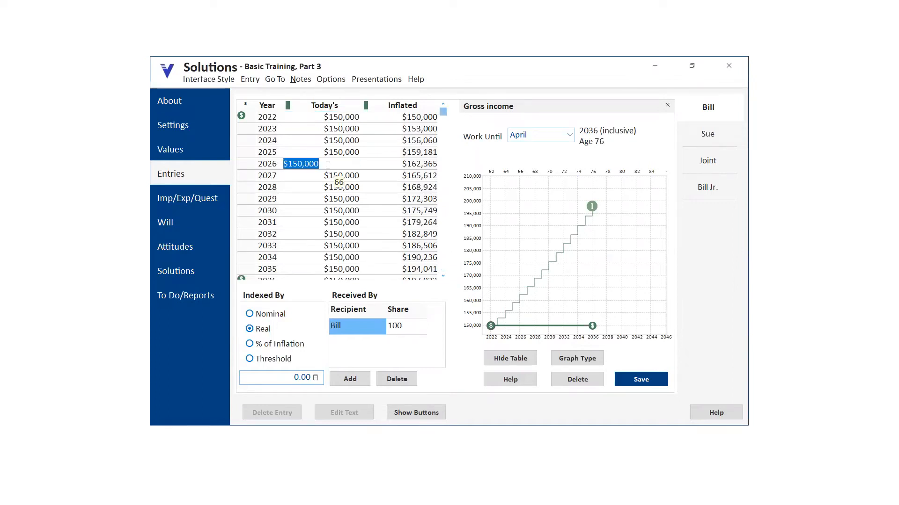
pyautogui.write('500000')
pyautogui.press('Return')
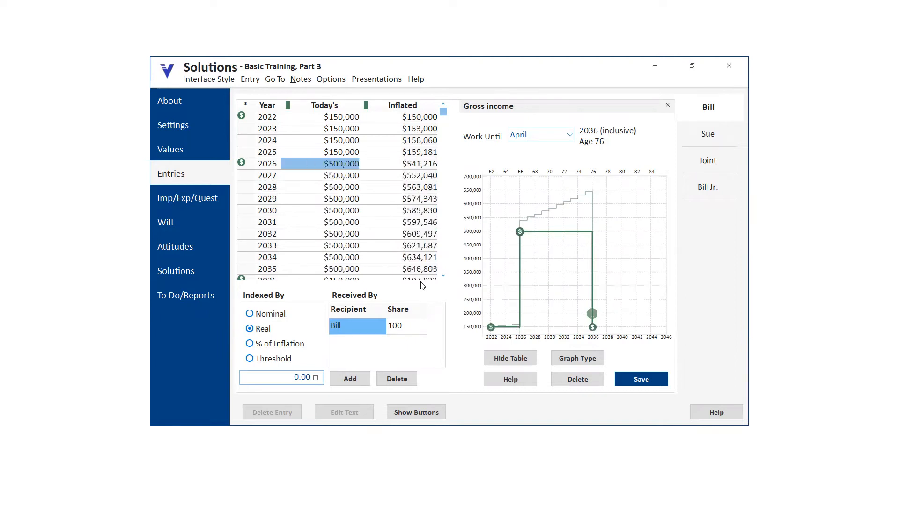
pyautogui.moveTo(592, 330)
pyautogui.moveTo(592, 330); pyautogui.dragTo(592, 233)
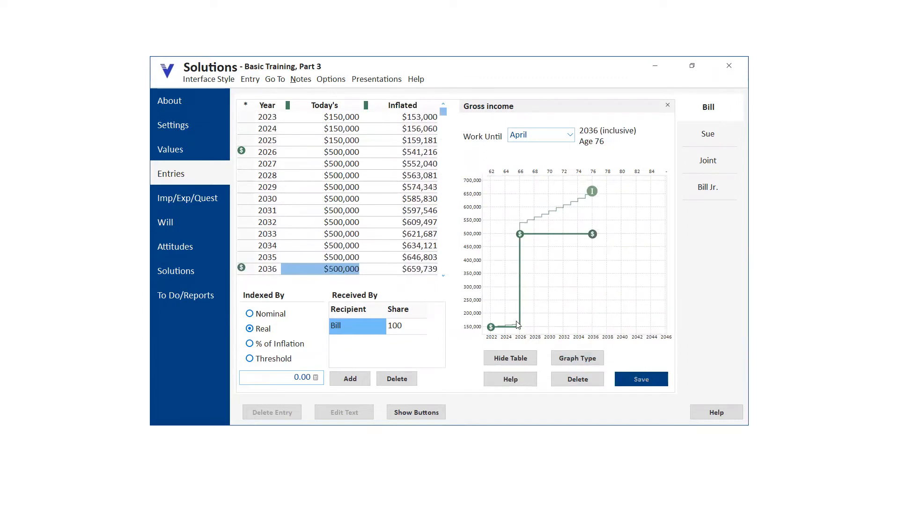
# Change the gross income graph from the step type to the gradual type
pyautogui.moveTo(491, 330)
pyautogui.click(491, 330)
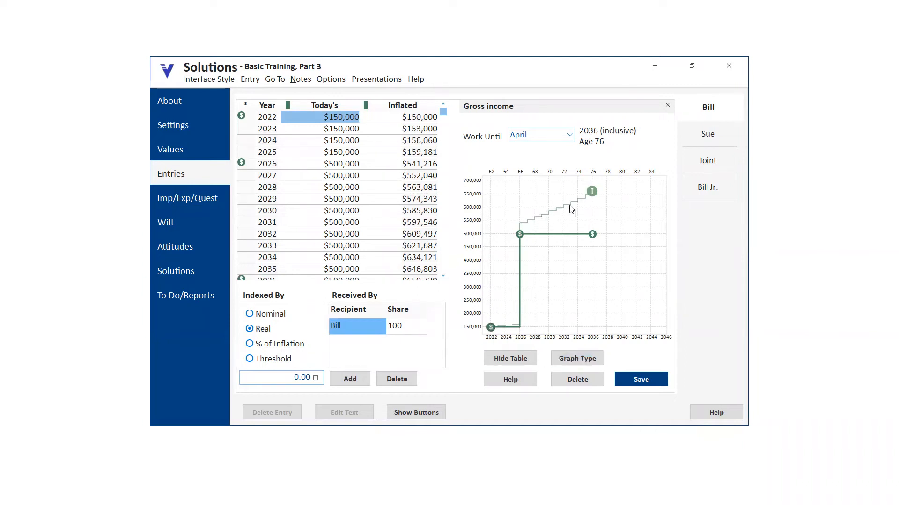
pyautogui.click(576, 362)
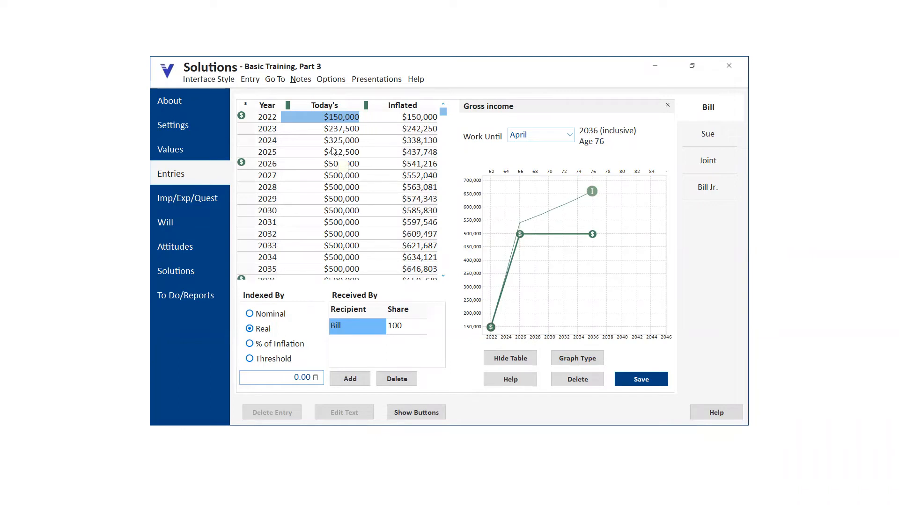
# Set the 2023 gross income to $175,000 and switch the graph back to the step type
pyautogui.click(330, 131)
pyautogui.click(329, 129)
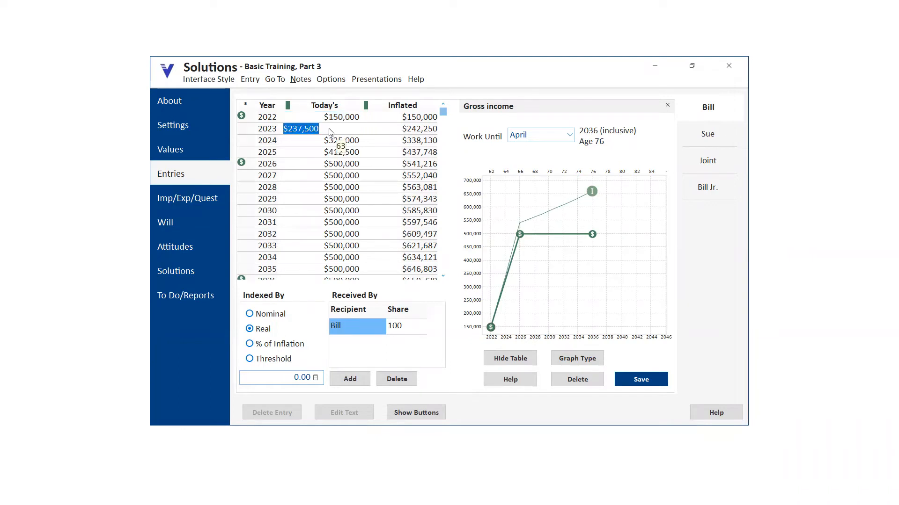
pyautogui.write('17500')
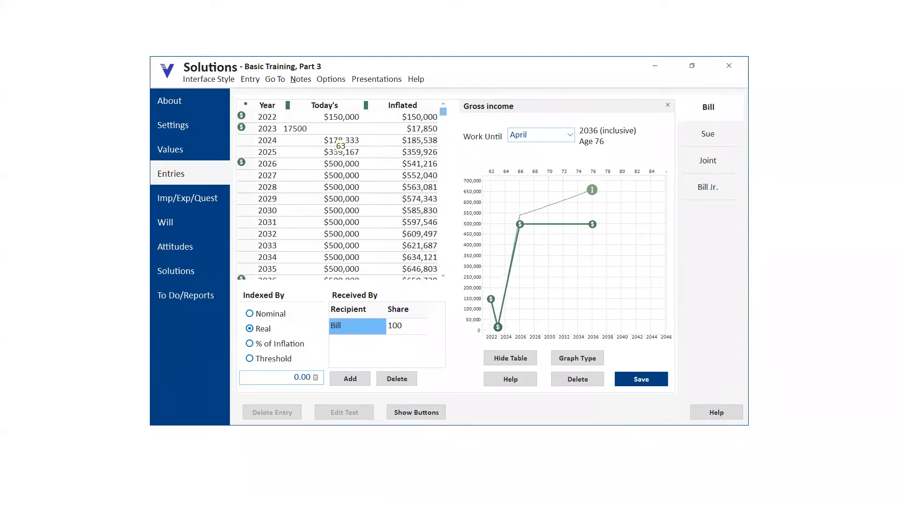
pyautogui.write('0')
pyautogui.press('Return')
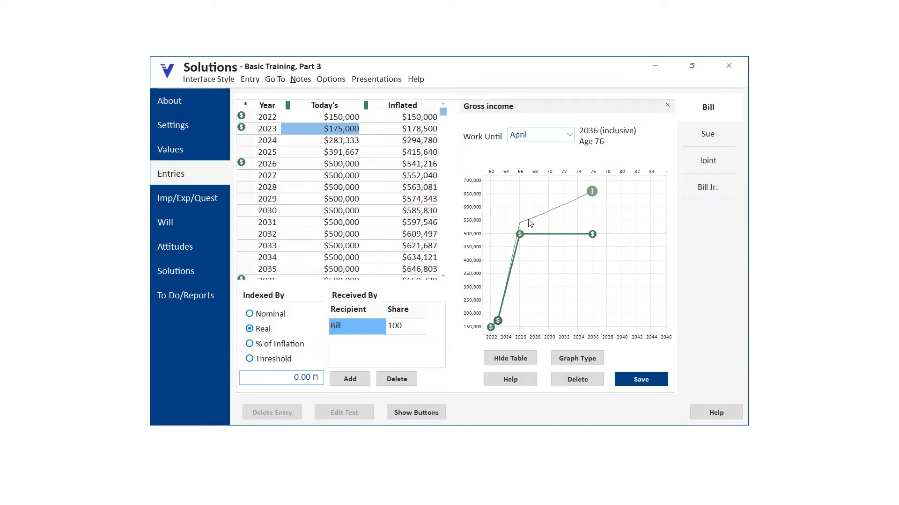
pyautogui.click(575, 359)
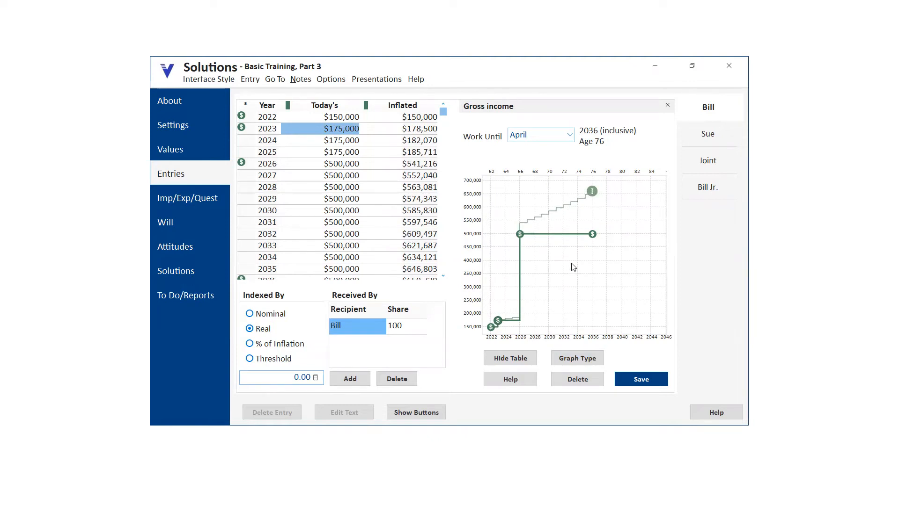
# Look up the Step or Gradual graph explanation in the gross income help, then close all help windows
pyautogui.click(499, 359)
pyautogui.click(505, 381)
pyautogui.click(43, 228)
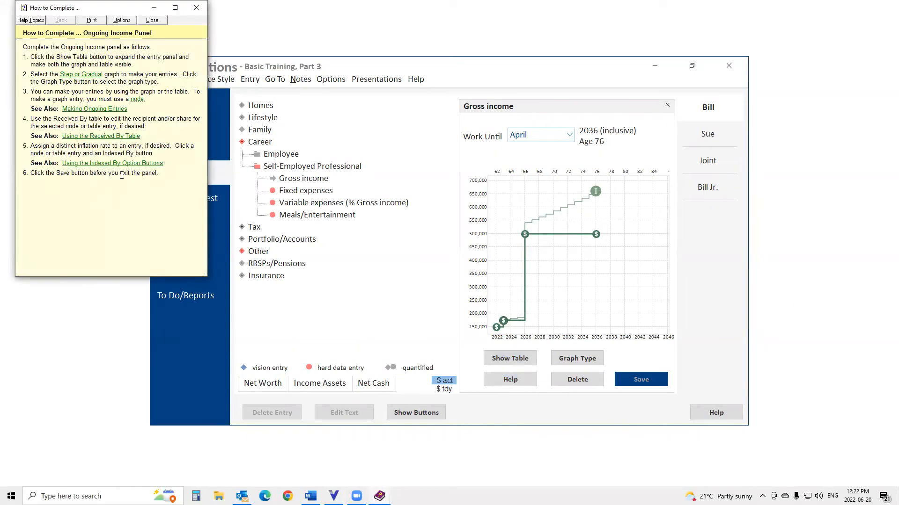
pyautogui.click(79, 74)
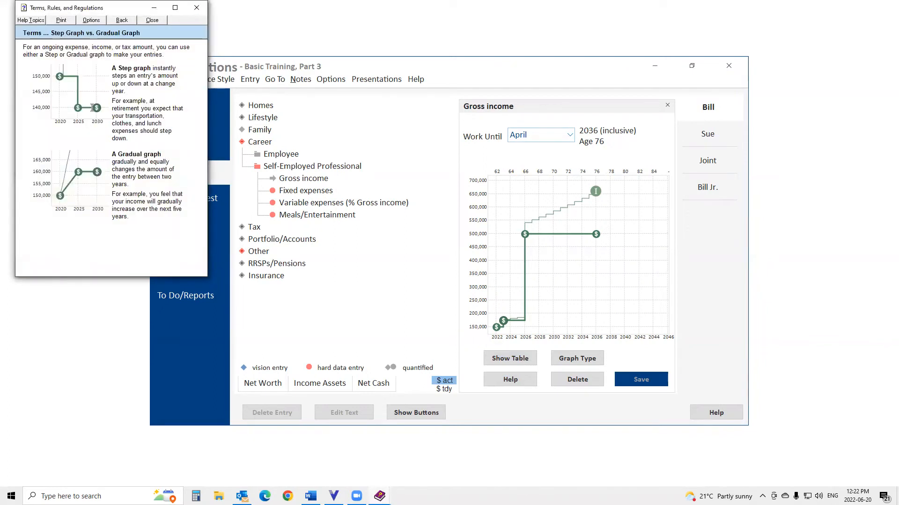
pyautogui.click(197, 12)
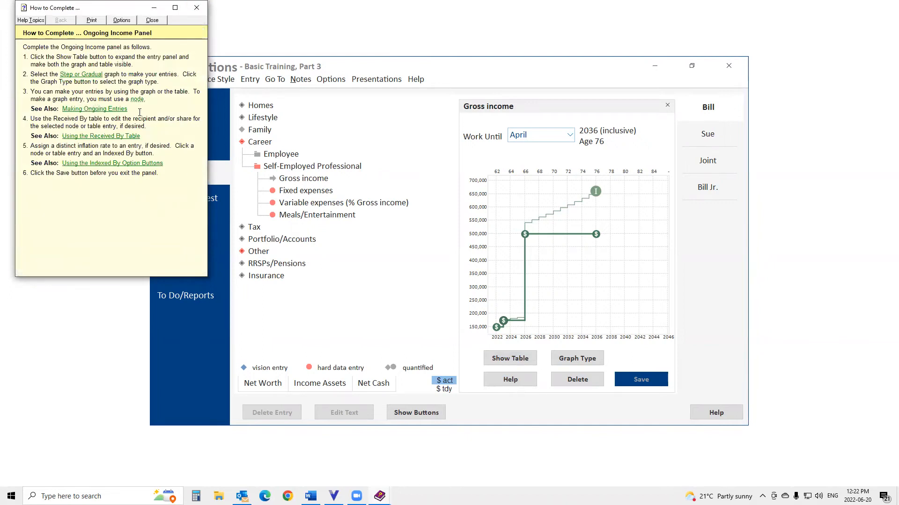
pyautogui.click(196, 10)
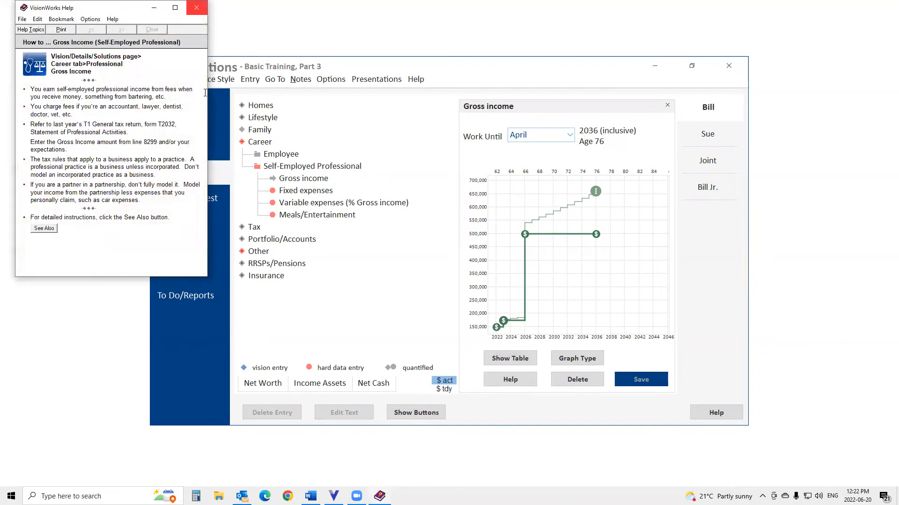
pyautogui.click(196, 10)
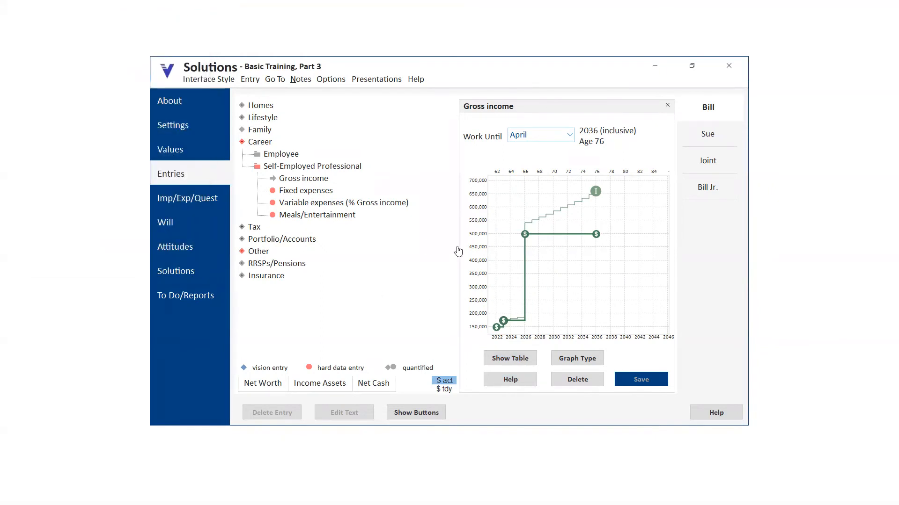
# Delete the "Self-Employed Professional" career entry
pyautogui.click(507, 361)
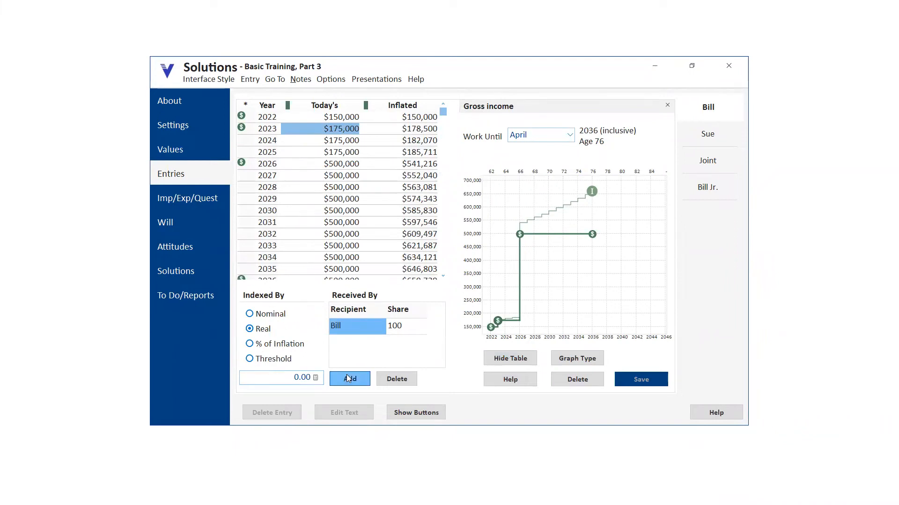
pyautogui.click(500, 360)
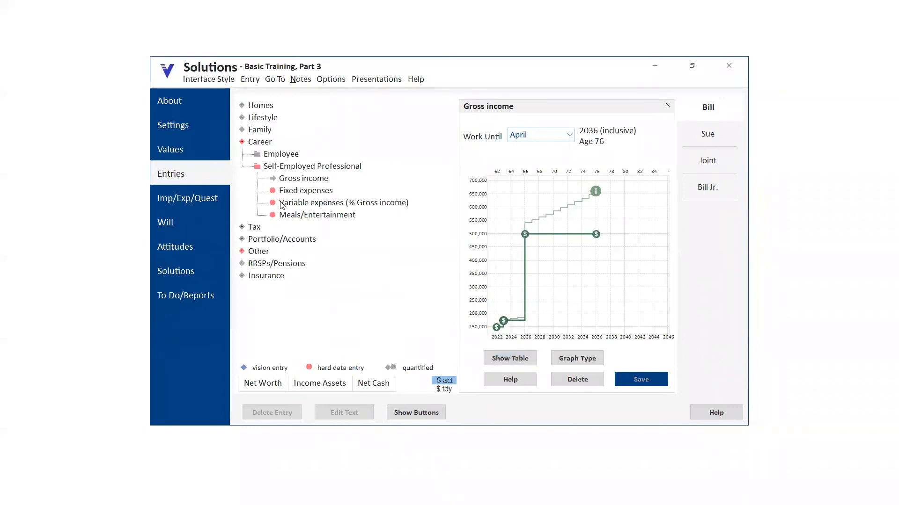
pyautogui.click(280, 169)
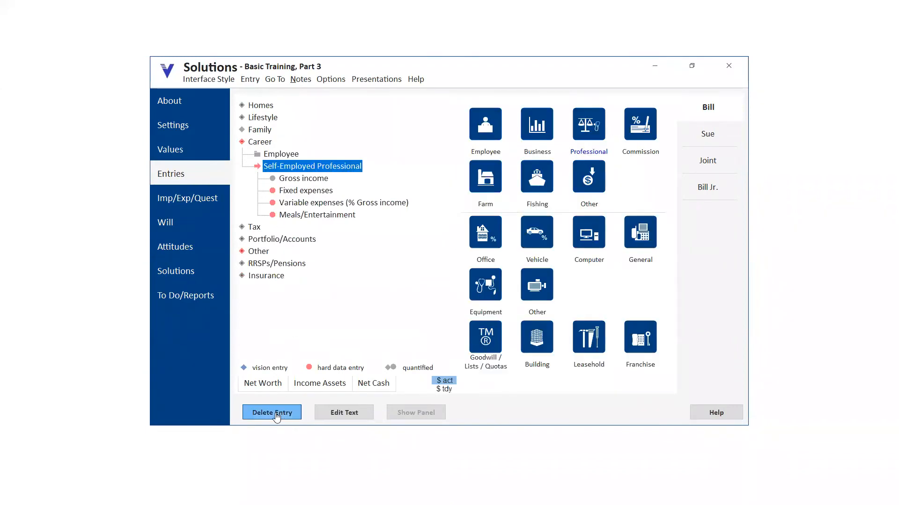
pyautogui.click(274, 412)
# Open the property taxes of the joint home "6 Our Street" with the yearly table shown
pyautogui.click(707, 162)
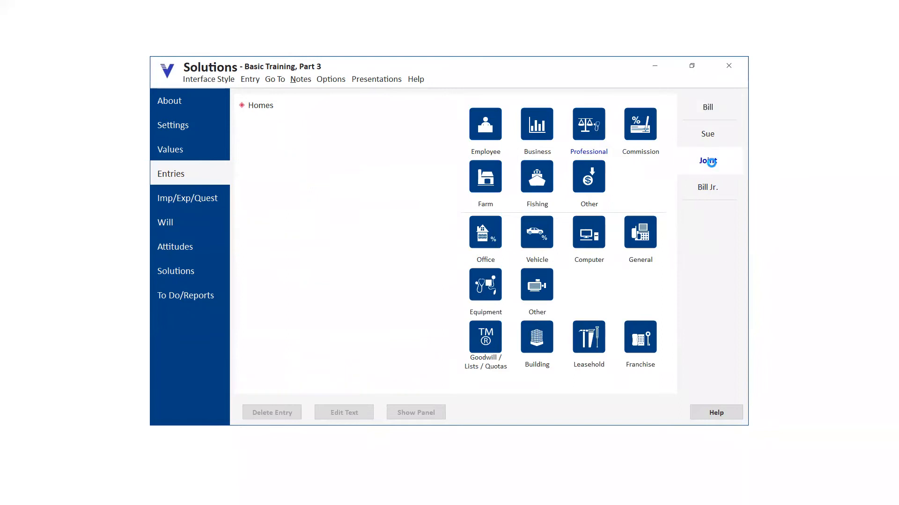
pyautogui.click(259, 106)
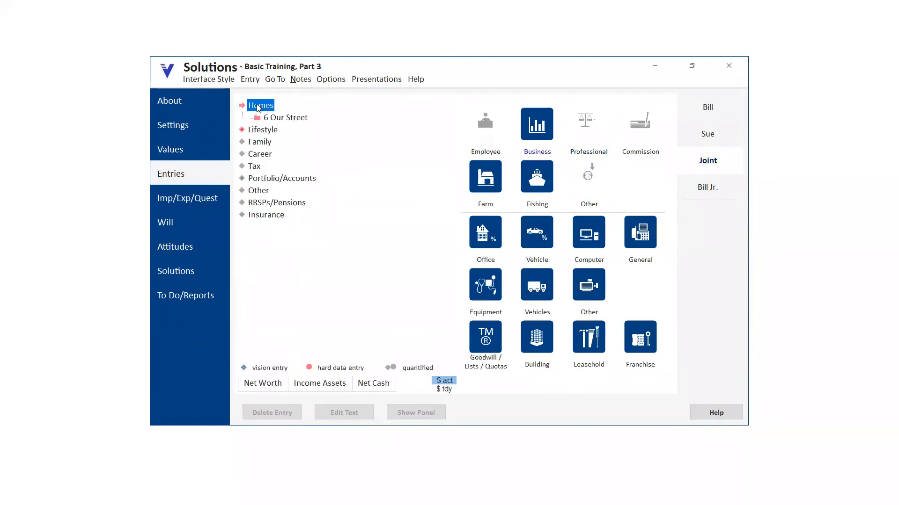
pyautogui.click(272, 119)
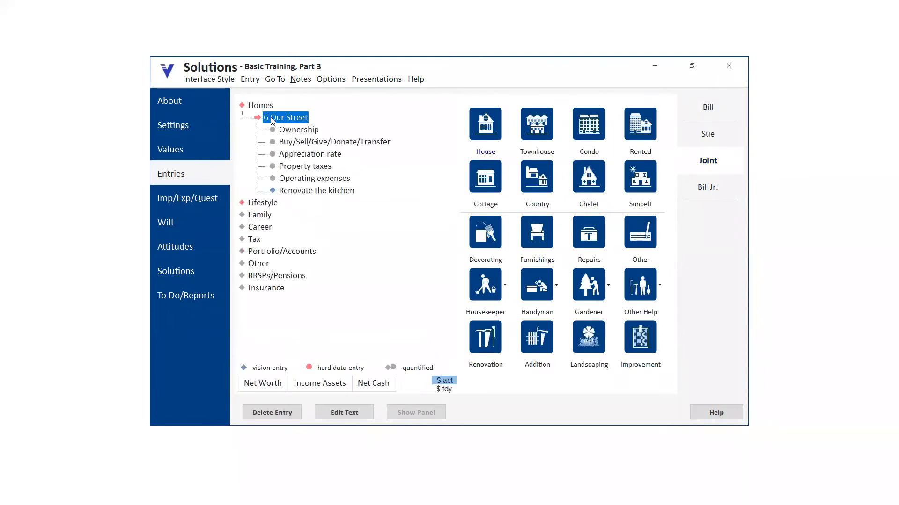
pyautogui.click(285, 167)
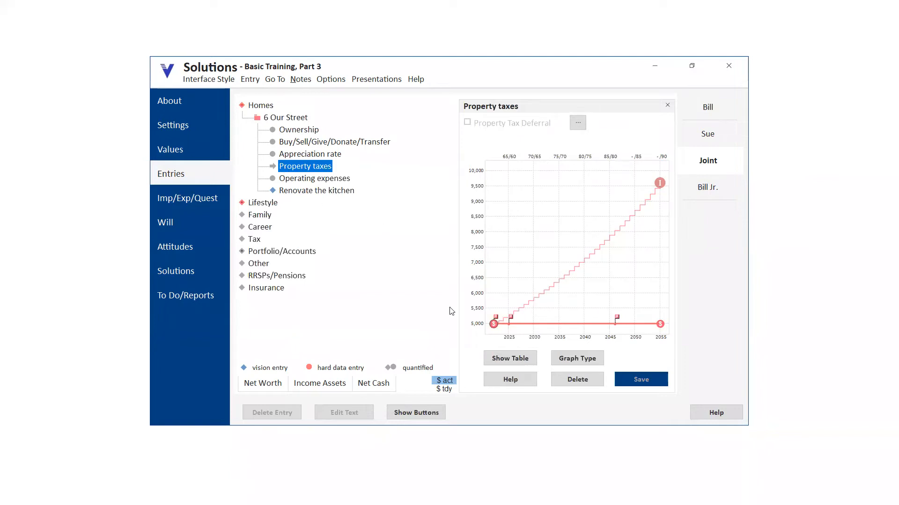
pyautogui.click(503, 360)
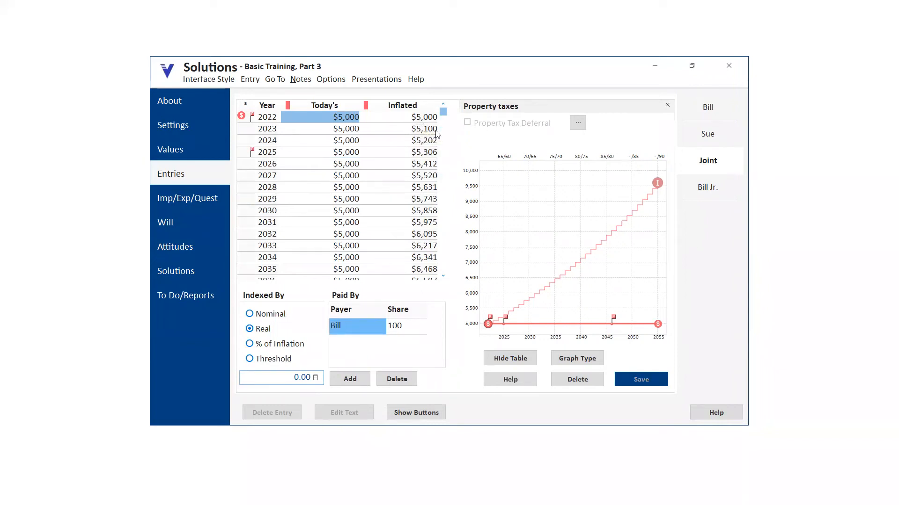
pyautogui.click(503, 361)
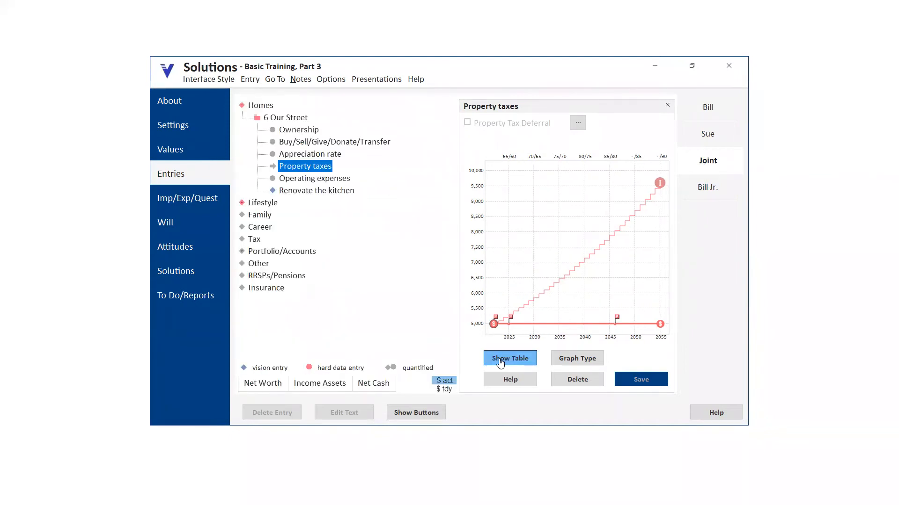
pyautogui.click(500, 362)
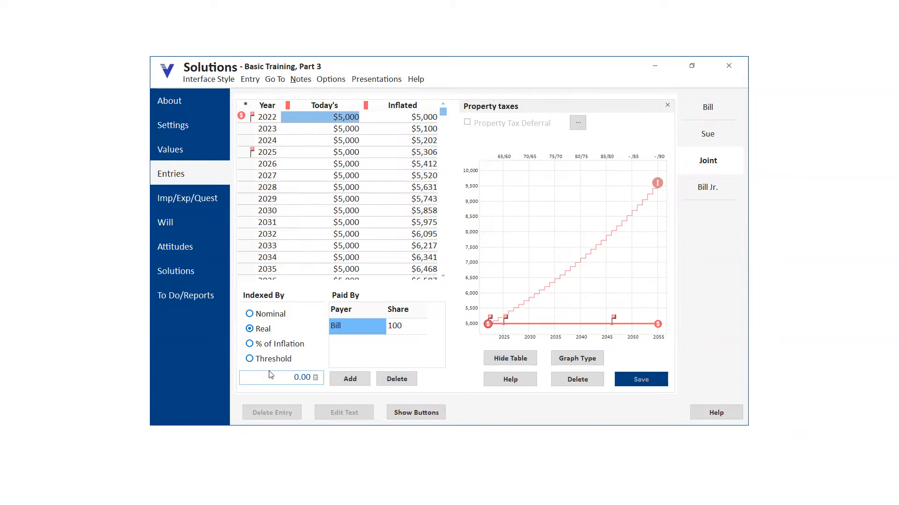
# Try indexing the home's property taxes as nominal, as real, and at 50% of inflation
pyautogui.click(250, 315)
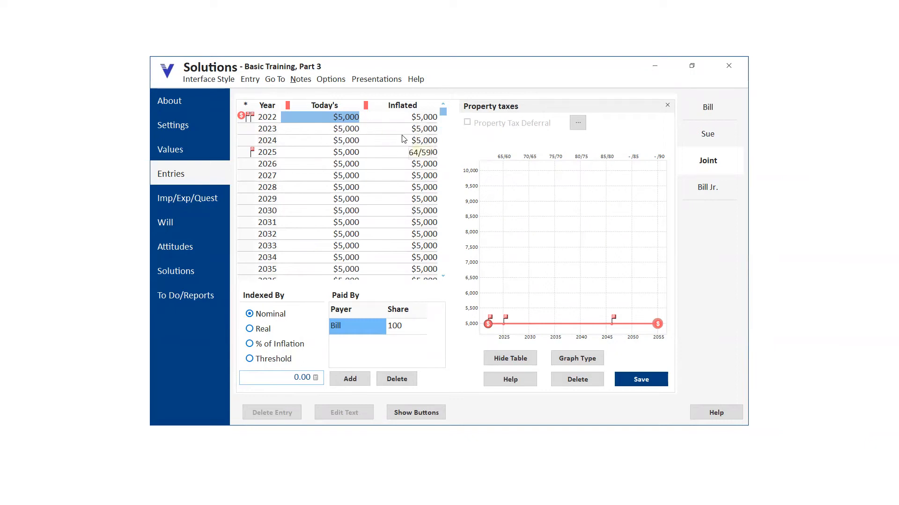
pyautogui.click(250, 330)
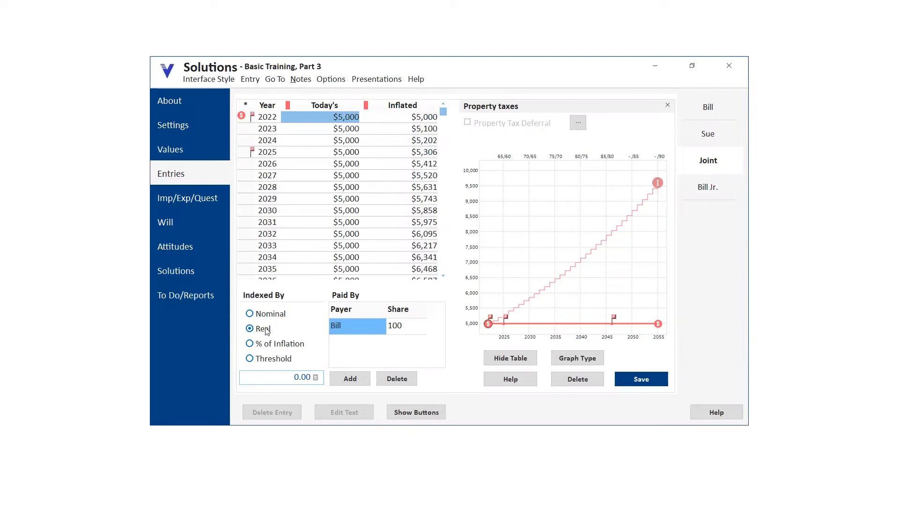
pyautogui.click(249, 344)
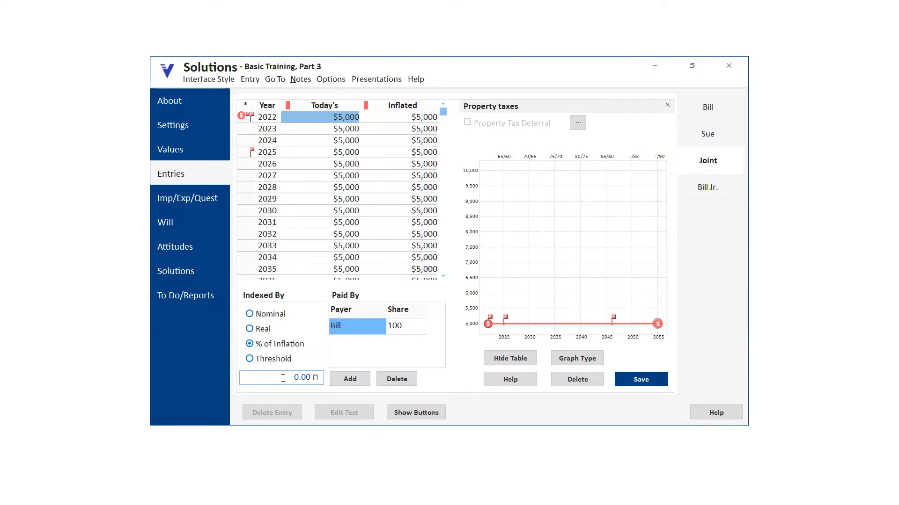
pyautogui.doubleClick(301, 377)
pyautogui.write('50')
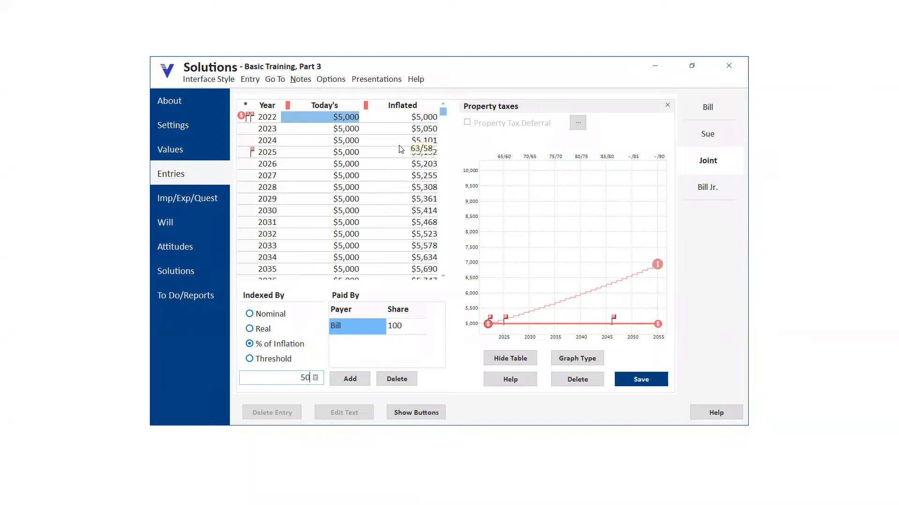
# Index the property taxes by a threshold of 2 and save
pyautogui.click(250, 358)
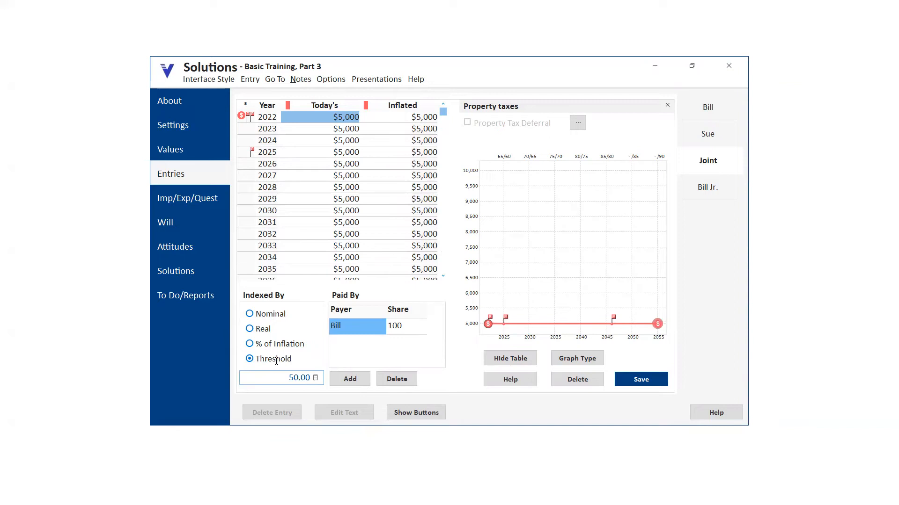
pyautogui.moveTo(288, 378); pyautogui.dragTo(315, 383)
pyautogui.write('2')
pyautogui.click(641, 383)
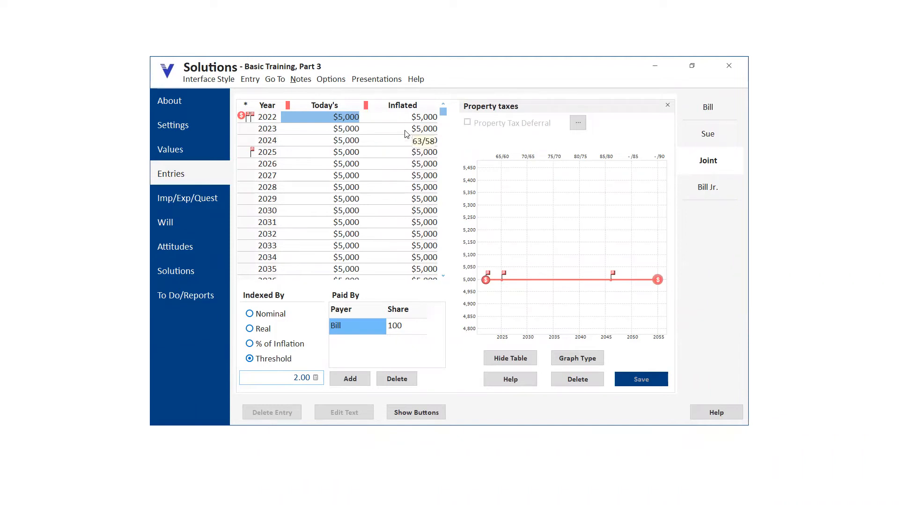
# Lower the property tax indexing threshold to 1 and save
pyautogui.doubleClick(294, 377)
pyautogui.write('1')
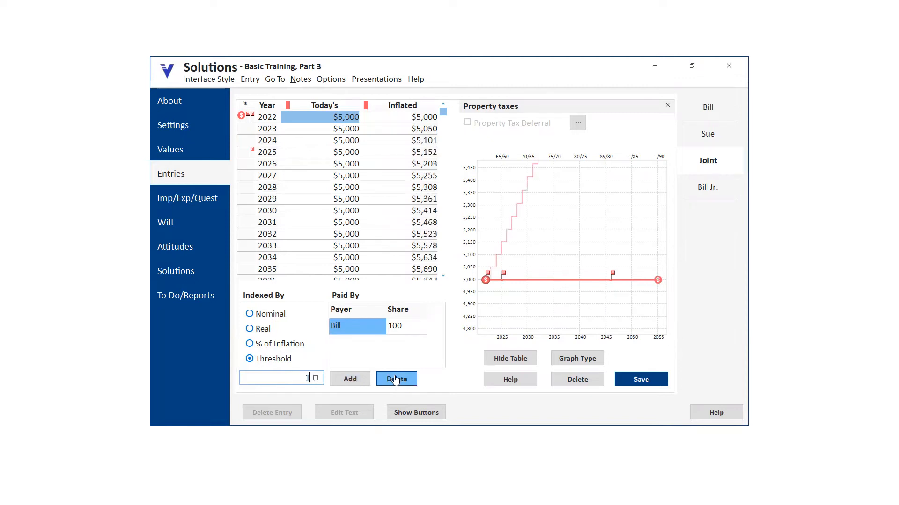
pyautogui.click(657, 388)
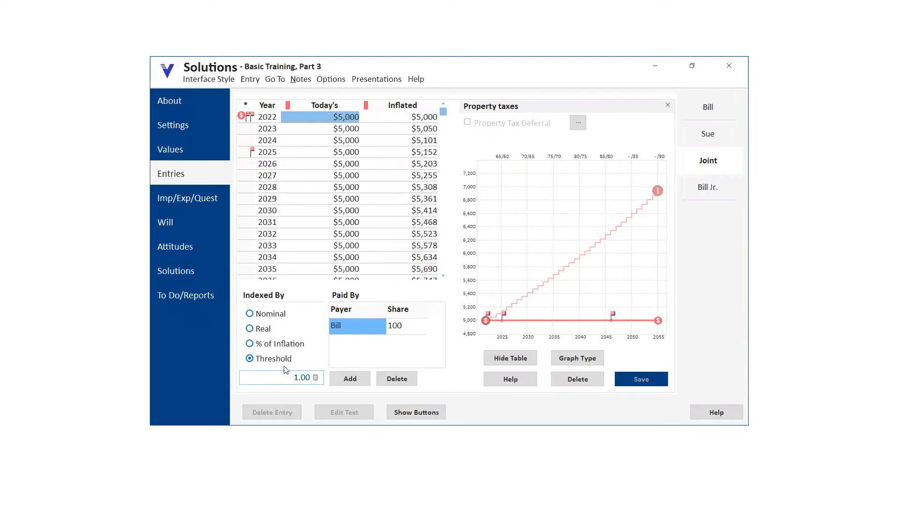
# Switch the property tax indexing to nominal and set the rate to 0 starting in 2025
pyautogui.click(250, 314)
pyautogui.click(300, 152)
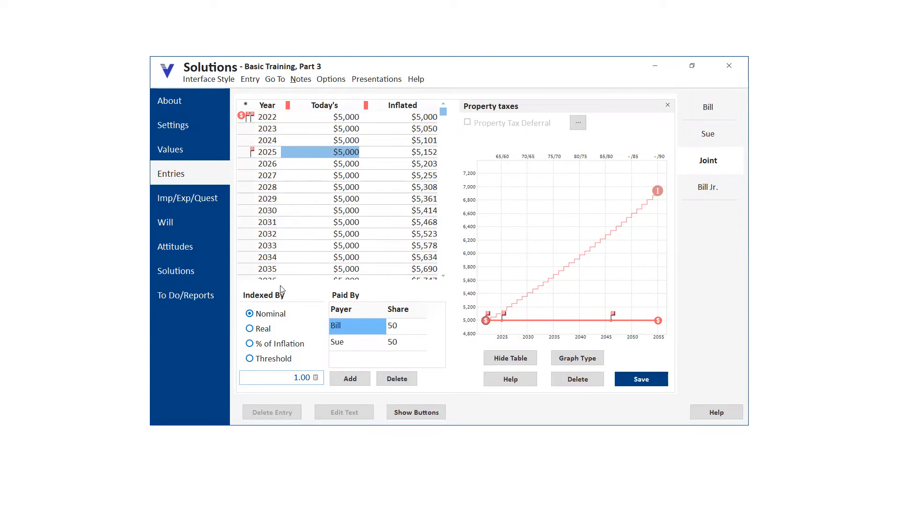
pyautogui.click(316, 377)
pyautogui.click(289, 373)
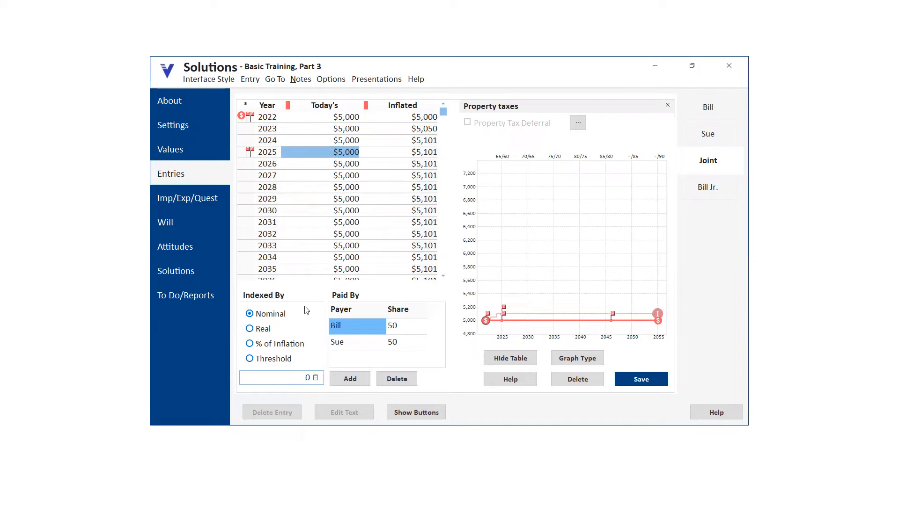
# Set the nominal indexing rate to 0 starting in 2022, compare the 2024 and 2025 rows, and save
pyautogui.click(321, 118)
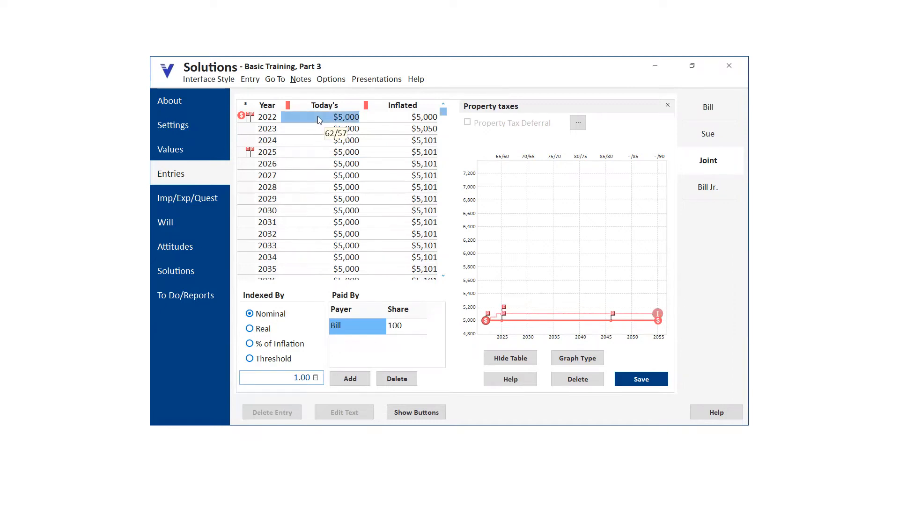
pyautogui.moveTo(290, 376); pyautogui.dragTo(308, 378)
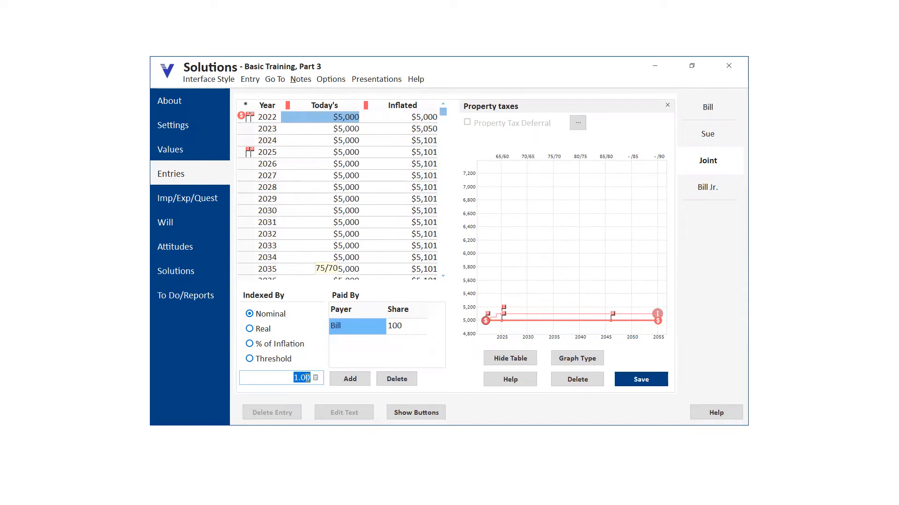
pyautogui.write('0')
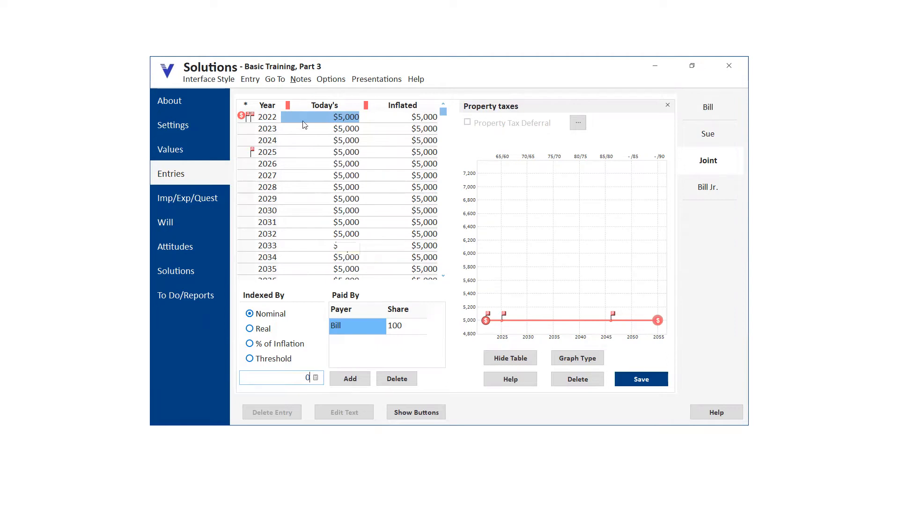
pyautogui.click(314, 151)
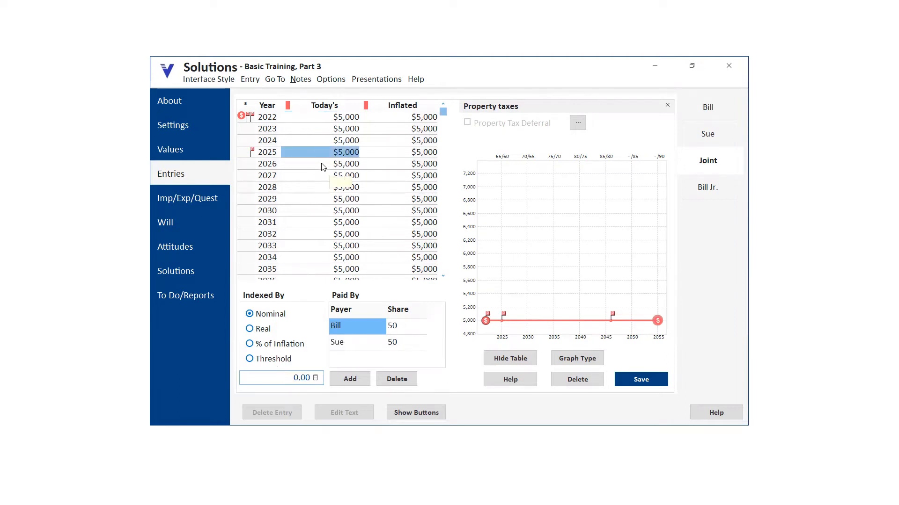
pyautogui.click(320, 142)
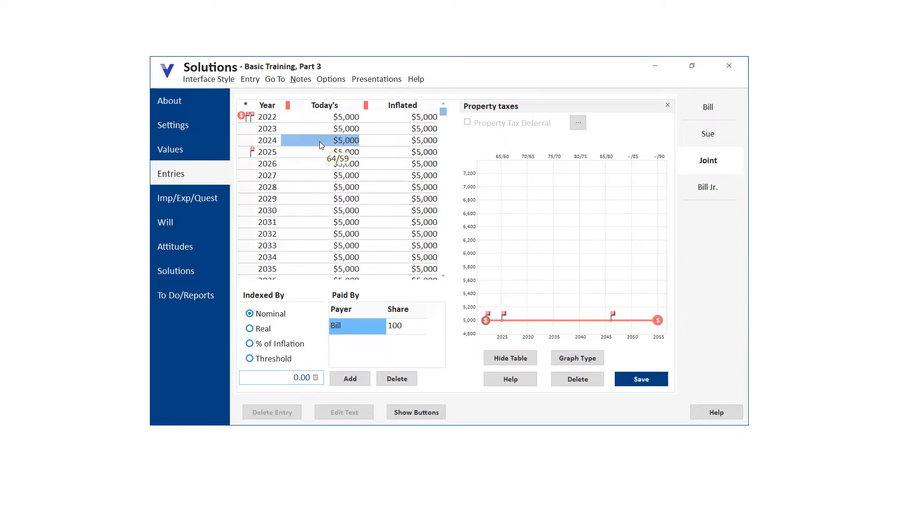
pyautogui.click(320, 152)
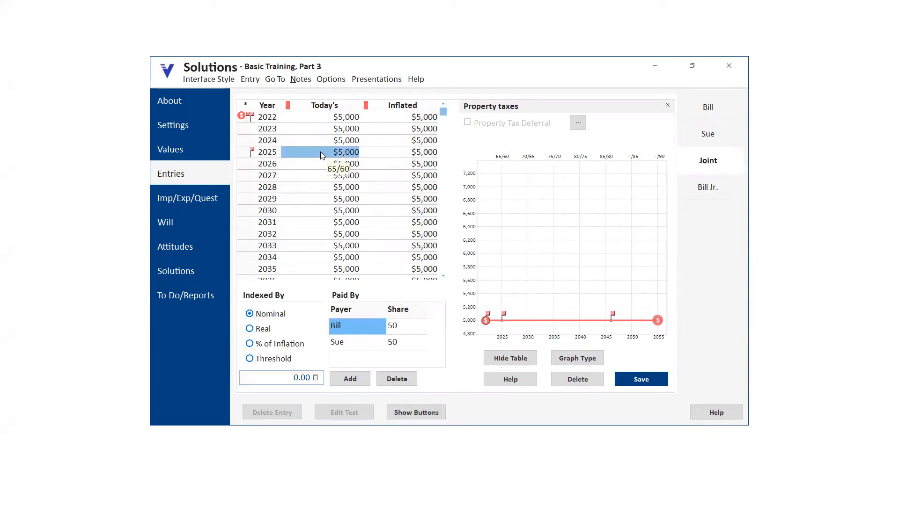
pyautogui.click(645, 383)
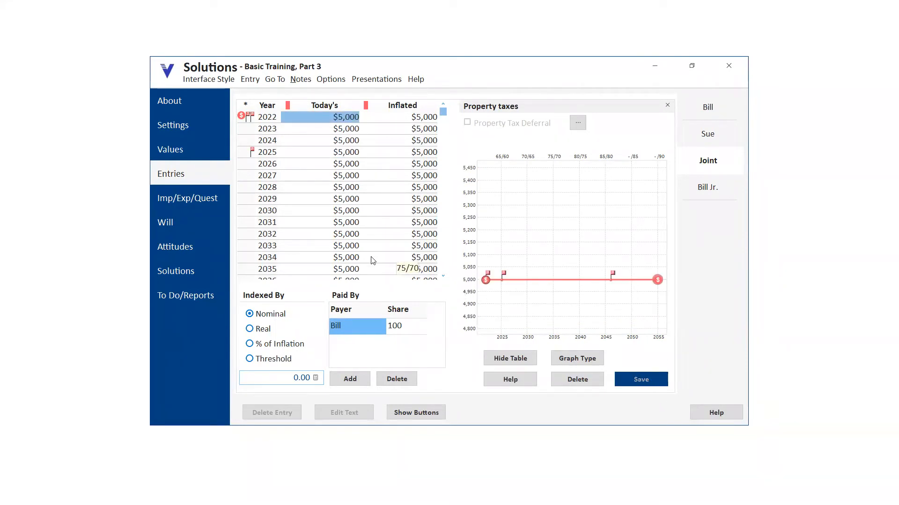
# Set the nominal indexing rate of the property taxes to 5 starting in 2022 and save
pyautogui.click(315, 118)
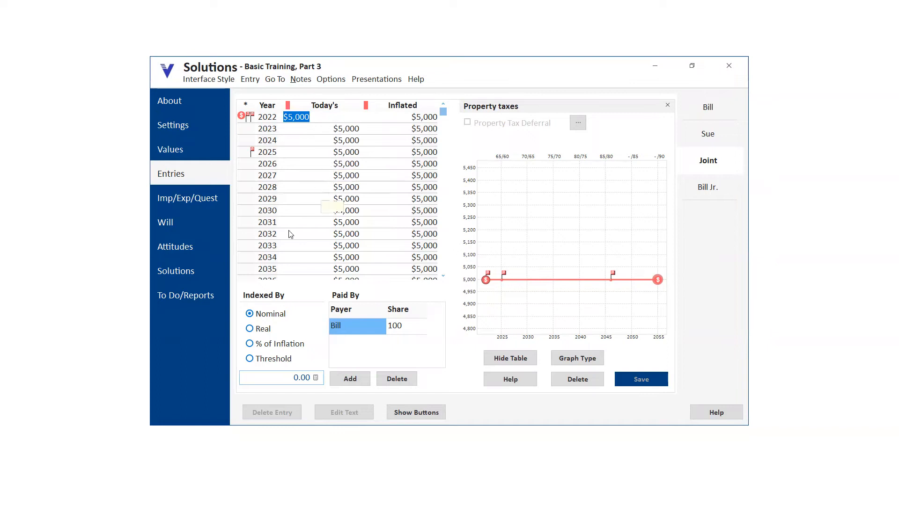
pyautogui.click(308, 377)
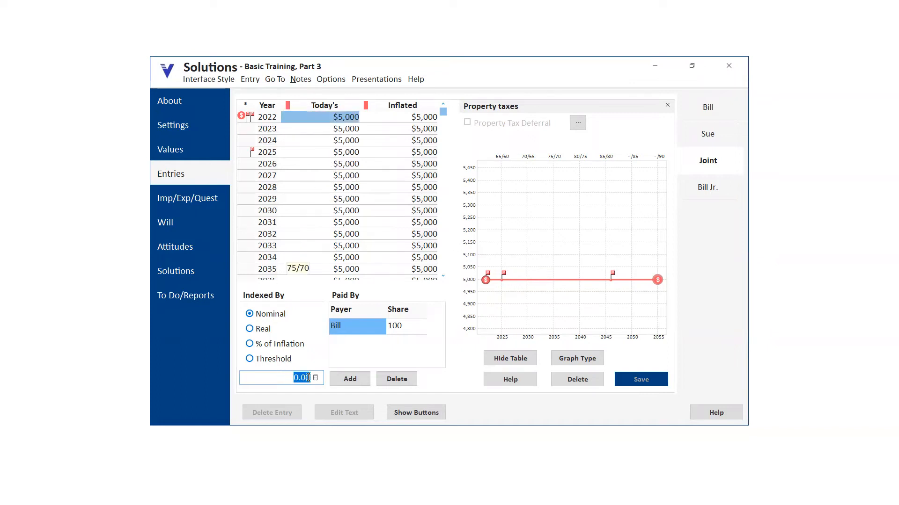
pyautogui.write('5')
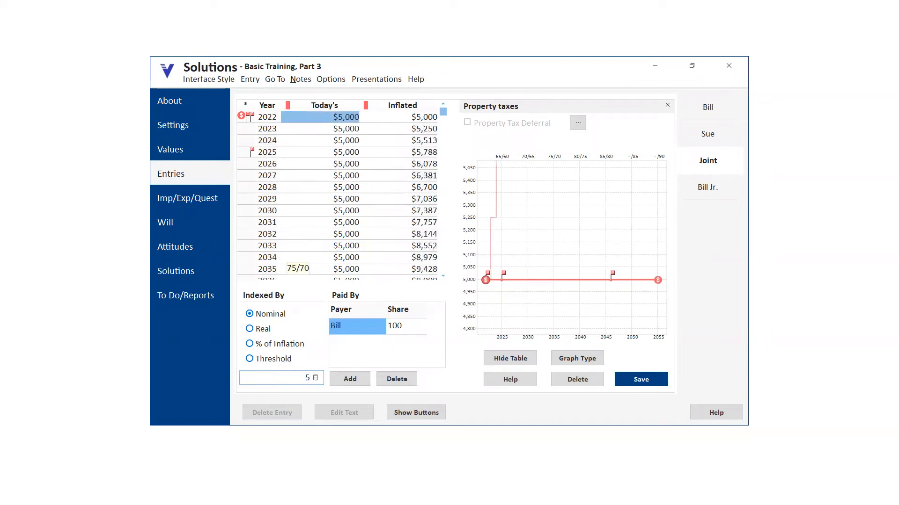
pyautogui.click(638, 384)
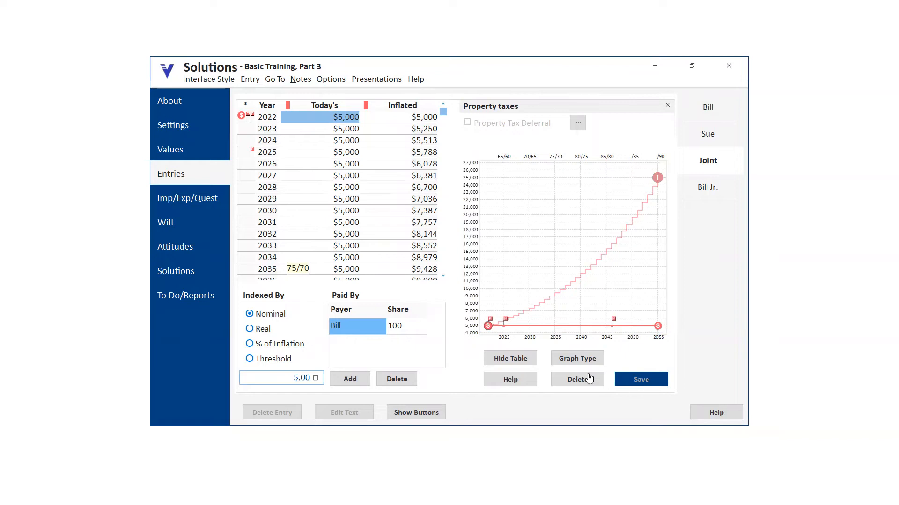
# Set the nominal indexing rate to 2 starting in 2025, save, and close the property taxes entry
pyautogui.click(299, 141)
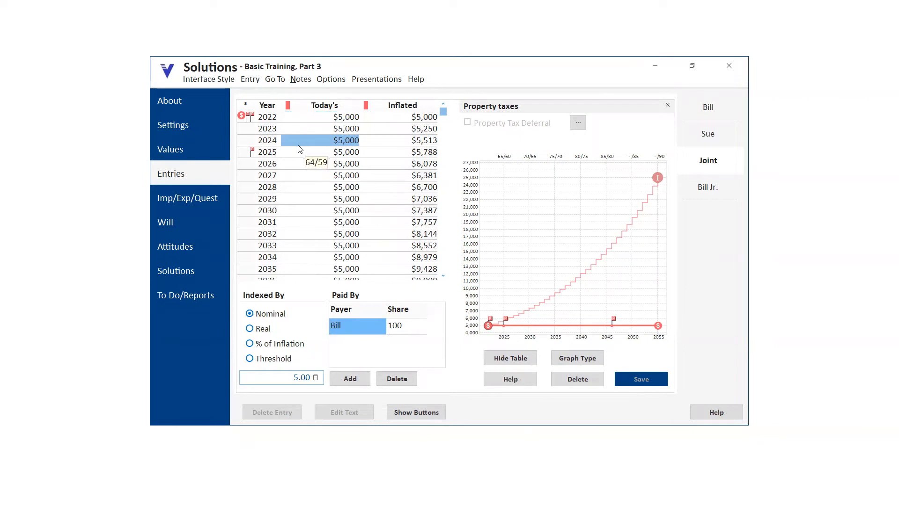
pyautogui.click(296, 151)
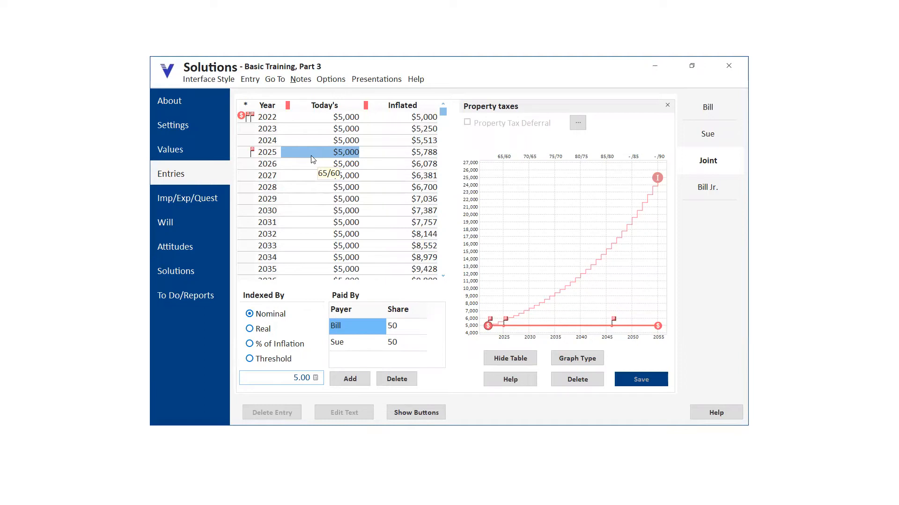
pyautogui.click(316, 119)
pyautogui.click(315, 118)
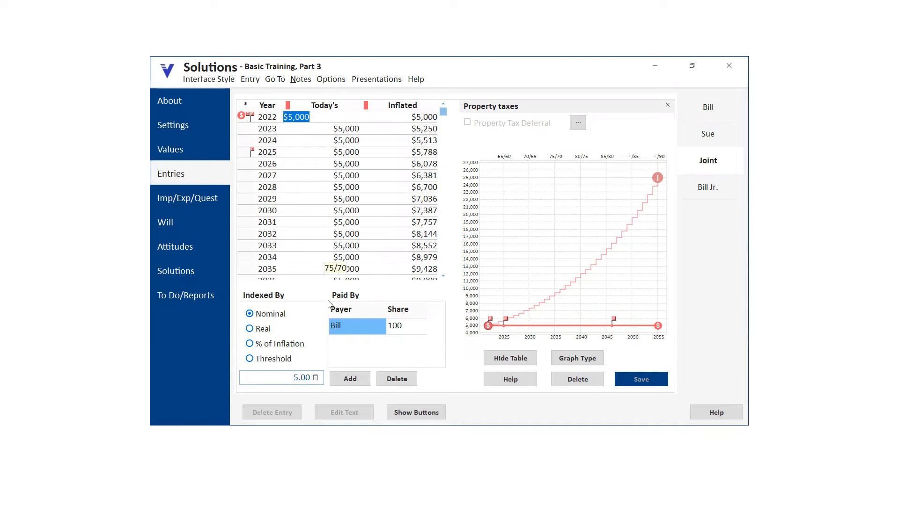
pyautogui.click(323, 153)
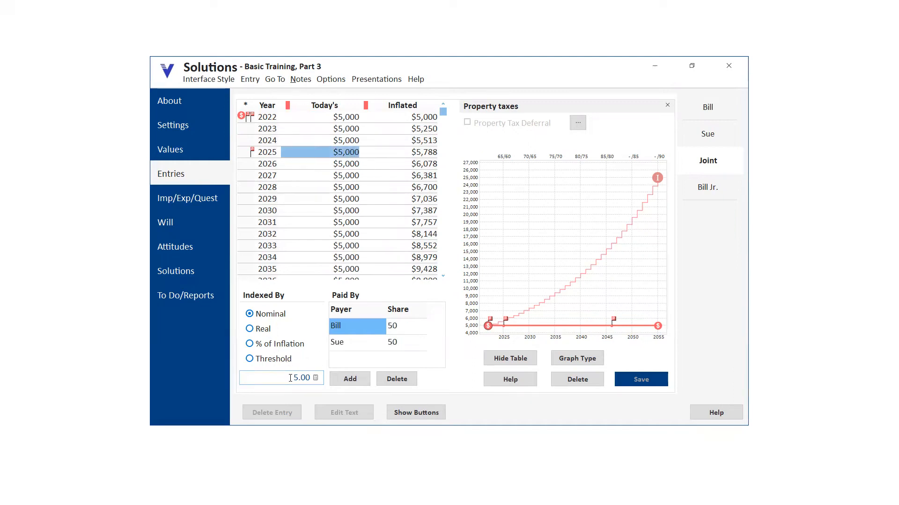
pyautogui.doubleClick(316, 379)
pyautogui.write('2')
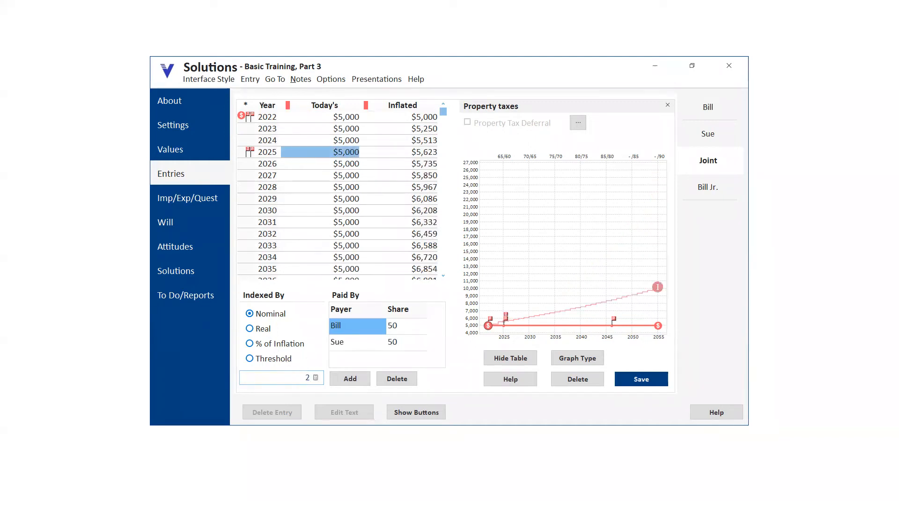
pyautogui.click(635, 383)
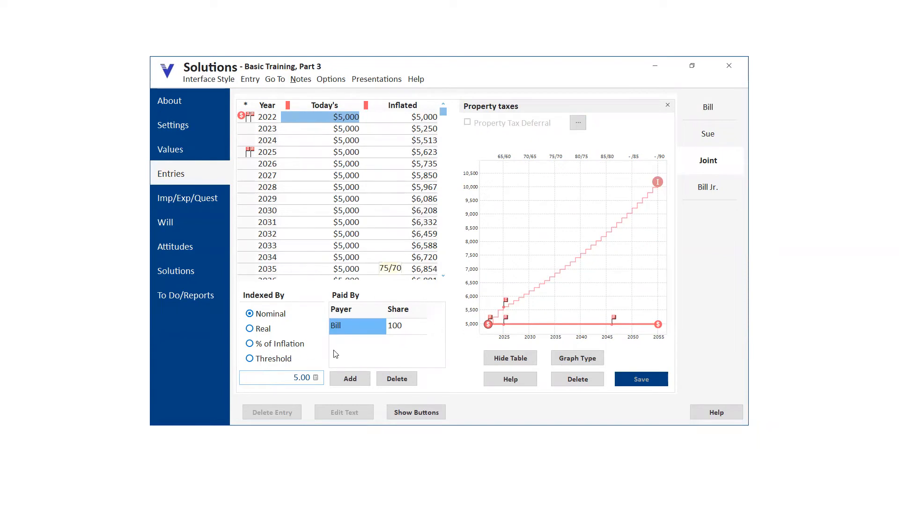
pyautogui.click(323, 118)
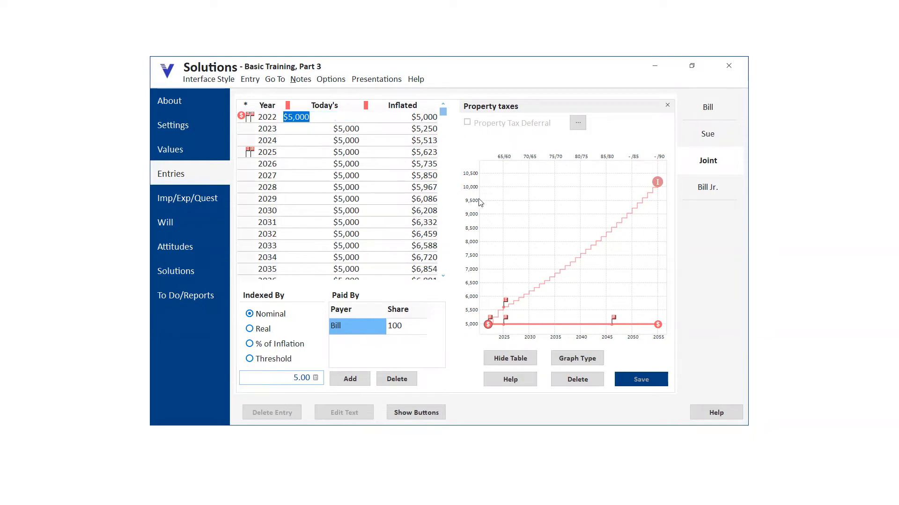
pyautogui.click(668, 108)
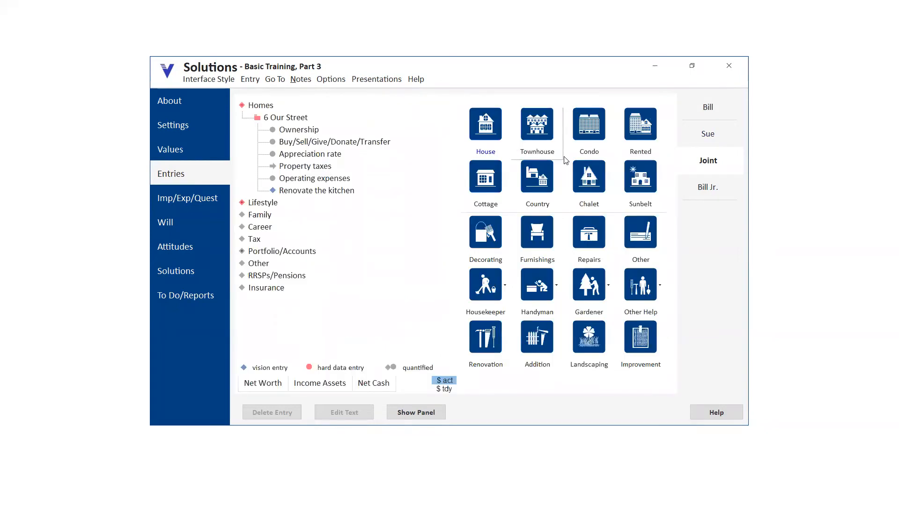
# Open the child's "Go to university" entry under Family > Education > University with the yearly table shown
pyautogui.click(700, 188)
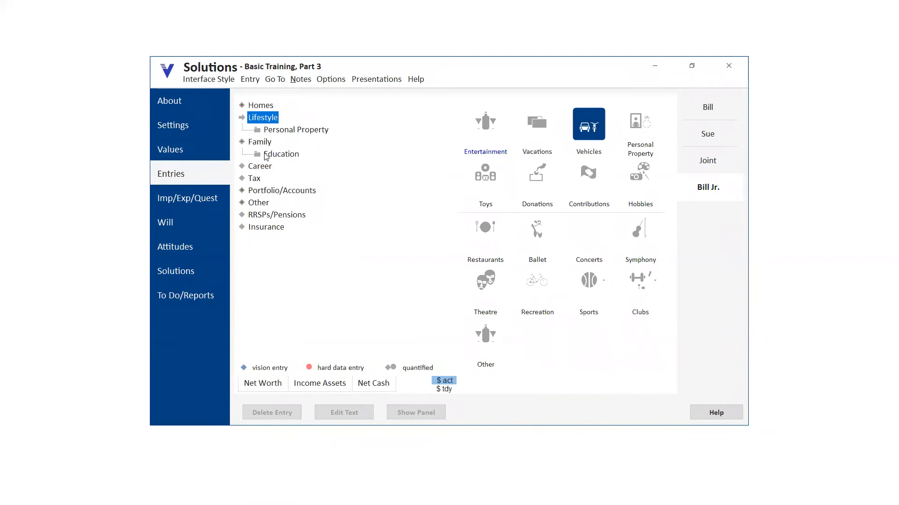
pyautogui.click(276, 154)
pyautogui.click(287, 167)
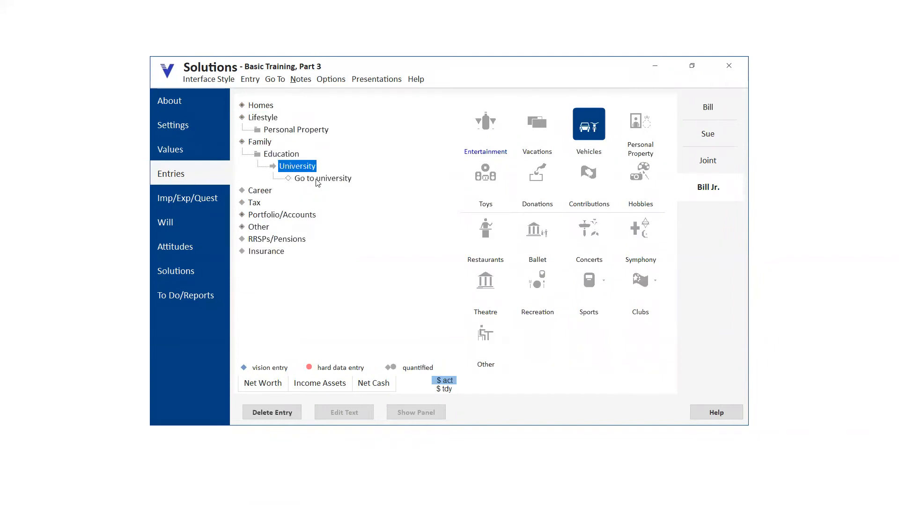
pyautogui.click(317, 182)
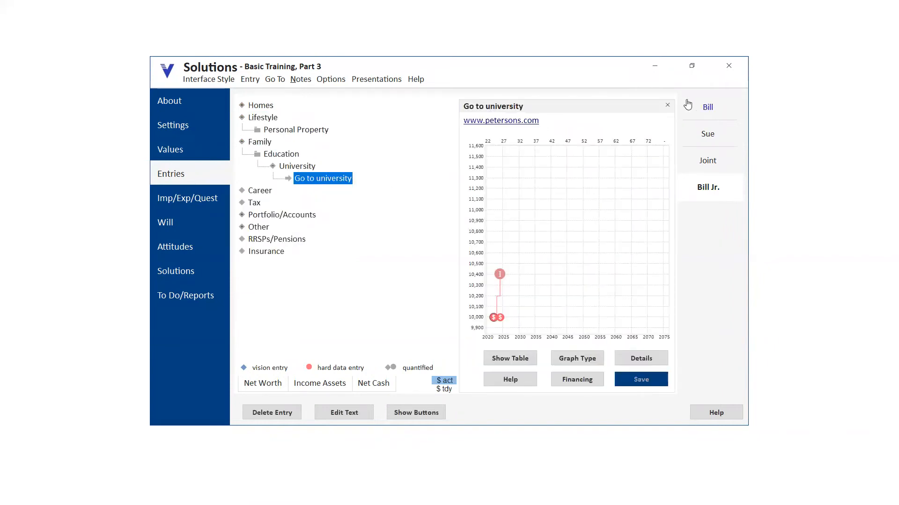
pyautogui.click(668, 105)
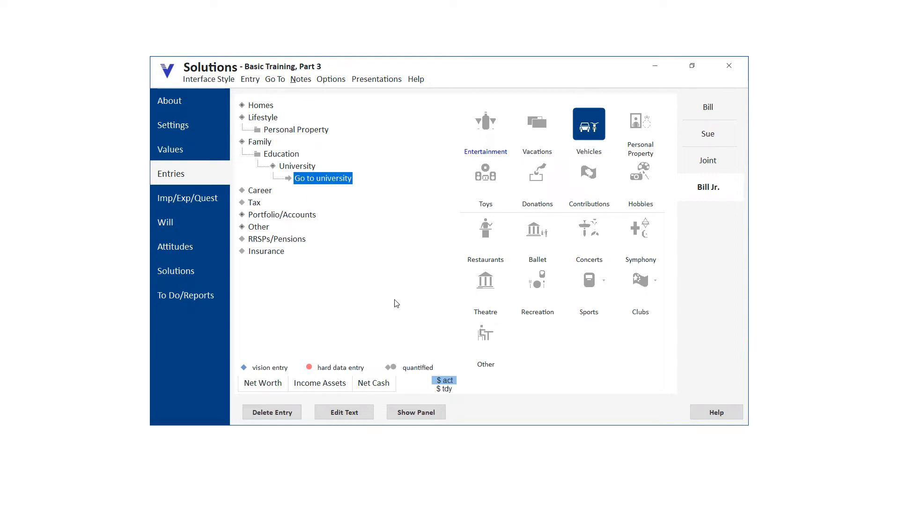
pyautogui.doubleClick(334, 185)
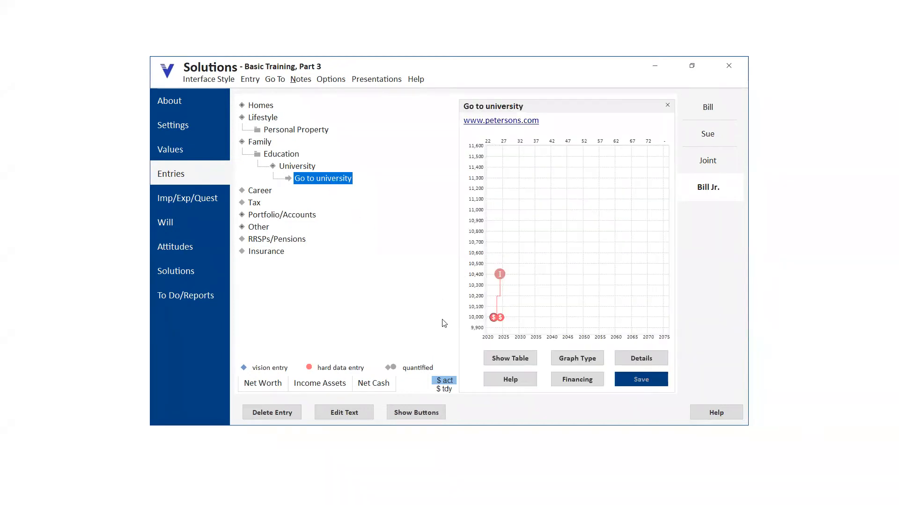
pyautogui.click(500, 364)
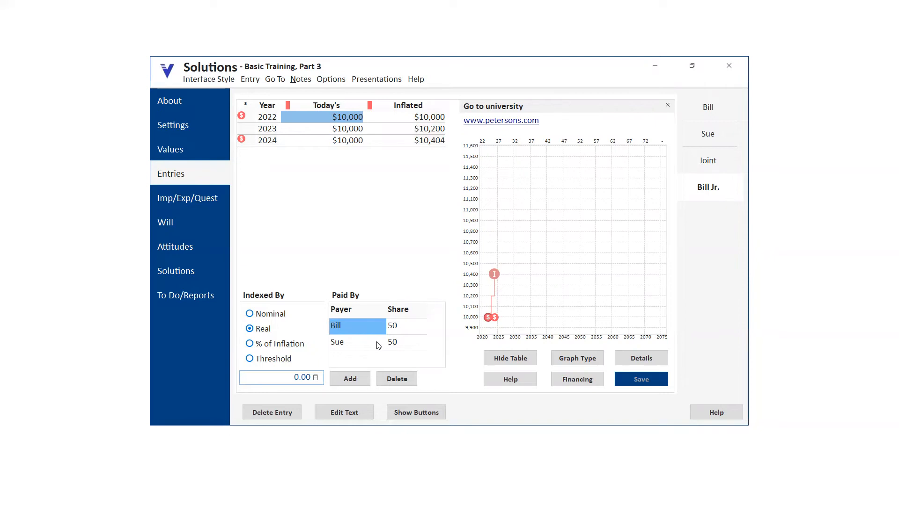
# Add Non party as a payer of the university costs with a share of 50
pyautogui.click(353, 379)
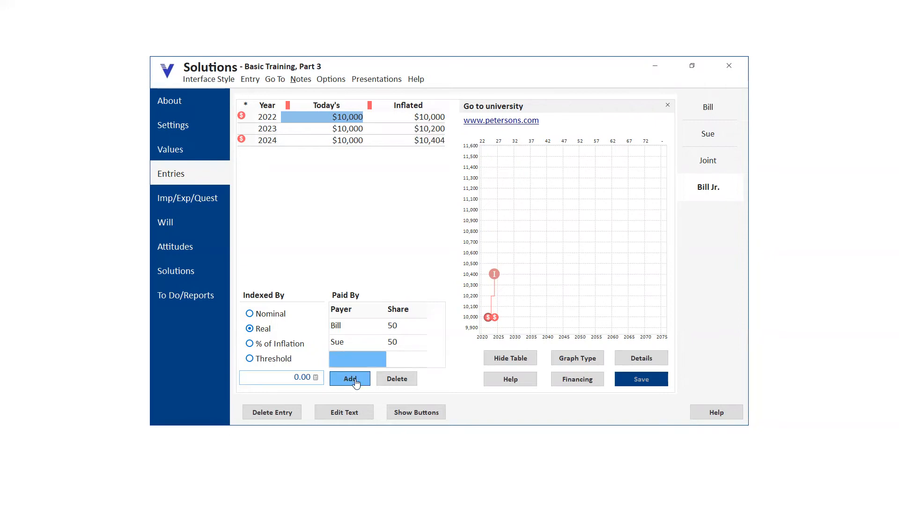
pyautogui.click(367, 365)
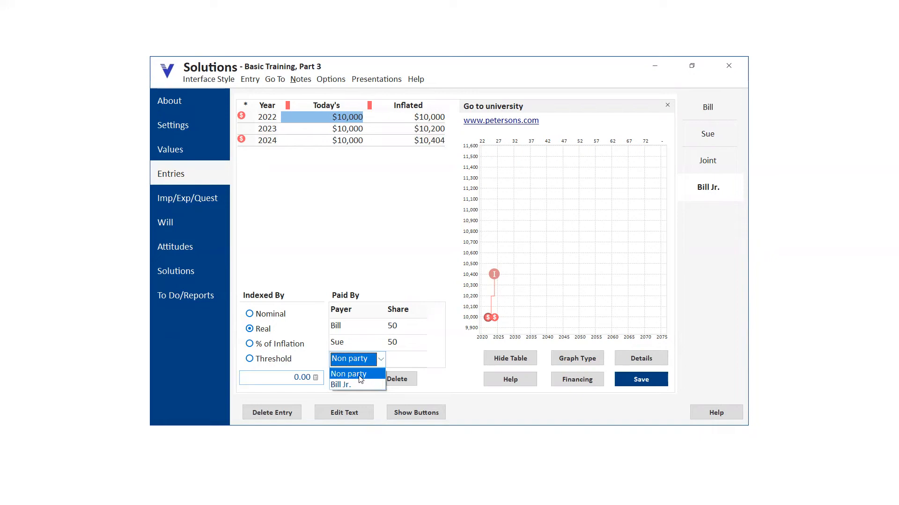
pyautogui.click(365, 374)
pyautogui.click(396, 359)
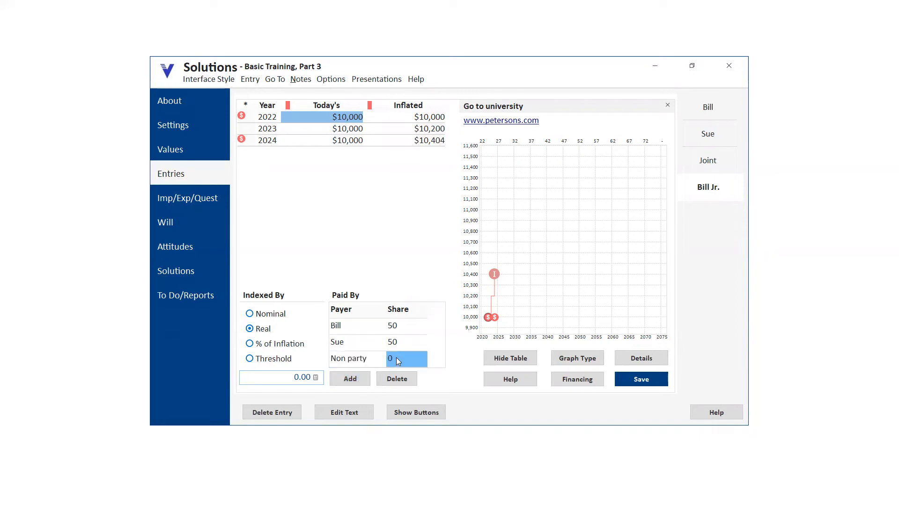
pyautogui.write('50')
# Set each parent's share of the university costs to 25 and save the entry
pyautogui.click(383, 347)
pyautogui.click(395, 343)
pyautogui.write('25')
pyautogui.click(399, 331)
pyautogui.write('25')
pyautogui.click(406, 358)
pyautogui.click(635, 383)
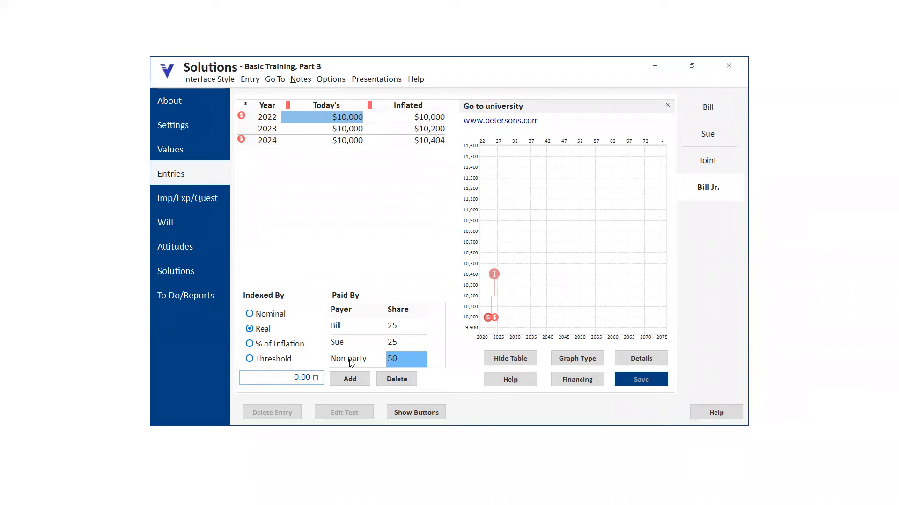
# View the About page, then reopen the child's "Go to university" entry under Family > Education > University
pyautogui.click(171, 111)
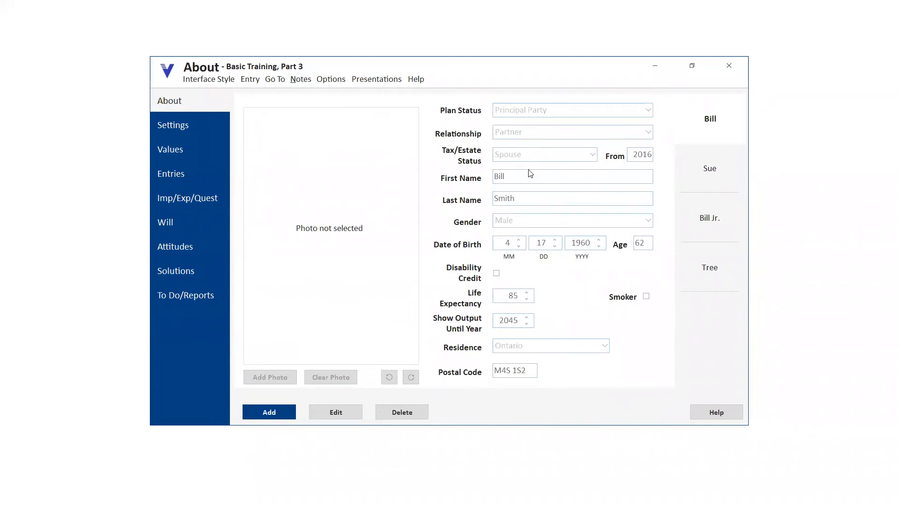
pyautogui.click(170, 178)
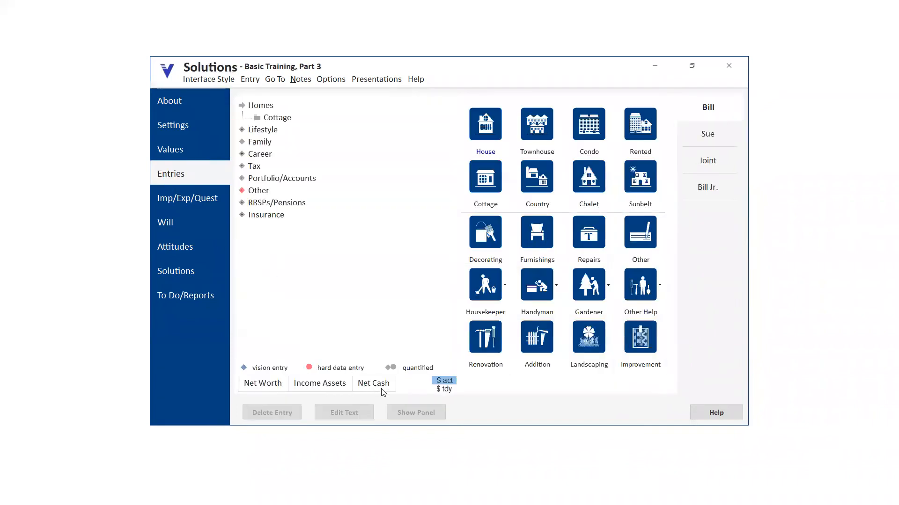
pyautogui.click(707, 188)
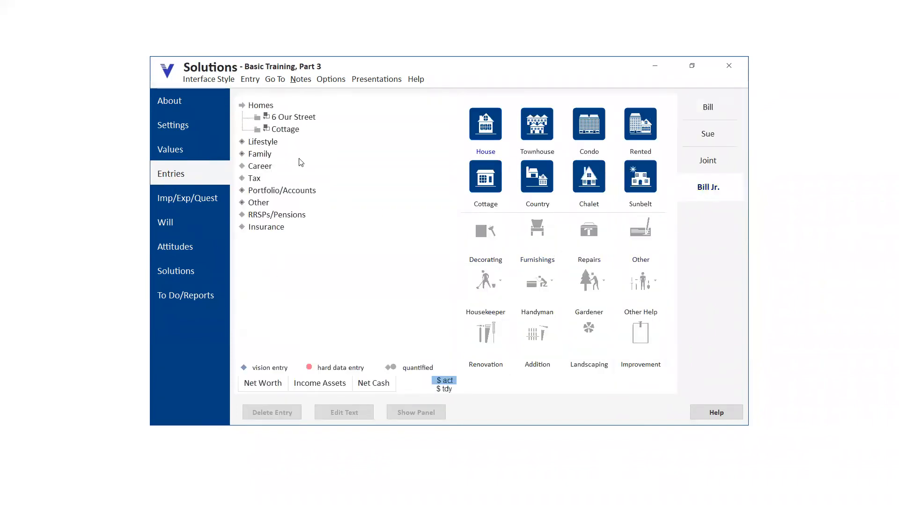
pyautogui.click(266, 143)
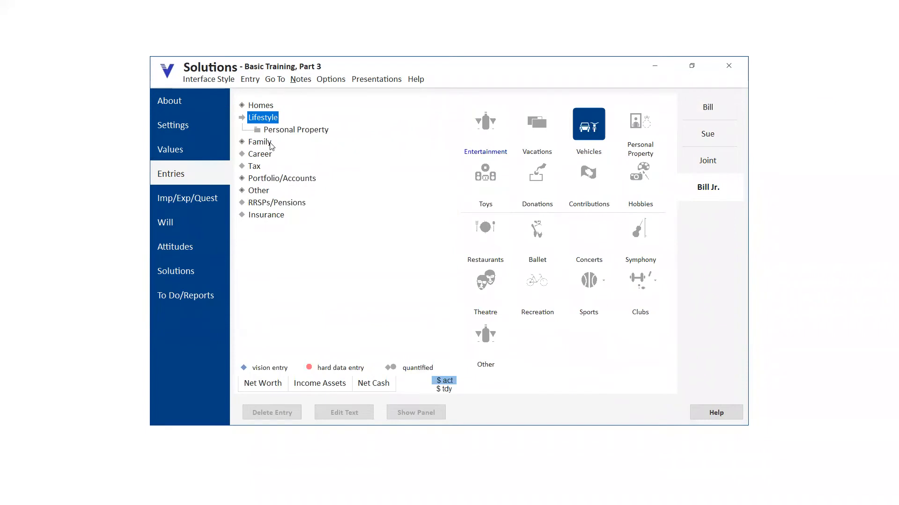
pyautogui.click(270, 142)
pyautogui.click(286, 144)
pyautogui.click(301, 155)
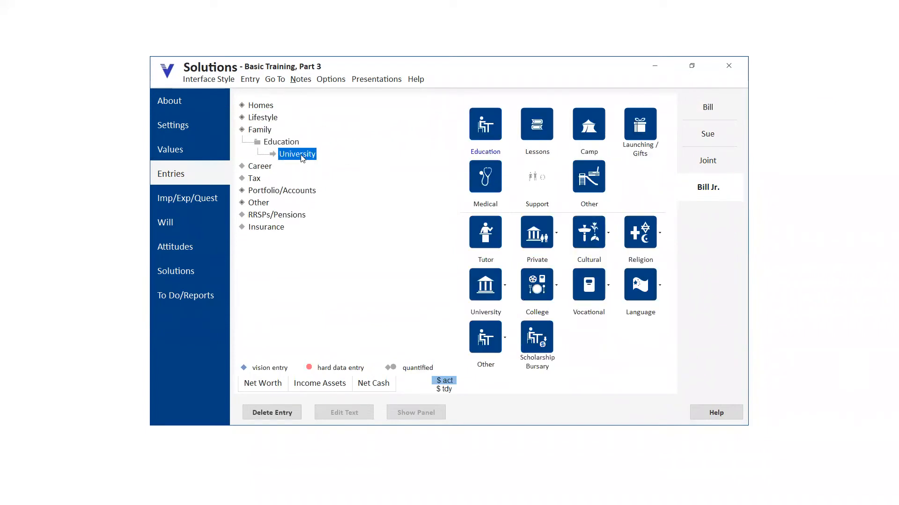
pyautogui.click(310, 167)
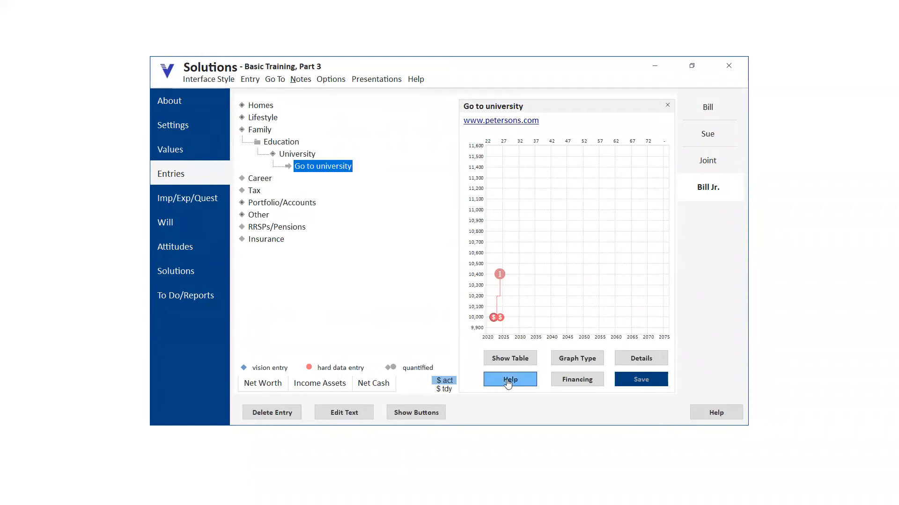
# Read the help topic for the University entry, then review its payer shares in the yearly table and hide the table
pyautogui.click(508, 380)
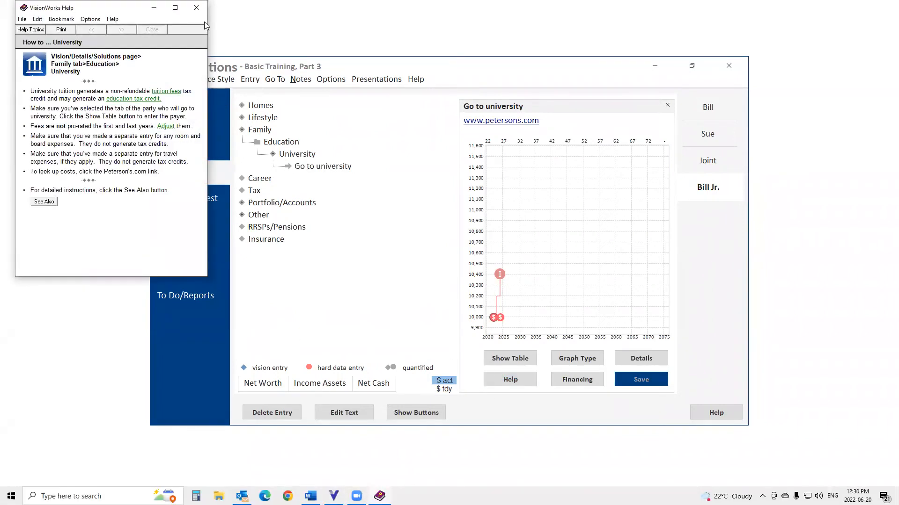
pyautogui.click(197, 8)
pyautogui.click(510, 358)
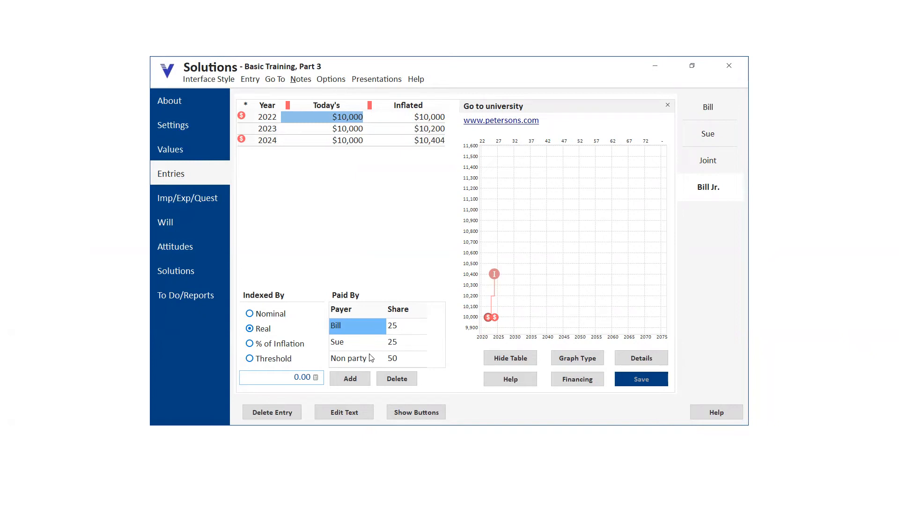
pyautogui.click(507, 364)
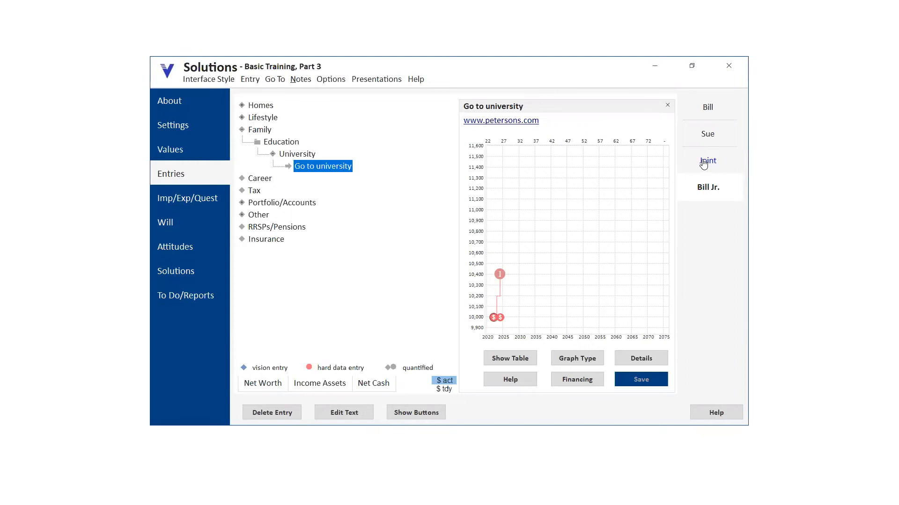
# Review the 2022 expense breakdown of the joint General Expenses entry under Lifestyle, then view the available Clubs entry types
pyautogui.click(704, 162)
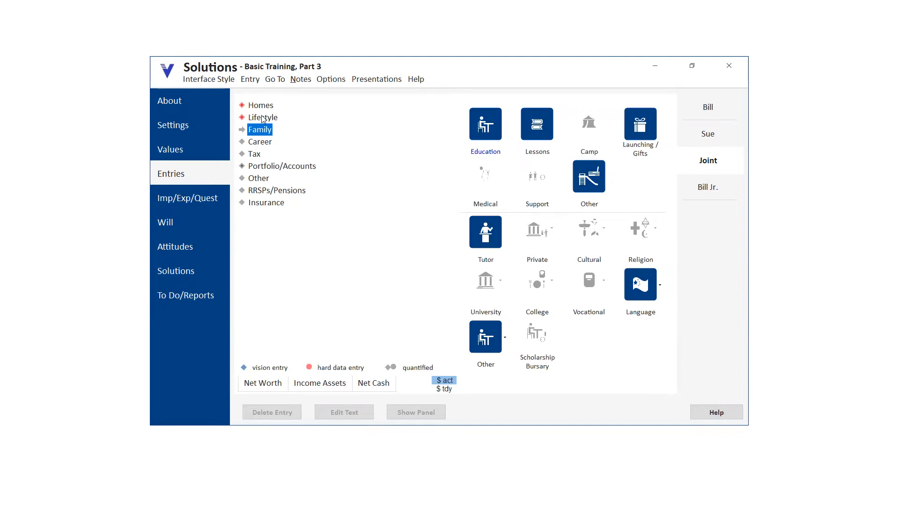
pyautogui.click(263, 119)
pyautogui.click(280, 131)
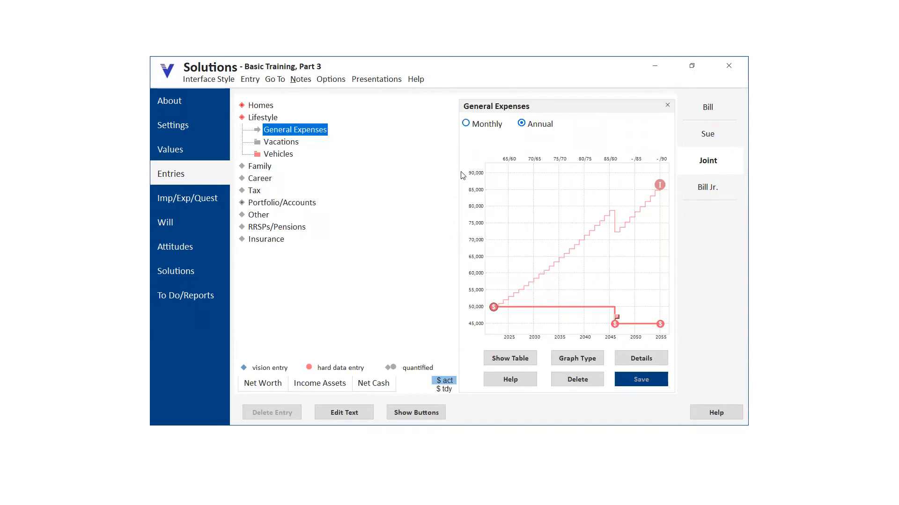
pyautogui.click(641, 358)
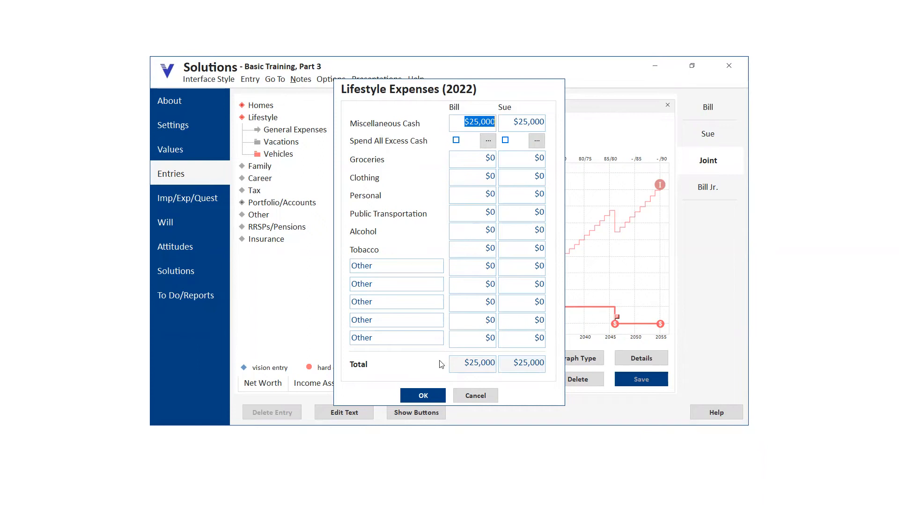
pyautogui.click(467, 398)
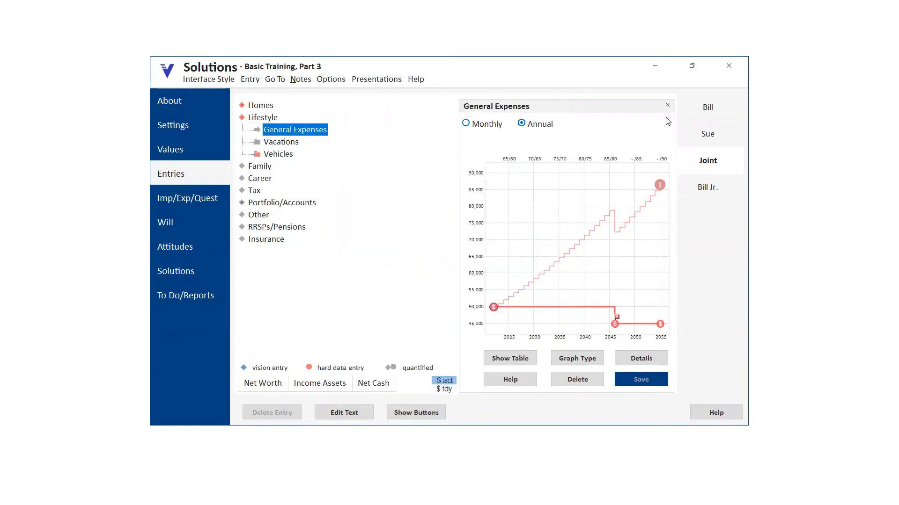
pyautogui.click(668, 105)
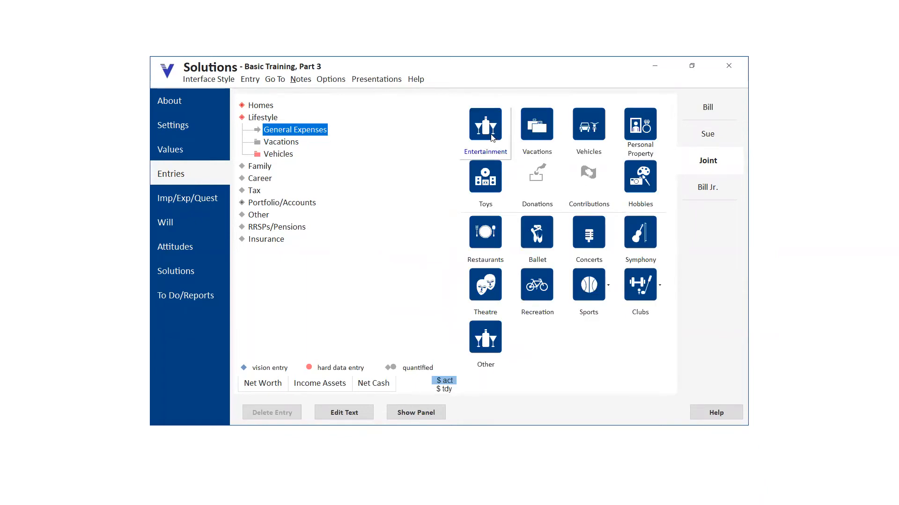
pyautogui.click(646, 295)
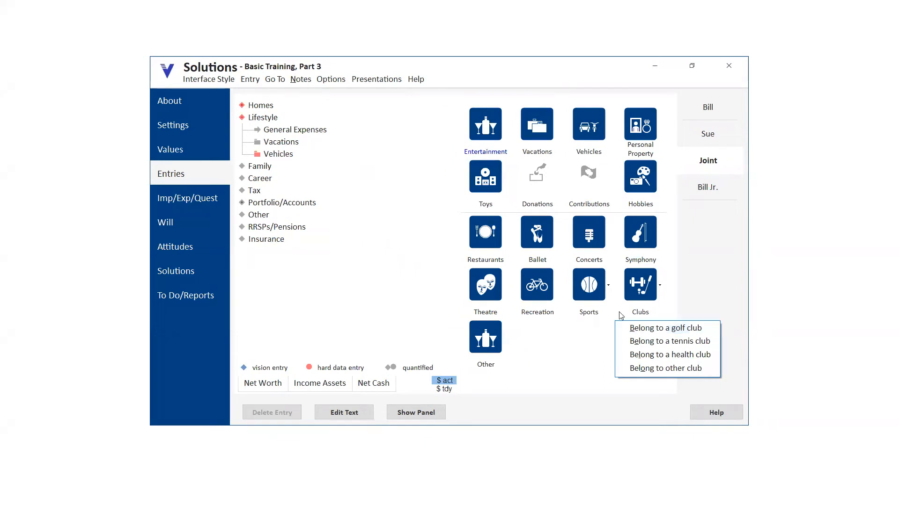
pyautogui.click(603, 294)
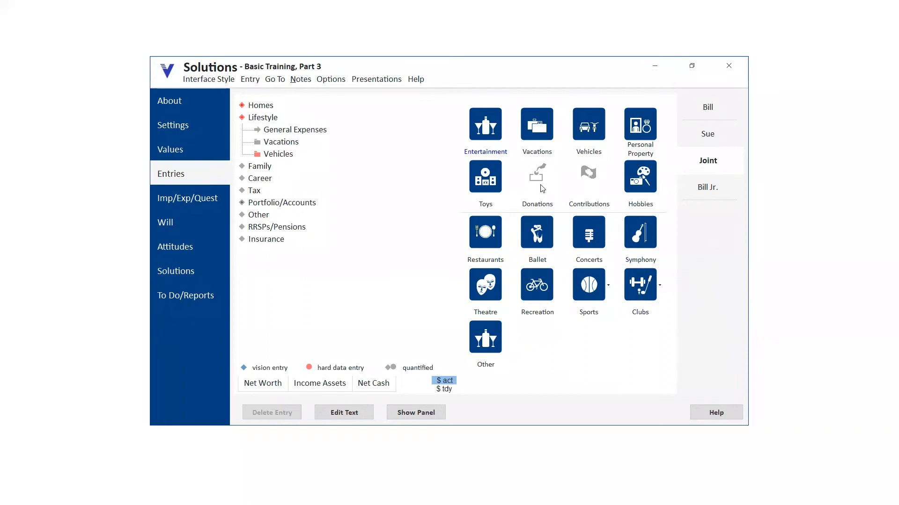
# Reopen the General Expenses breakdown to examine its customizable Other categories, then cancel and close the entry
pyautogui.click(305, 132)
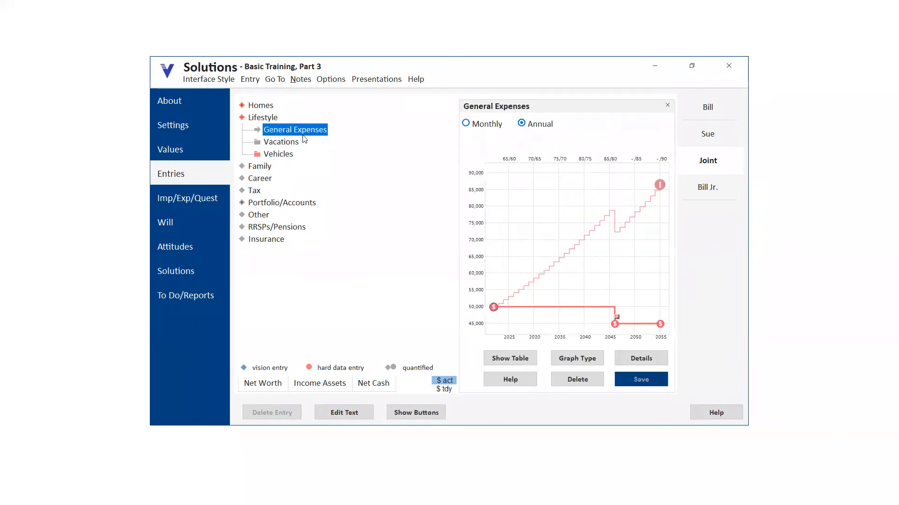
pyautogui.click(629, 363)
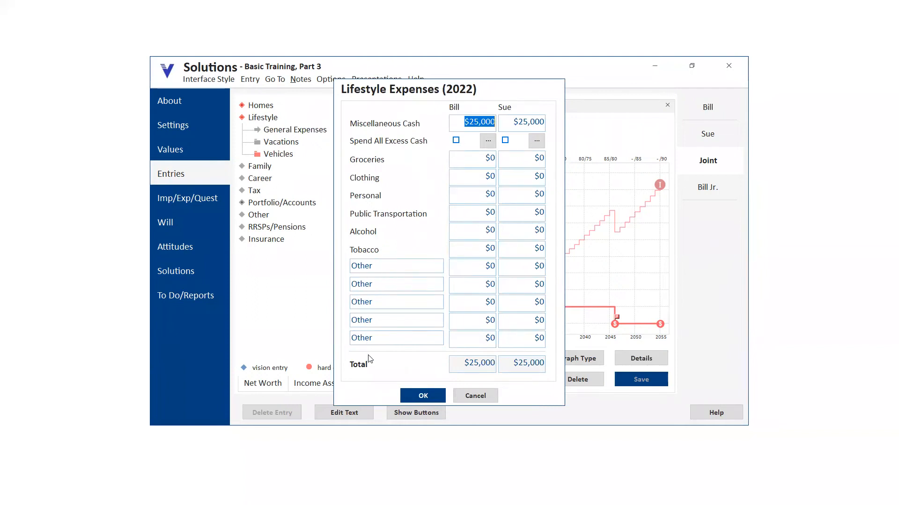
pyautogui.click(377, 265)
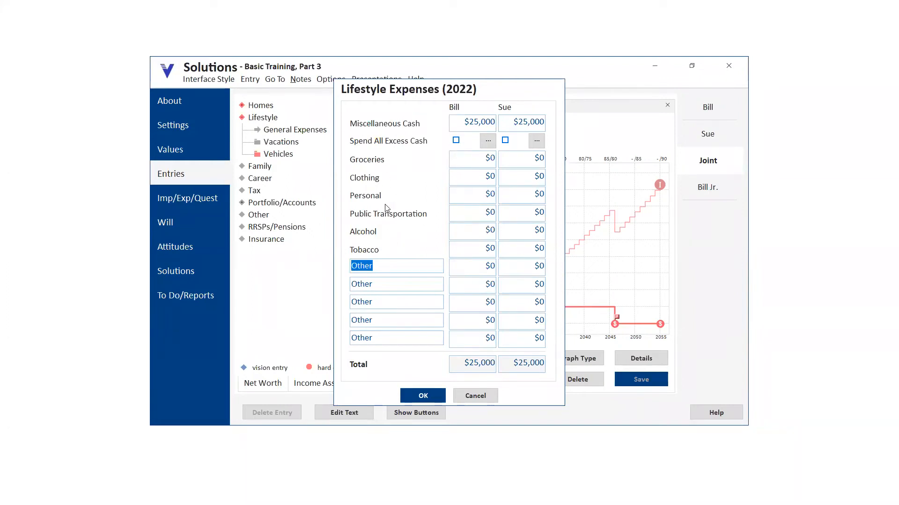
pyautogui.click(475, 396)
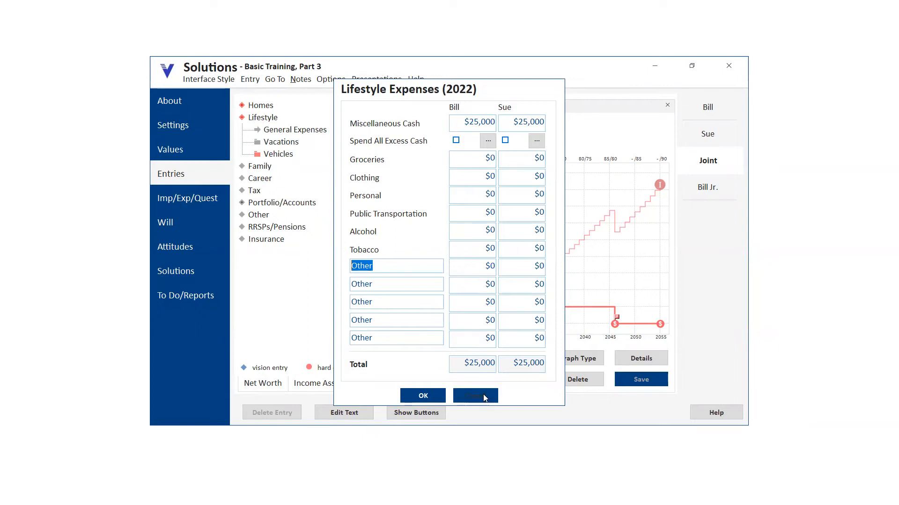
pyautogui.click(667, 105)
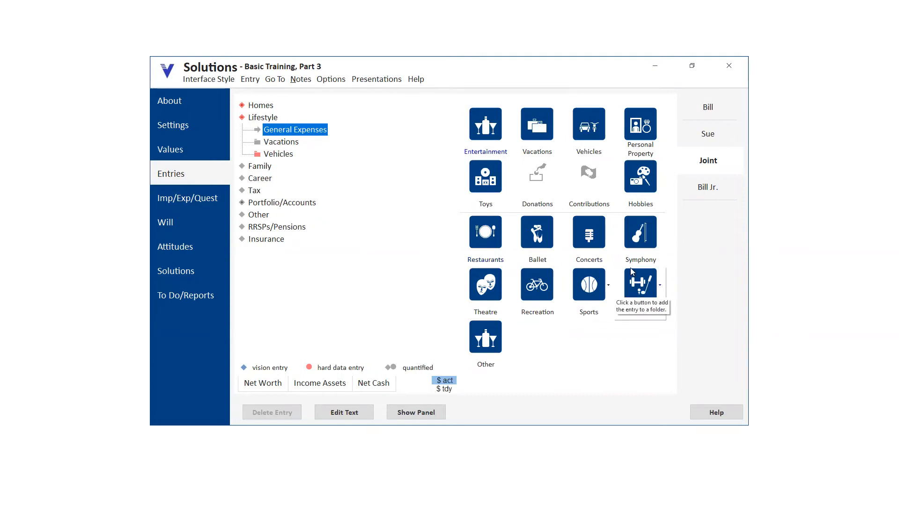
# Check the General Expenses breakdown again, cancel it, and show the entry's yearly table
pyautogui.click(309, 134)
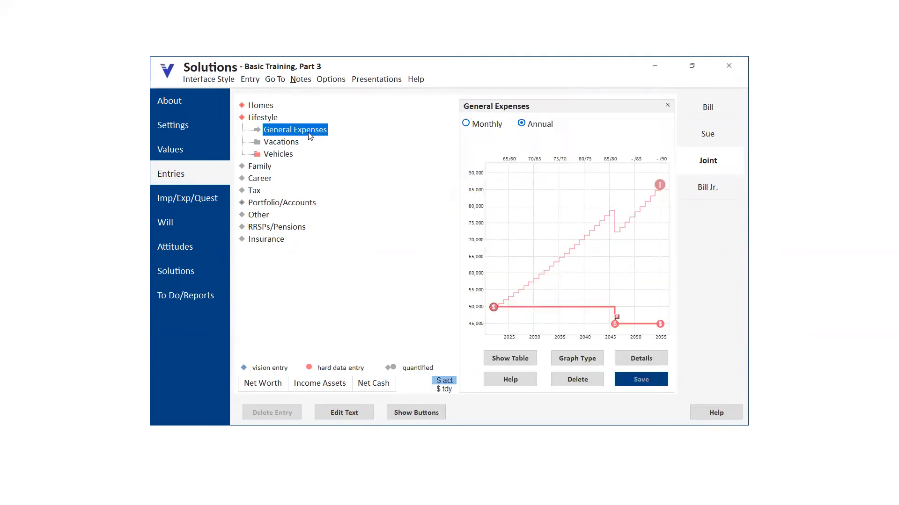
pyautogui.click(640, 358)
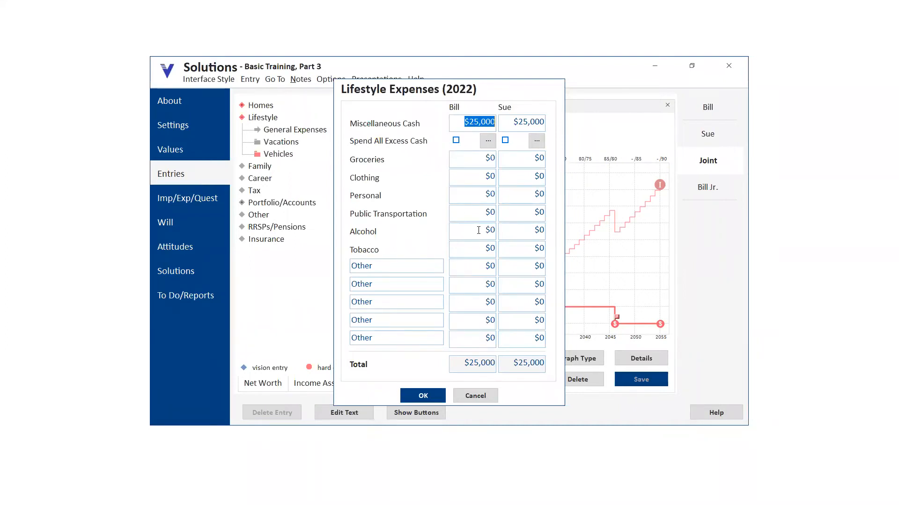
pyautogui.click(477, 397)
pyautogui.click(504, 363)
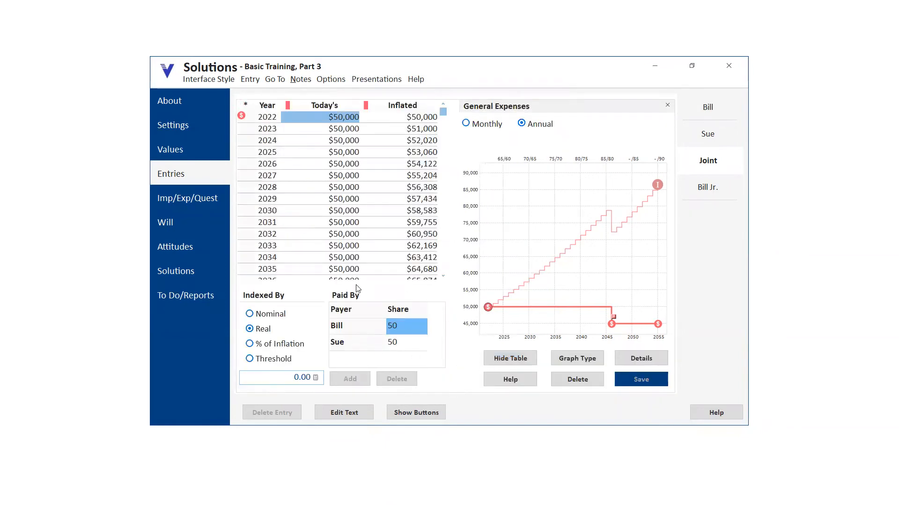
# Examine the Groceries and Alcohol amounts in the 2022 Lifestyle Expenses breakdown, cancel it, and hide the yearly table
pyautogui.click(643, 362)
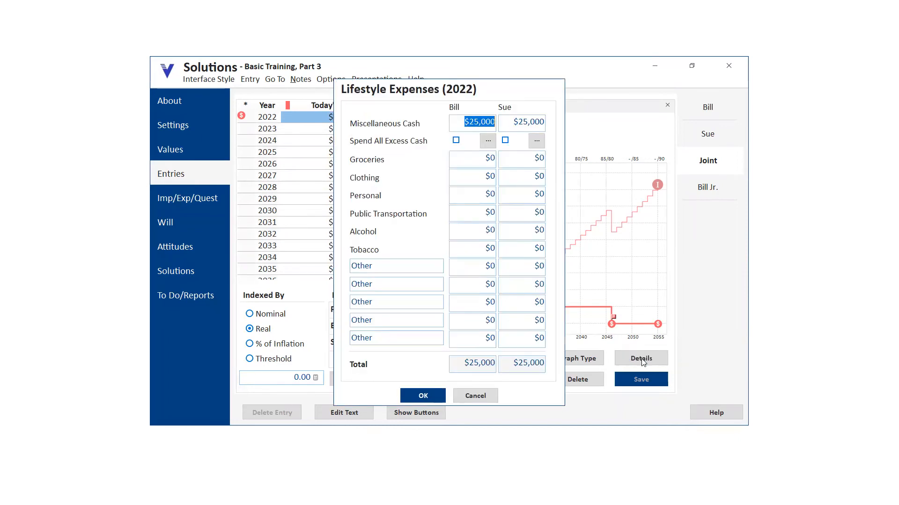
pyautogui.moveTo(470, 165); pyautogui.dragTo(502, 162)
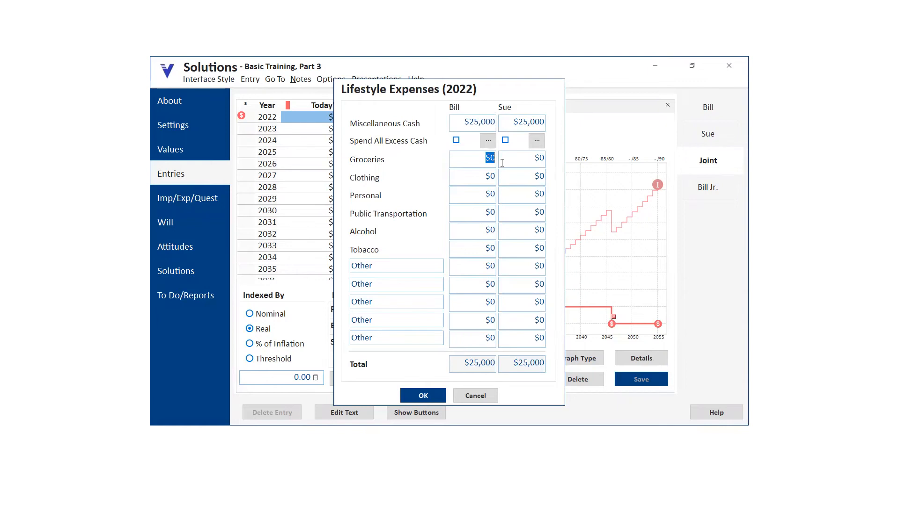
pyautogui.moveTo(502, 162); pyautogui.dragTo(556, 159)
pyautogui.moveTo(485, 230); pyautogui.dragTo(493, 229)
pyautogui.click(494, 229)
pyautogui.click(477, 395)
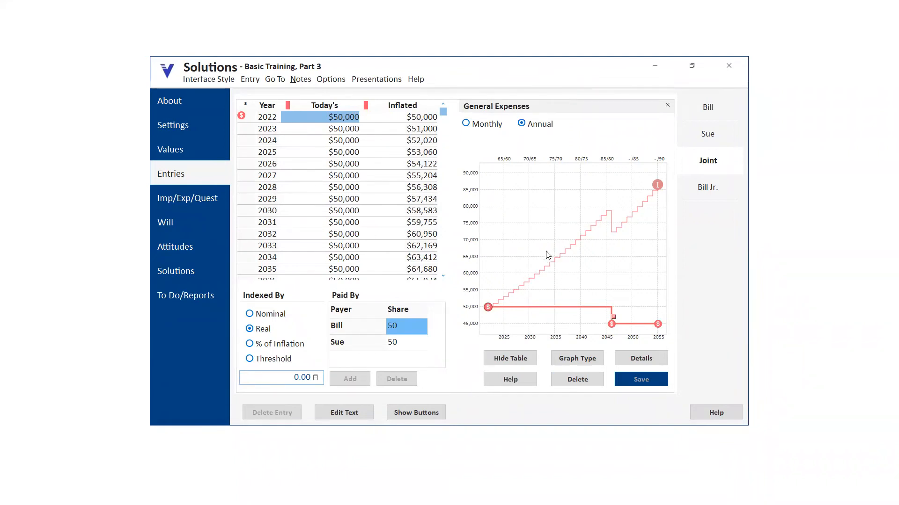
pyautogui.click(513, 359)
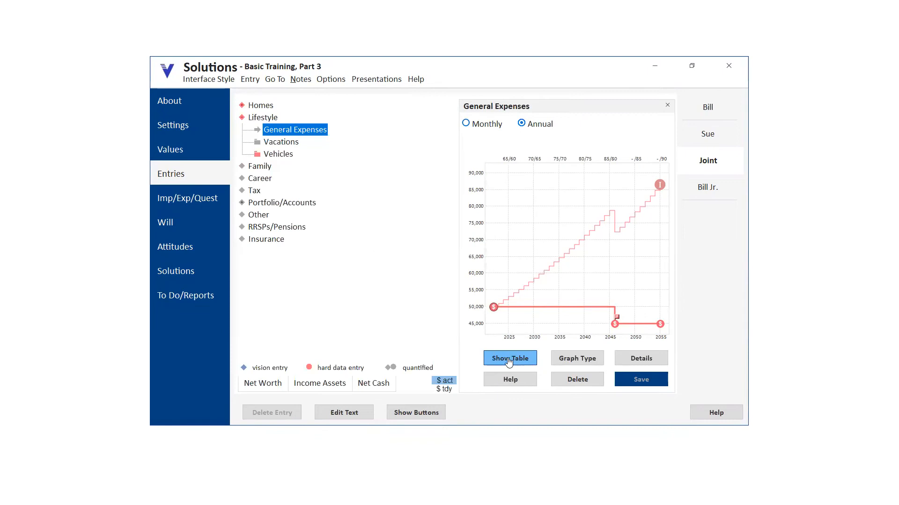
# Open the Buy entry of "Own a car" under the joint Lifestyle > Vehicles entries
pyautogui.click(276, 154)
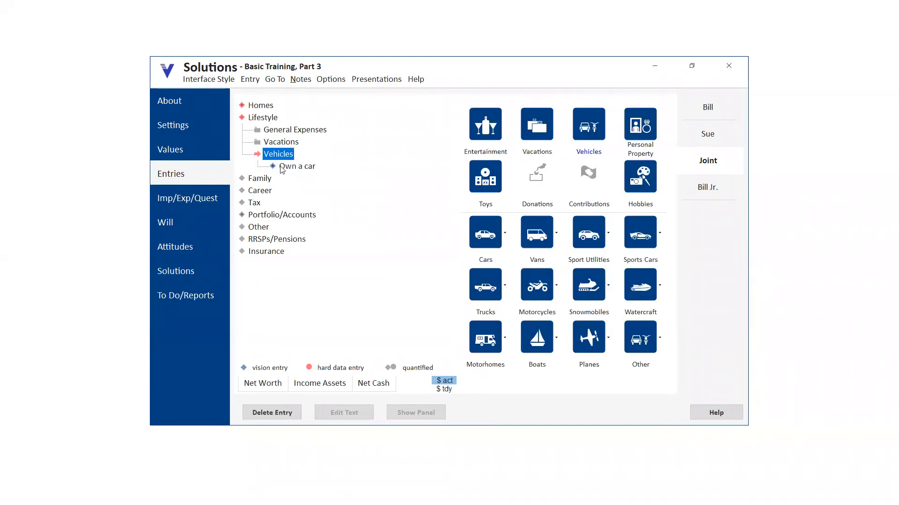
pyautogui.click(283, 168)
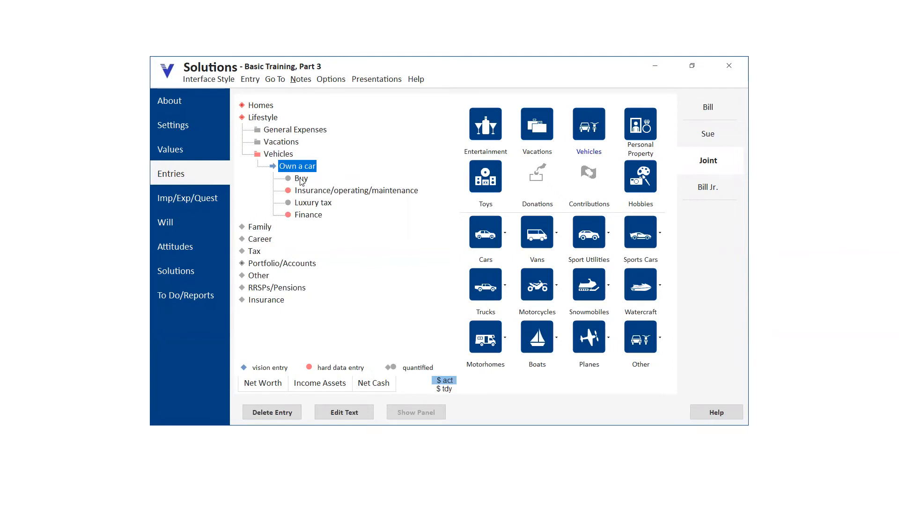
pyautogui.click(300, 179)
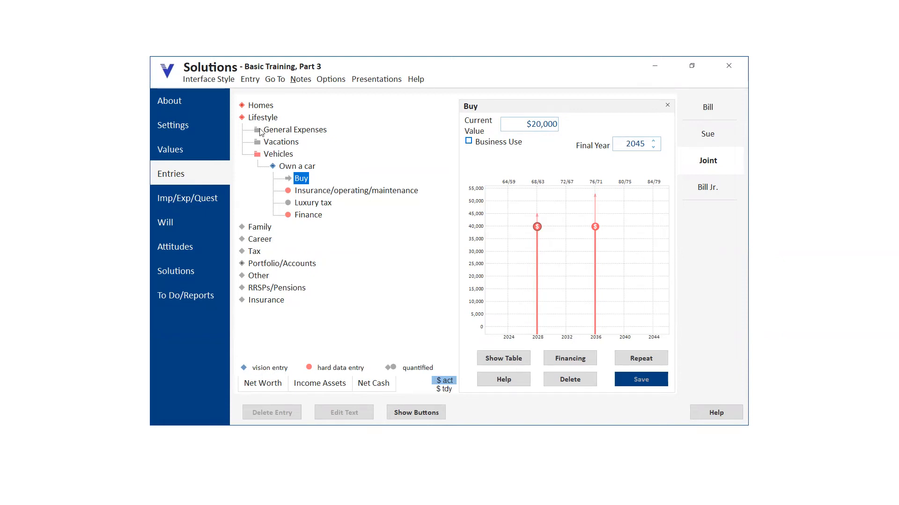
# Add a Sunbelt property named "Sunbelt Home" to the joint Homes entries
pyautogui.click(257, 105)
pyautogui.click(274, 119)
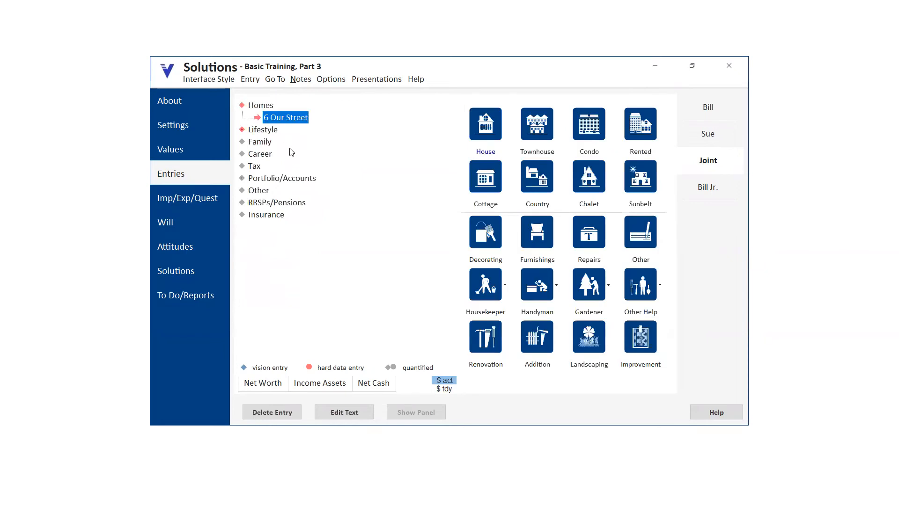
pyautogui.click(292, 121)
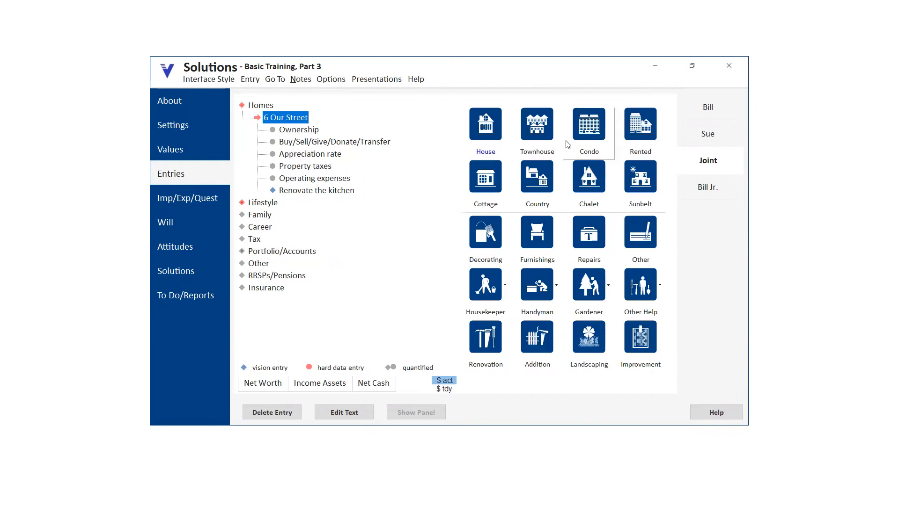
pyautogui.moveTo(628, 184); pyautogui.dragTo(388, 234)
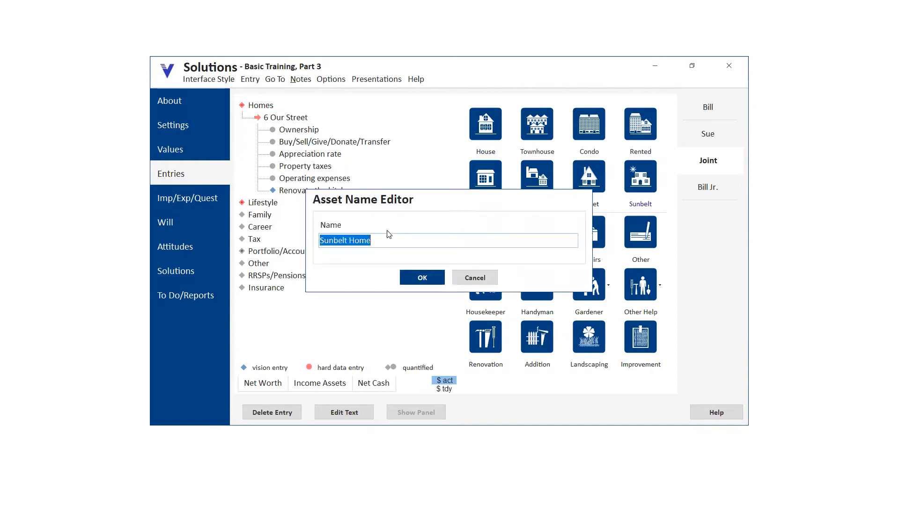
pyautogui.click(422, 278)
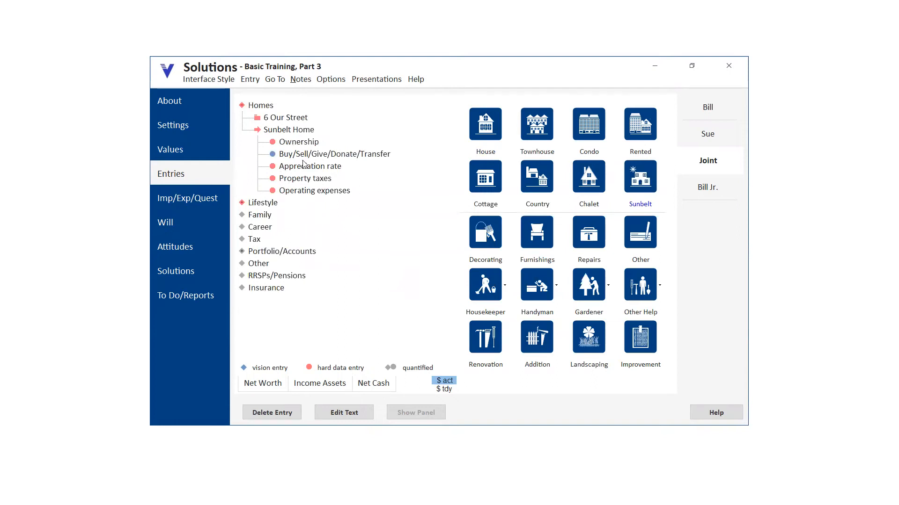
# Examine the Renovate the kitchen entry of the first joint home, and close its panel
pyautogui.click(268, 119)
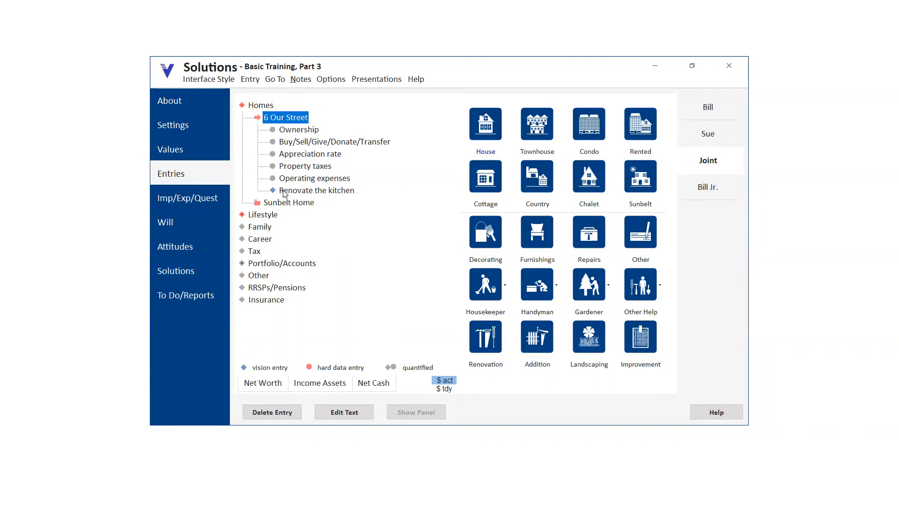
pyautogui.click(317, 192)
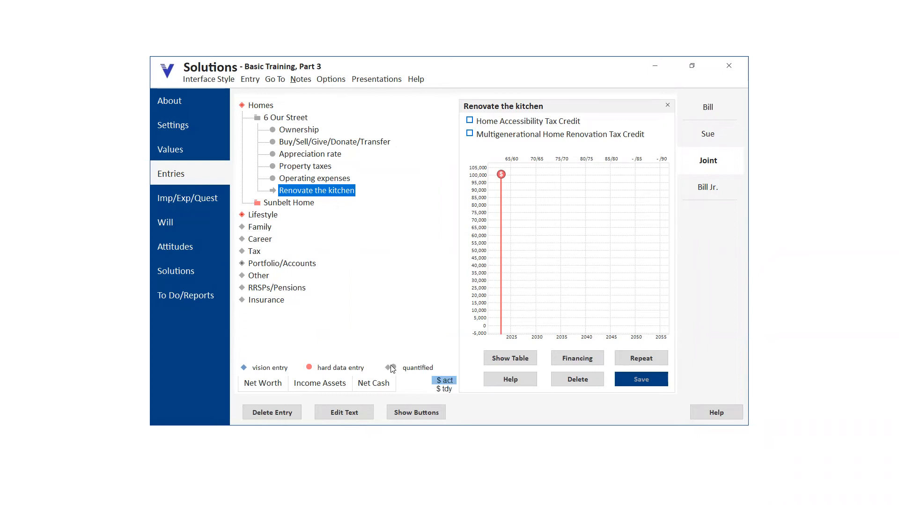
pyautogui.click(667, 105)
# Examine the Beneficiaries settings of the client's existing TFSA under the individual Portfolio/Accounts entries, and close the panel
pyautogui.click(708, 108)
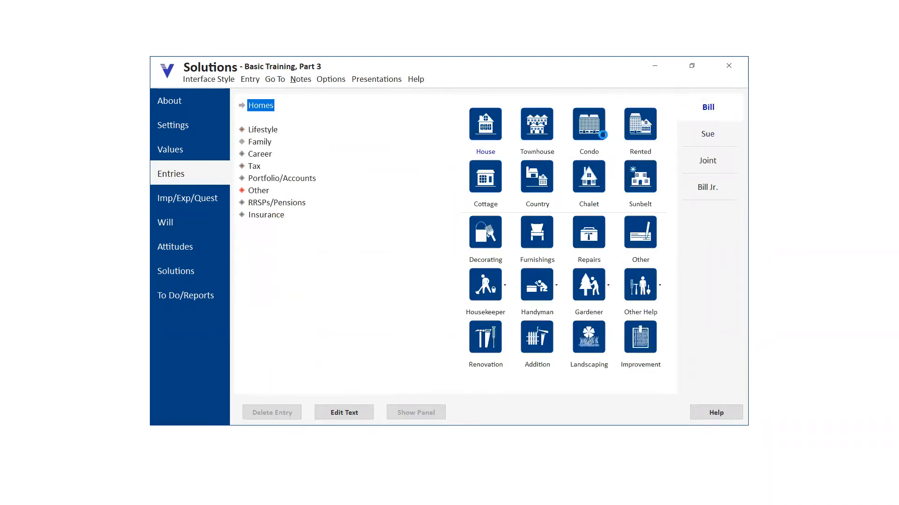
pyautogui.click(258, 179)
pyautogui.click(274, 192)
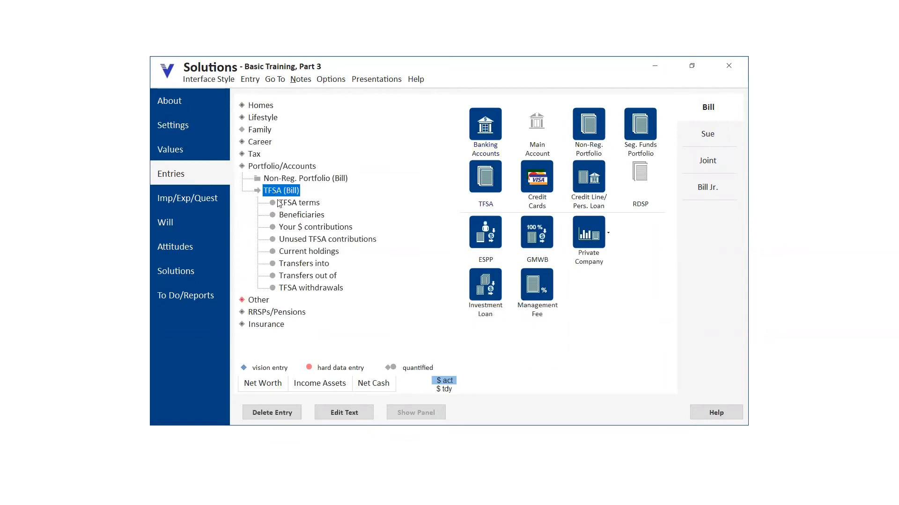
pyautogui.click(291, 216)
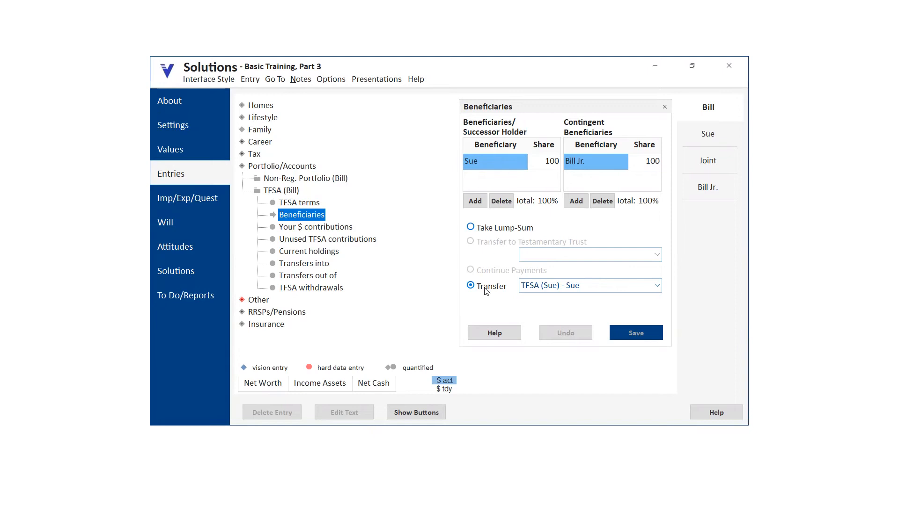
pyautogui.click(664, 109)
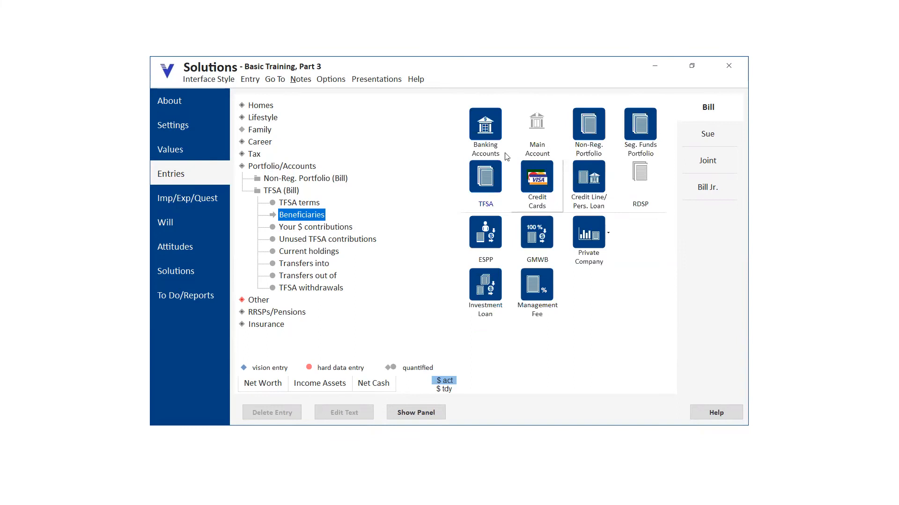
# Add another TFSA named "TFSA 2" to the client's Portfolio/Accounts entries
pyautogui.click(493, 180)
pyautogui.click(375, 237)
pyautogui.doubleClick(373, 239)
pyautogui.press('BackSpace')
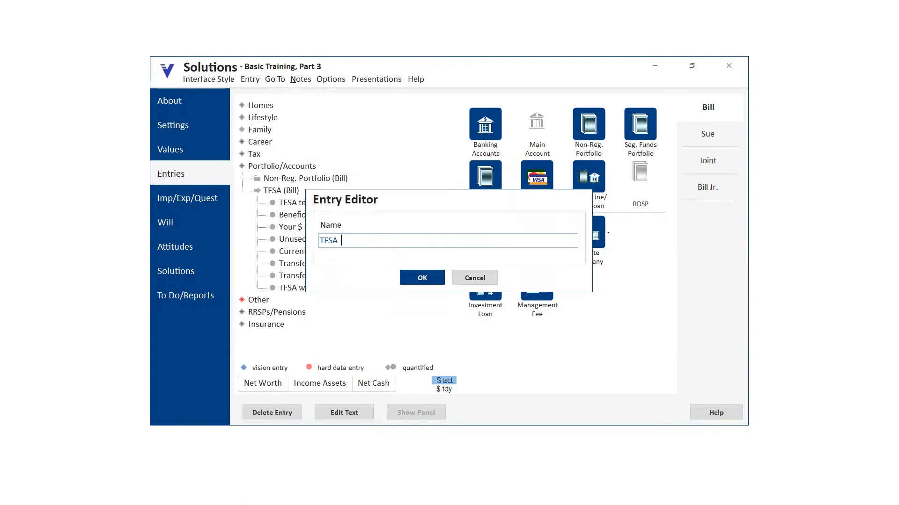
pyautogui.click(414, 278)
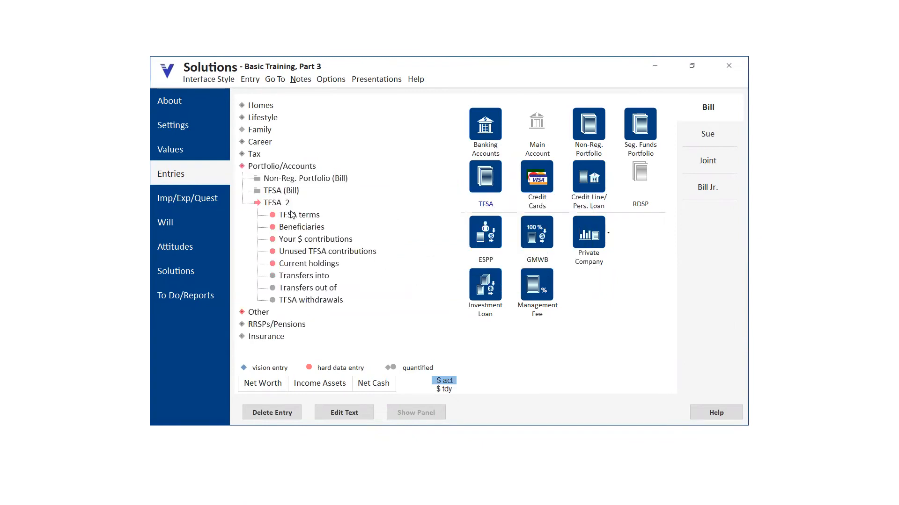
# Set the Beneficiaries option of TFSA 2 to Take Lump-Sum and save it
pyautogui.click(290, 228)
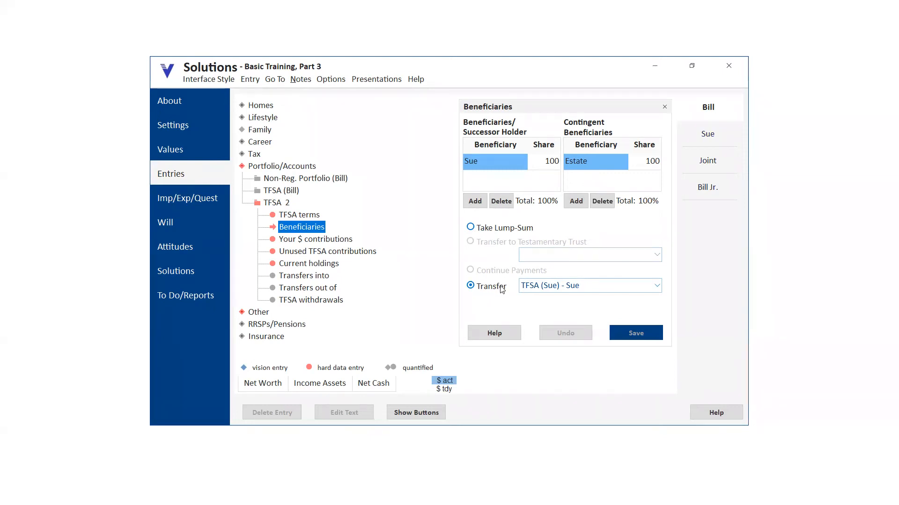
pyautogui.click(471, 228)
pyautogui.click(625, 334)
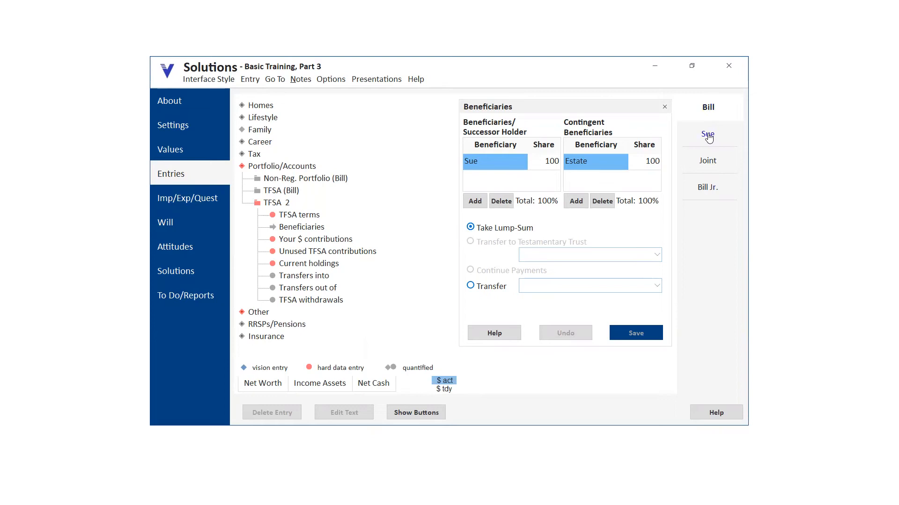
# Set the Beneficiaries option of TFSA 2 to Transfer into the spouse's TFSA, and save the change while moving to the Other entries
pyautogui.click(306, 233)
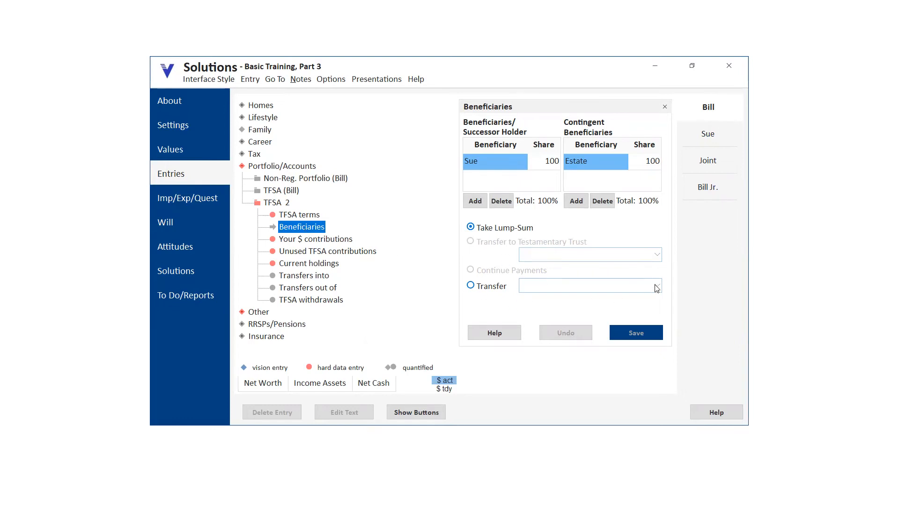
pyautogui.click(470, 286)
pyautogui.click(657, 286)
pyautogui.click(554, 298)
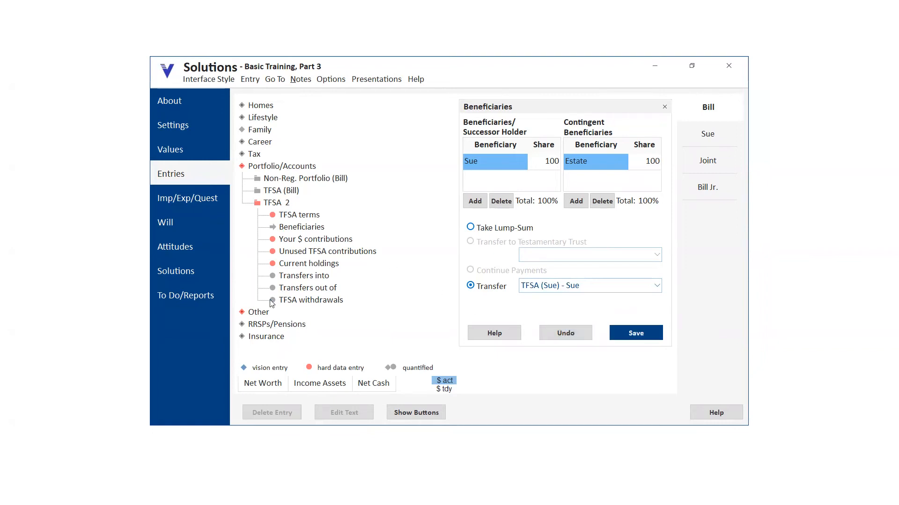
pyautogui.click(260, 315)
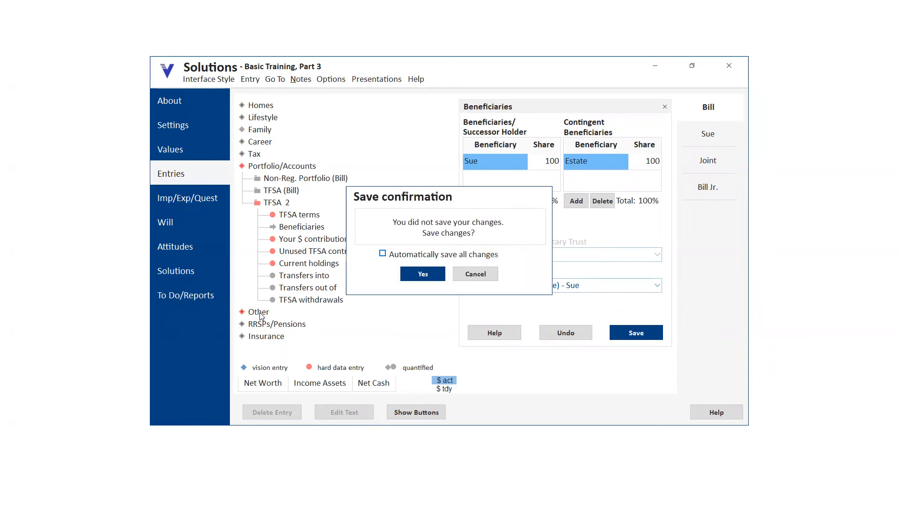
pyautogui.click(425, 279)
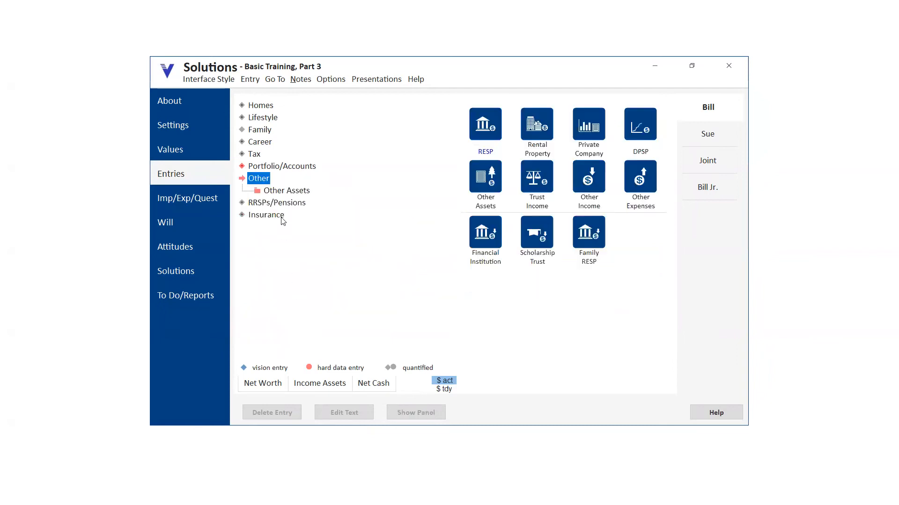
# View the Your $ contributions and Unused RRSP contributions entries of the client's RRSP under RRSPs/Pensions
pyautogui.click(267, 204)
pyautogui.click(271, 205)
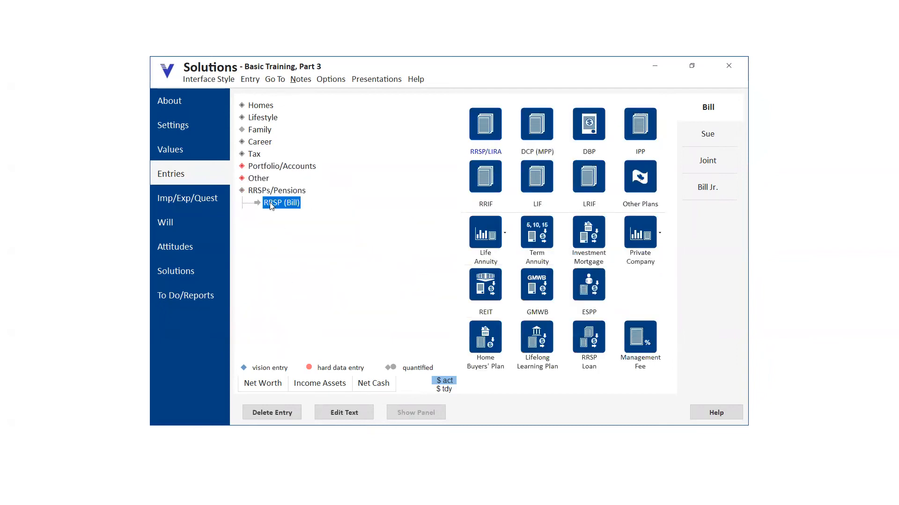
pyautogui.click(283, 241)
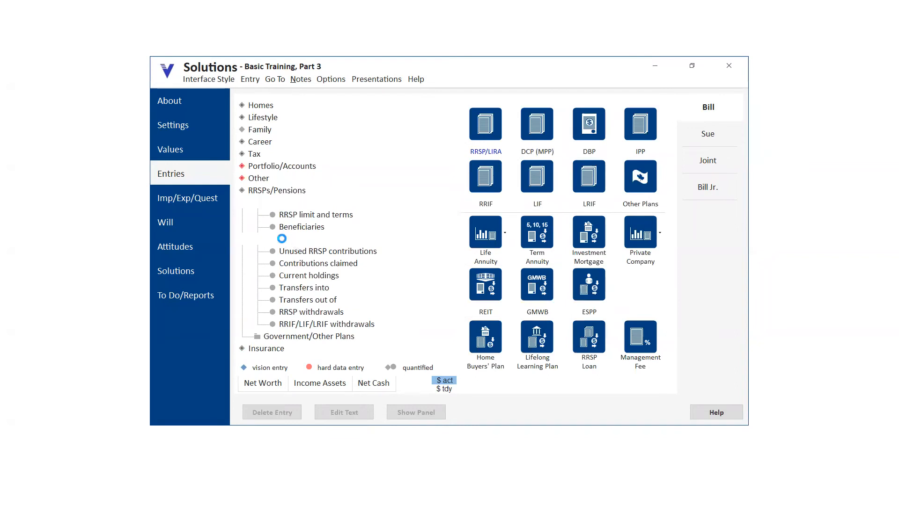
pyautogui.click(308, 253)
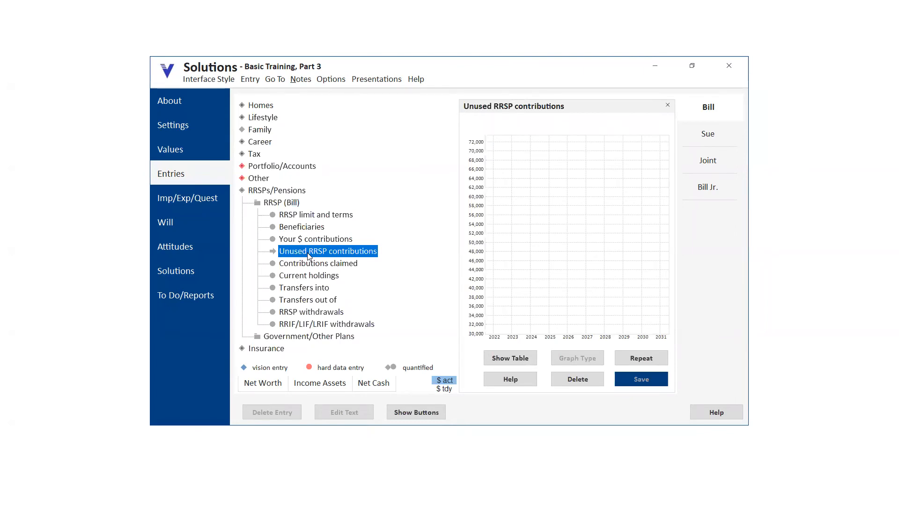
# Set the client's Unused RRSP Deduction Limit to $50,000 in RRSP limit and terms, save it, and return to the Details
pyautogui.click(318, 212)
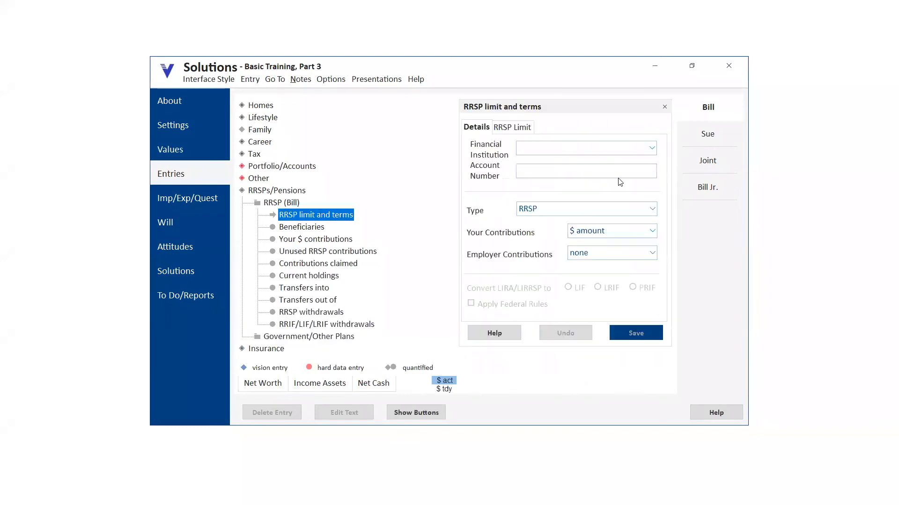
pyautogui.click(520, 128)
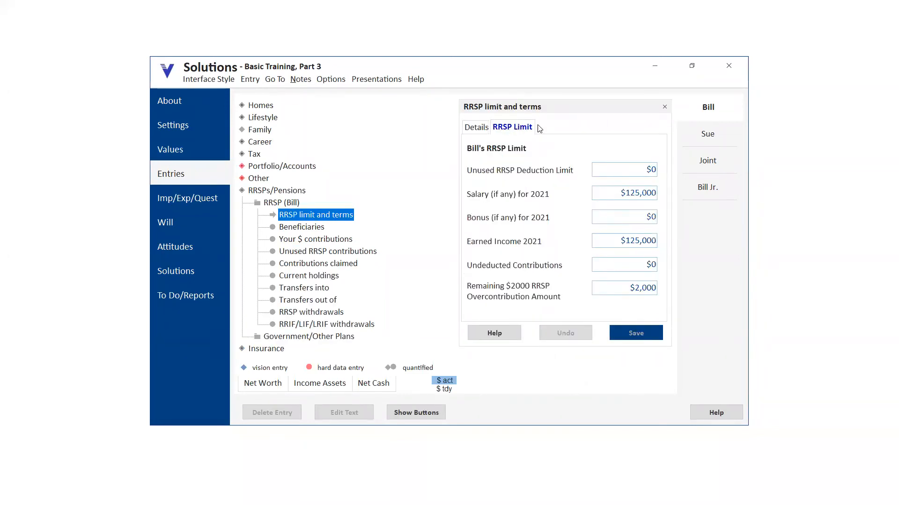
pyautogui.click(605, 170)
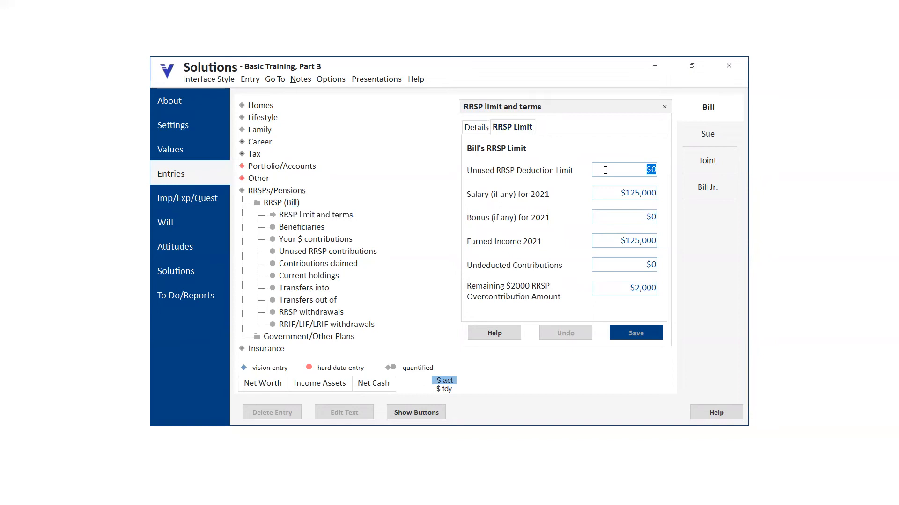
pyautogui.write('50000')
pyautogui.click(641, 329)
pyautogui.click(470, 128)
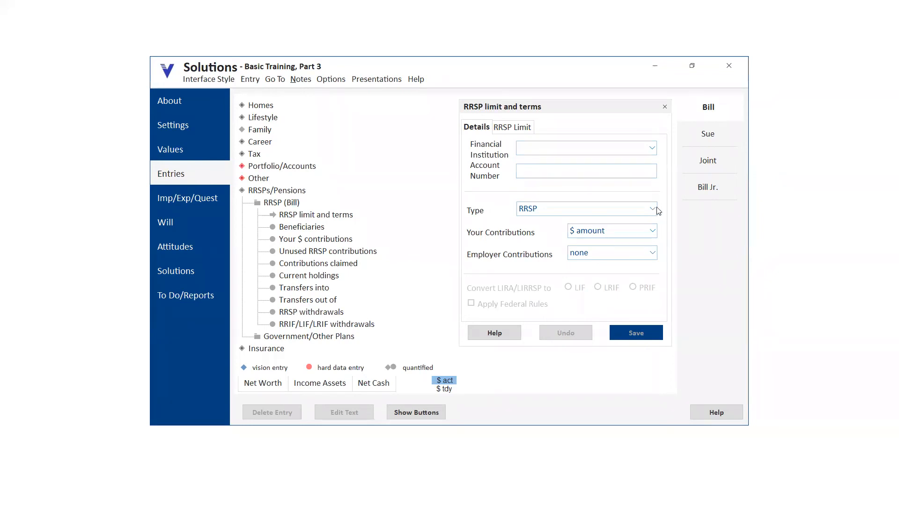
# Change the spouse's RRSP type to Spousal RRSP with Spousal Contributions as $ amount, and save
pyautogui.click(709, 134)
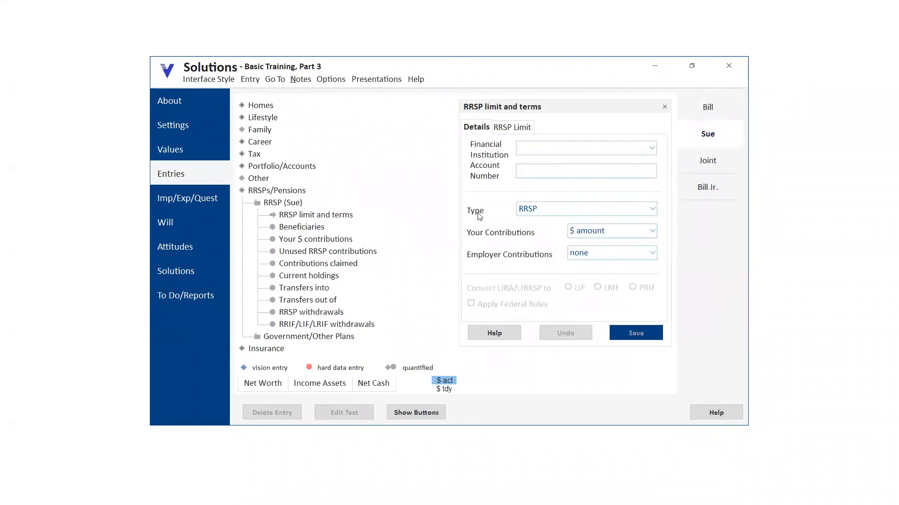
pyautogui.click(652, 211)
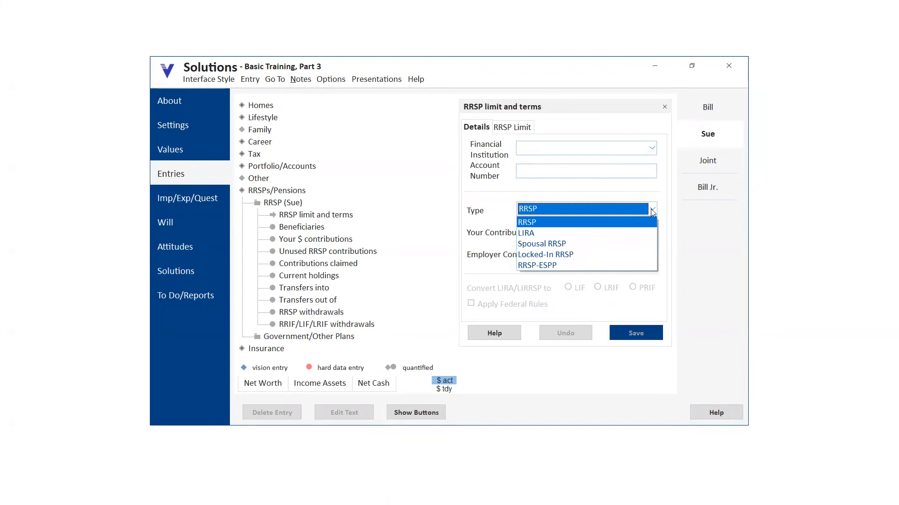
pyautogui.click(543, 243)
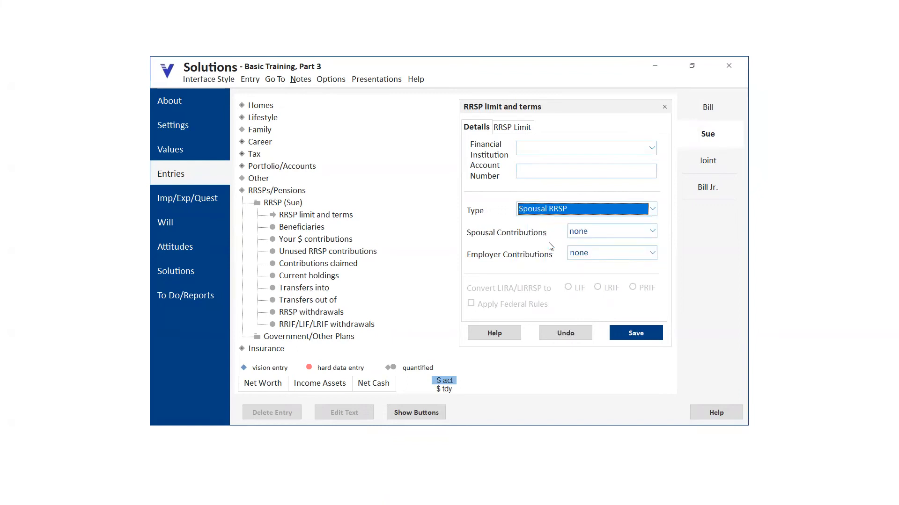
pyautogui.click(652, 231)
pyautogui.click(599, 276)
pyautogui.click(633, 334)
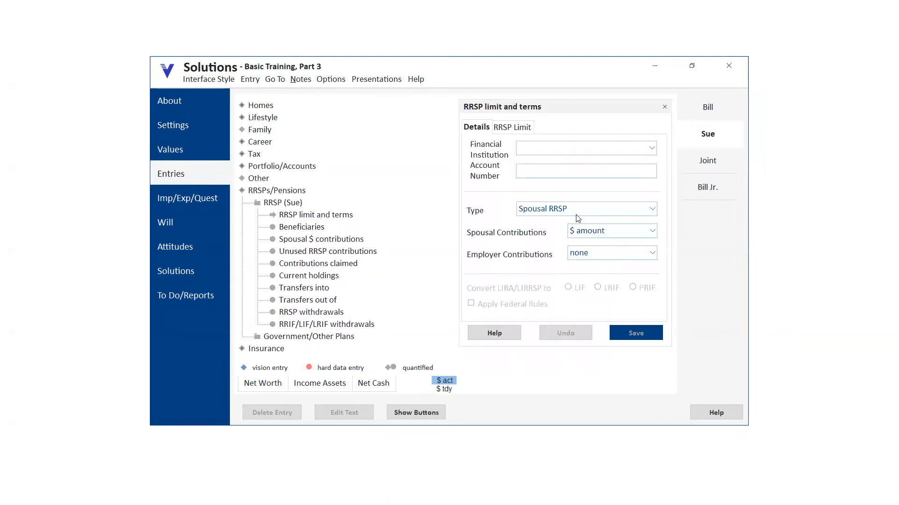
# Check the Spousal $ contributions schedule and the available plan types in the spouse's RRSP limit and terms
pyautogui.click(324, 240)
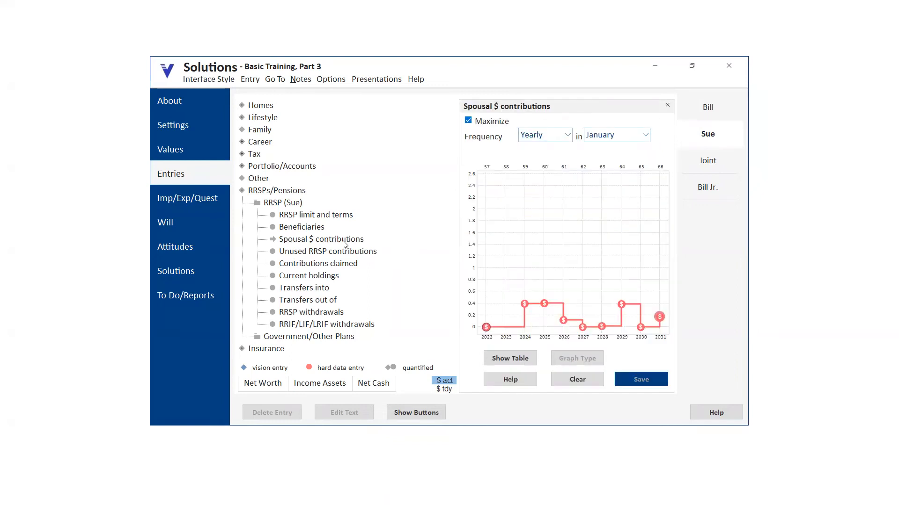
pyautogui.click(319, 218)
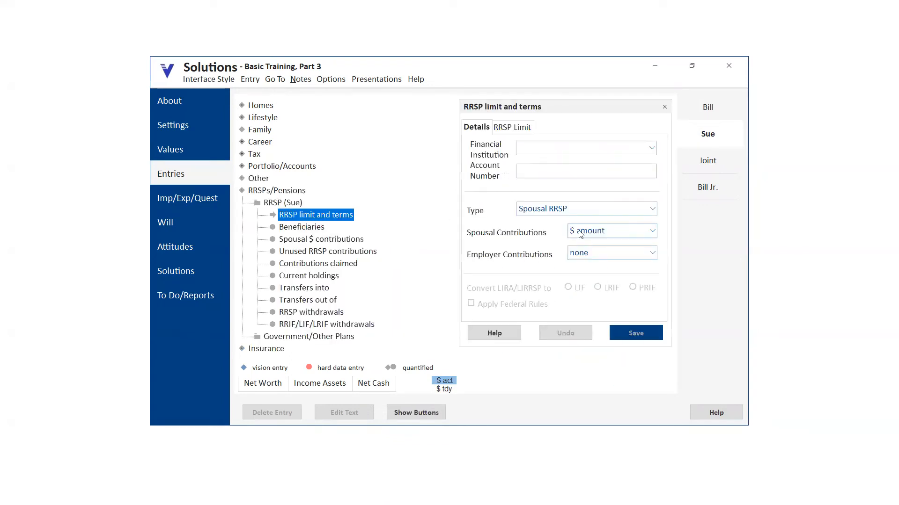
pyautogui.click(604, 211)
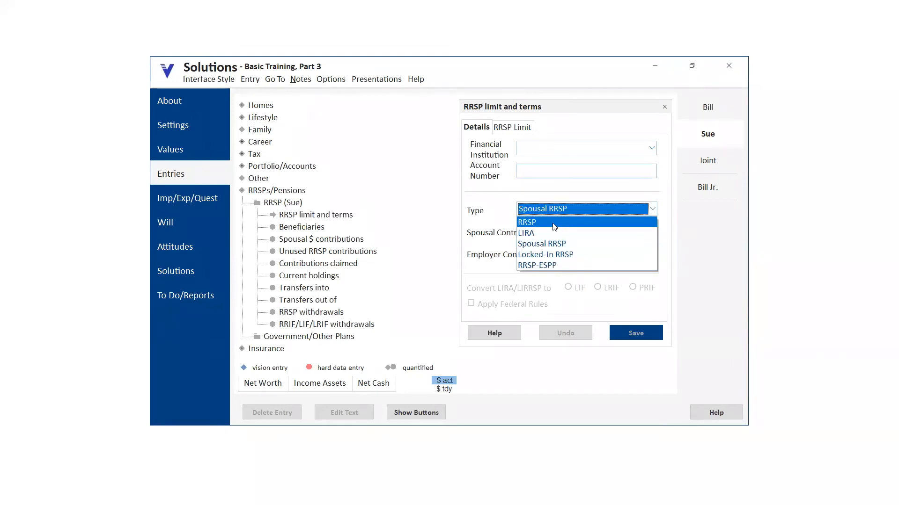
pyautogui.click(699, 271)
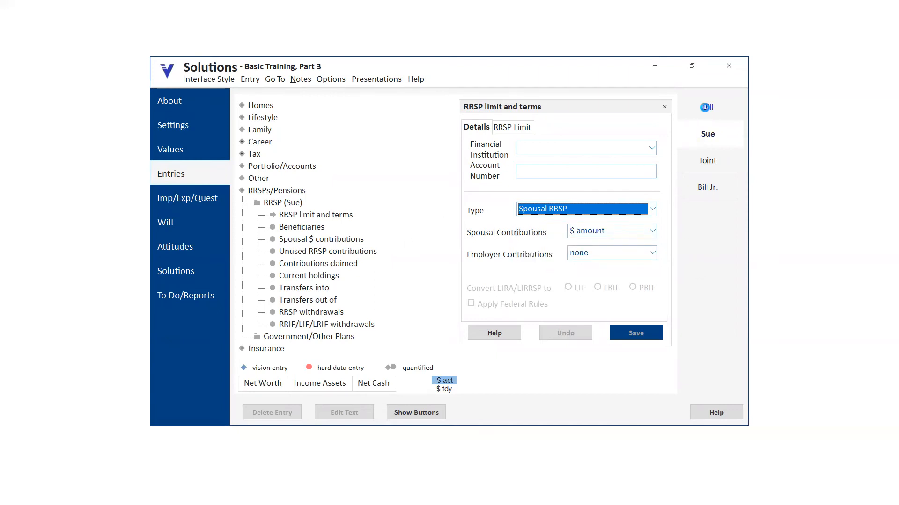
# Turn off Maximize in the client's RRSP Your $ contributions, save, and lower the 2022 contribution to about $9,900
pyautogui.click(705, 107)
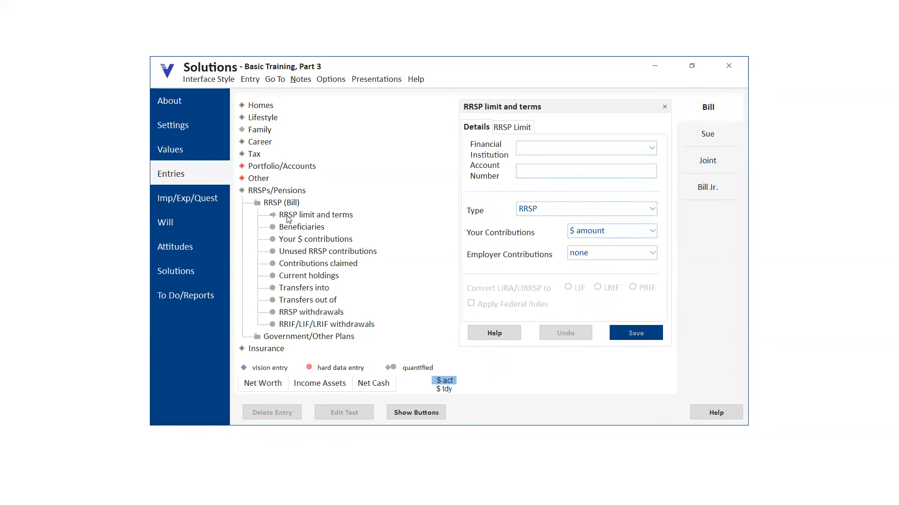
pyautogui.click(298, 237)
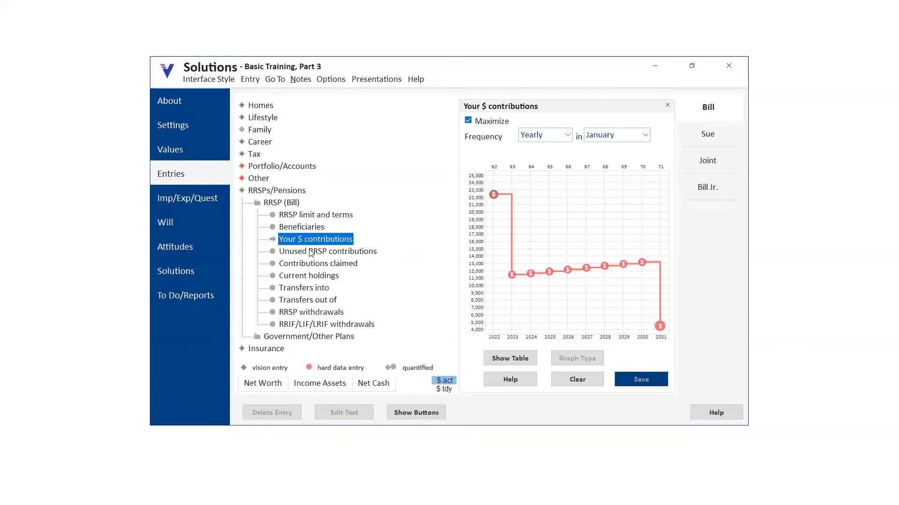
pyautogui.click(308, 251)
pyautogui.click(313, 238)
pyautogui.moveTo(506, 277)
pyautogui.click(468, 121)
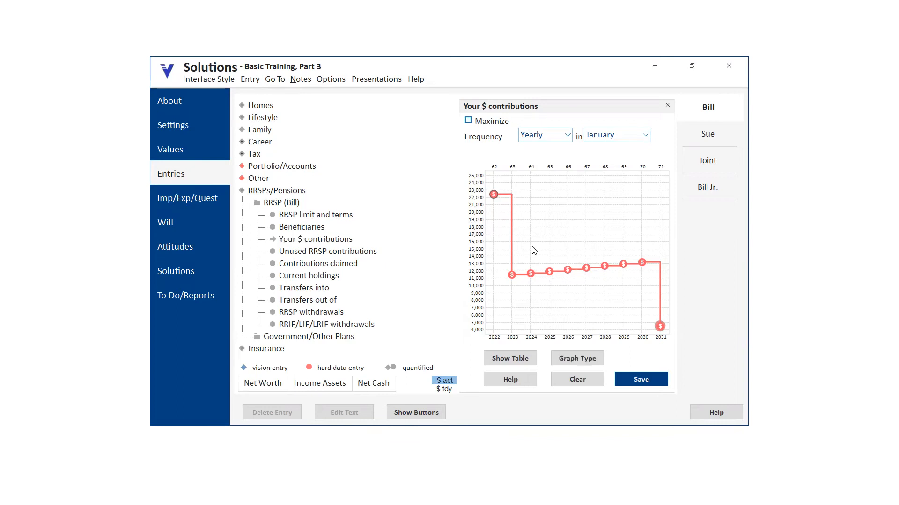
pyautogui.click(634, 383)
pyautogui.moveTo(494, 198)
pyautogui.moveTo(494, 199); pyautogui.dragTo(486, 291)
# Remove the 2023 through 2027 points from the contributions graph, save it, and open the Unused RRSP contributions entry
pyautogui.moveTo(512, 221)
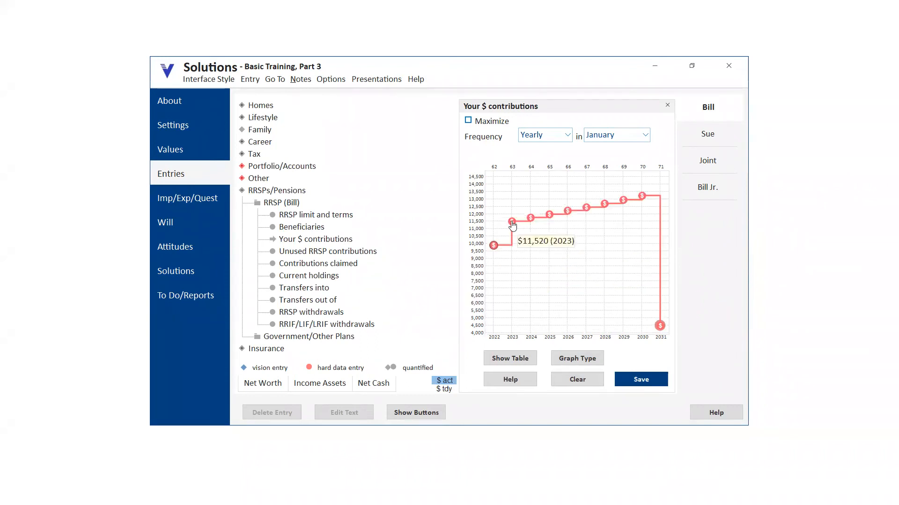
pyautogui.rightClick(513, 222)
pyautogui.rightClick(530, 218)
pyautogui.rightClick(549, 214)
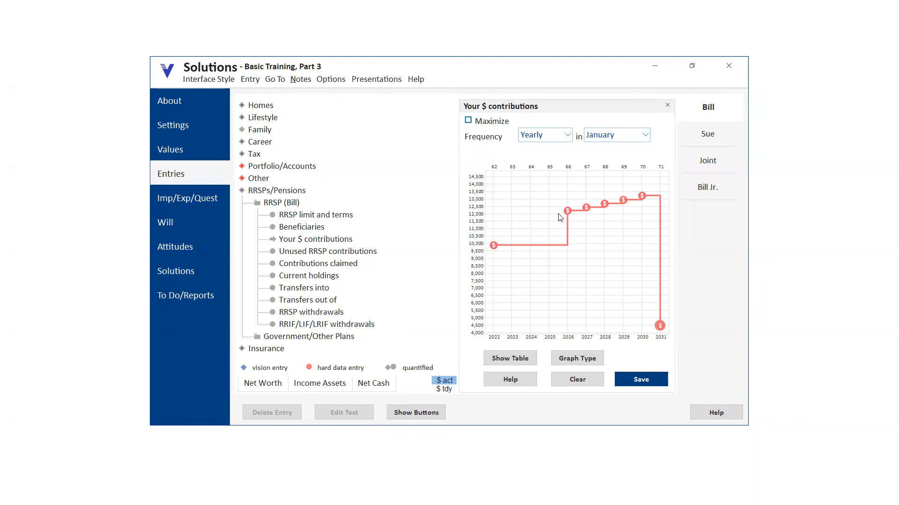
pyautogui.rightClick(567, 212)
pyautogui.rightClick(586, 208)
pyautogui.moveTo(604, 208)
pyautogui.click(648, 382)
pyautogui.click(332, 256)
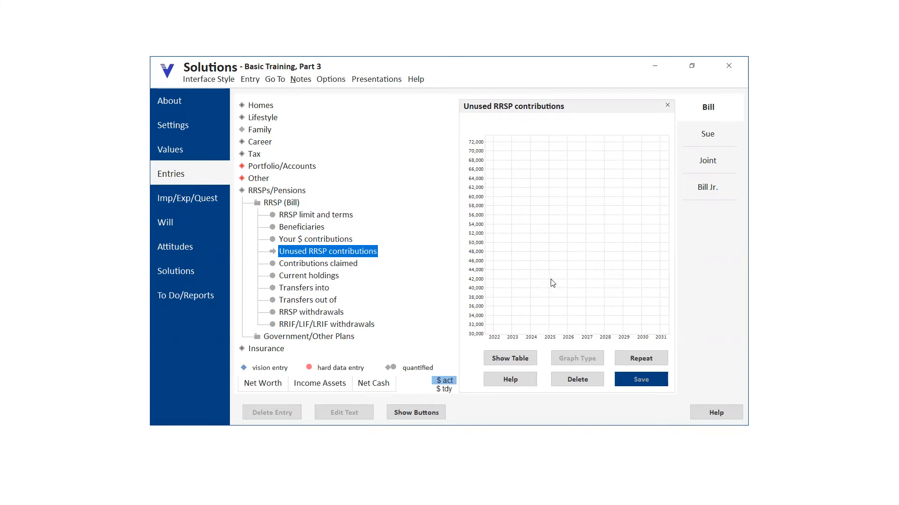
# Add an Unused RRSP contributions amount of about $50,000 in 2025, save it, and close the graph
pyautogui.click(550, 247)
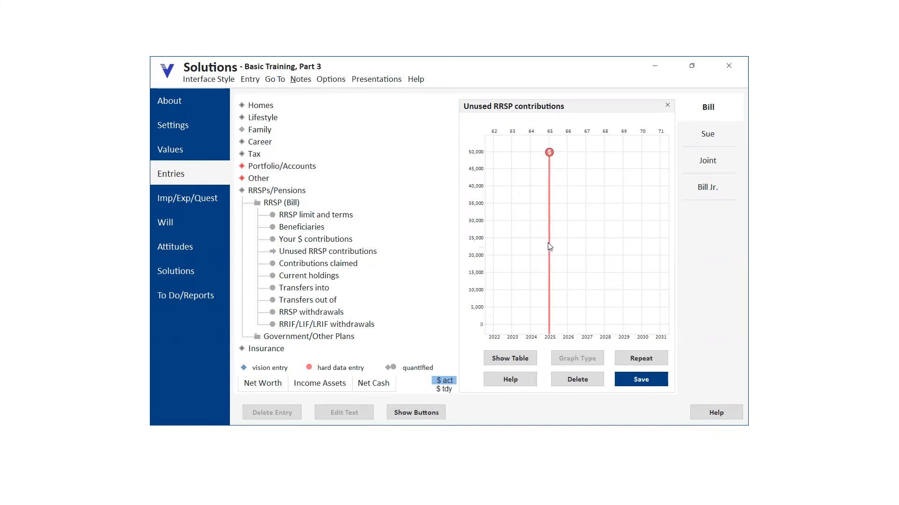
pyautogui.click(646, 385)
pyautogui.click(667, 106)
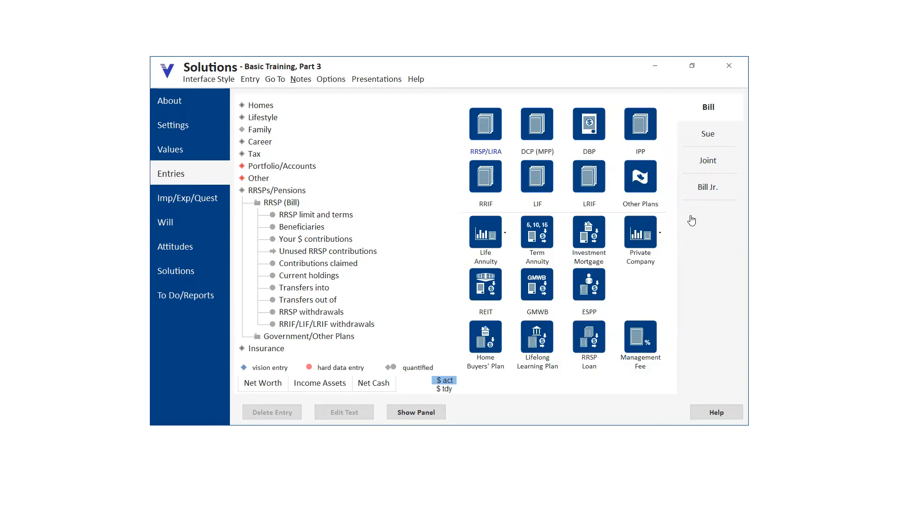
# Switch to the Joint entries and delete the Sunbelt home from Homes
pyautogui.click(700, 170)
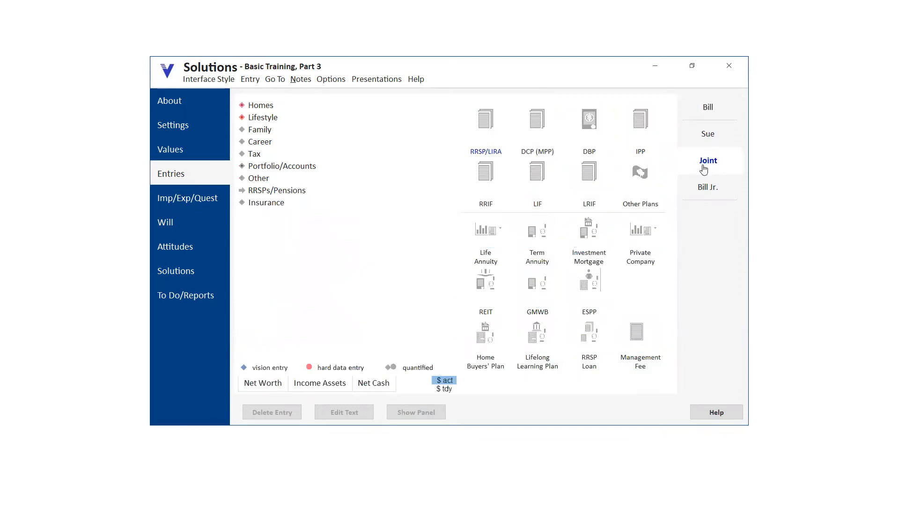
pyautogui.click(269, 109)
pyautogui.click(288, 131)
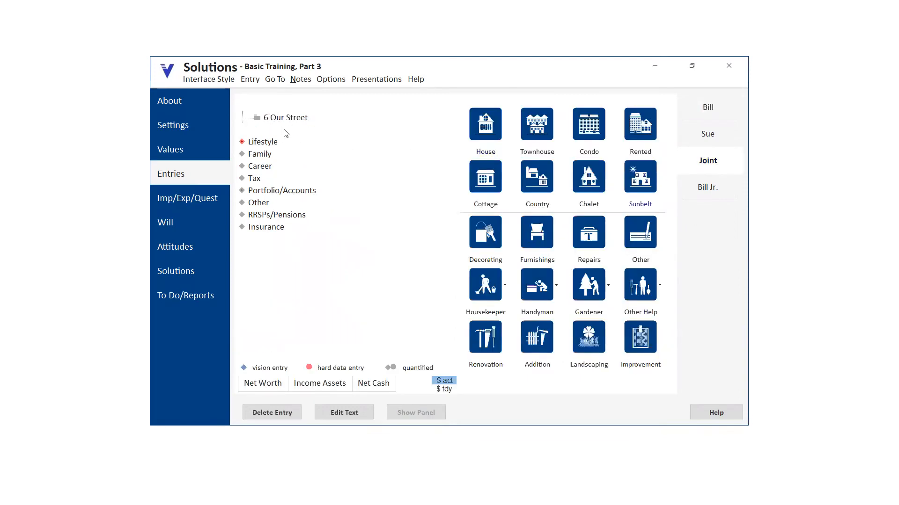
pyautogui.click(277, 414)
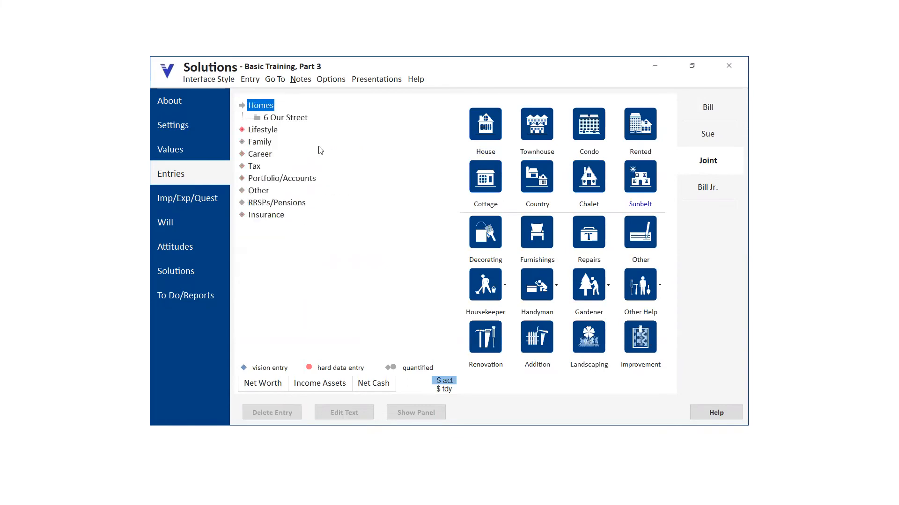
# Open Renovate the kitchen under the joint house, and check its name editor and entry options without changing anything
pyautogui.click(297, 120)
pyautogui.click(303, 192)
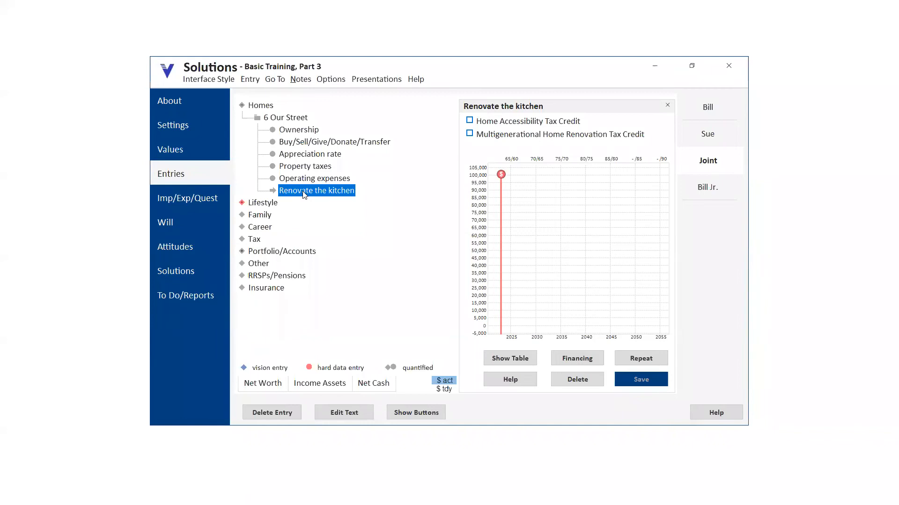
pyautogui.rightClick(305, 193)
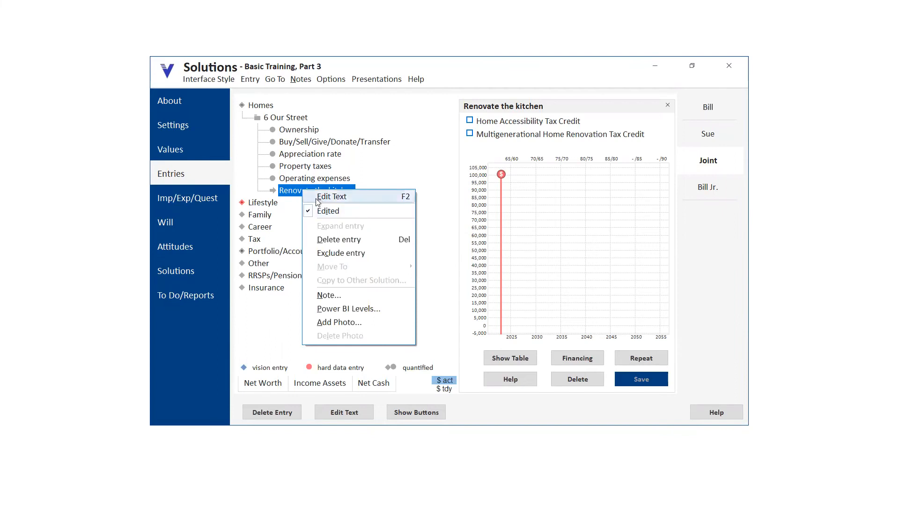
pyautogui.click(318, 202)
pyautogui.doubleClick(368, 241)
pyautogui.click(370, 240)
pyautogui.moveTo(369, 240); pyautogui.dragTo(395, 240)
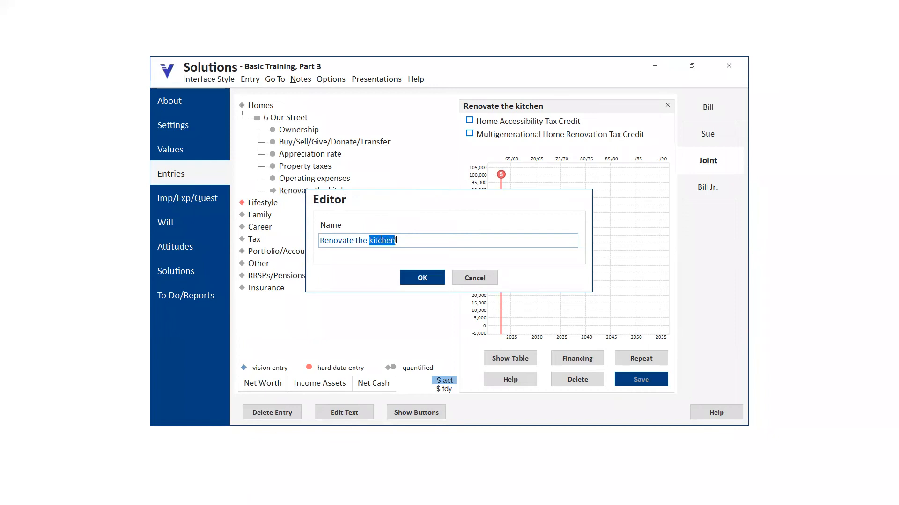
pyautogui.click(475, 279)
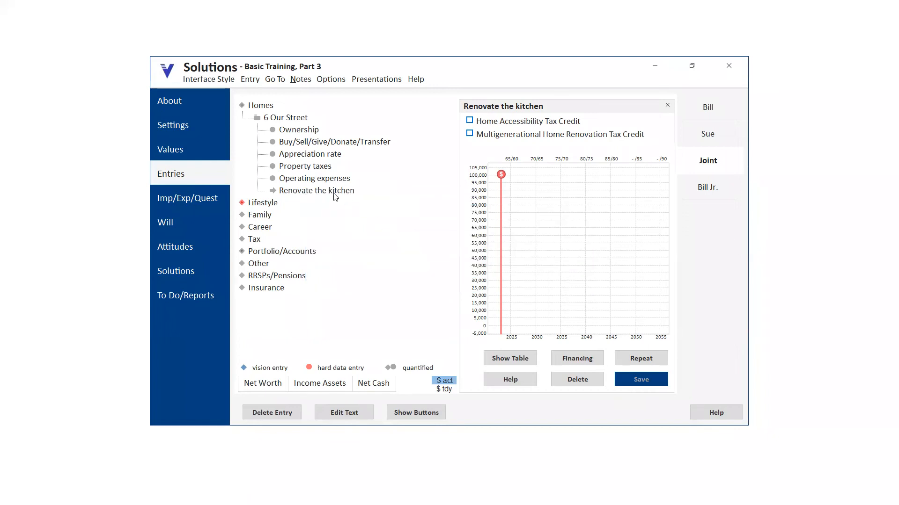
pyautogui.rightClick(322, 192)
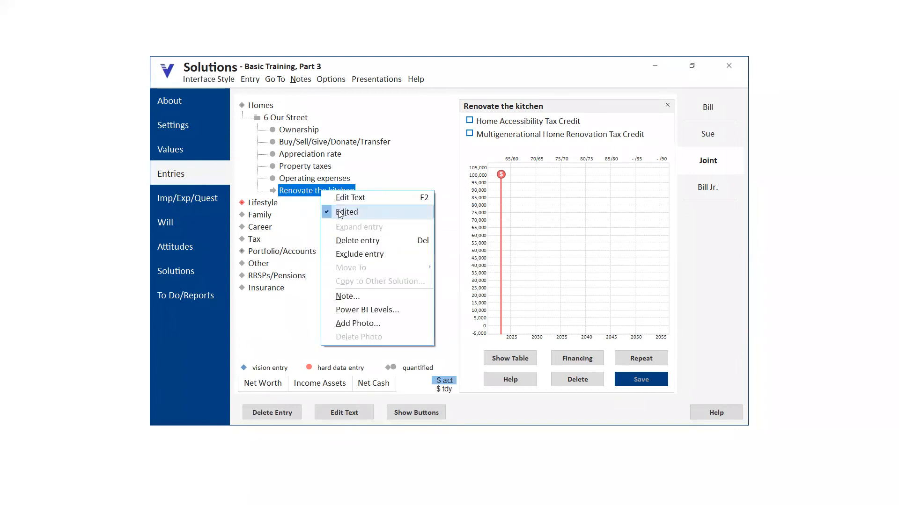
pyautogui.click(306, 219)
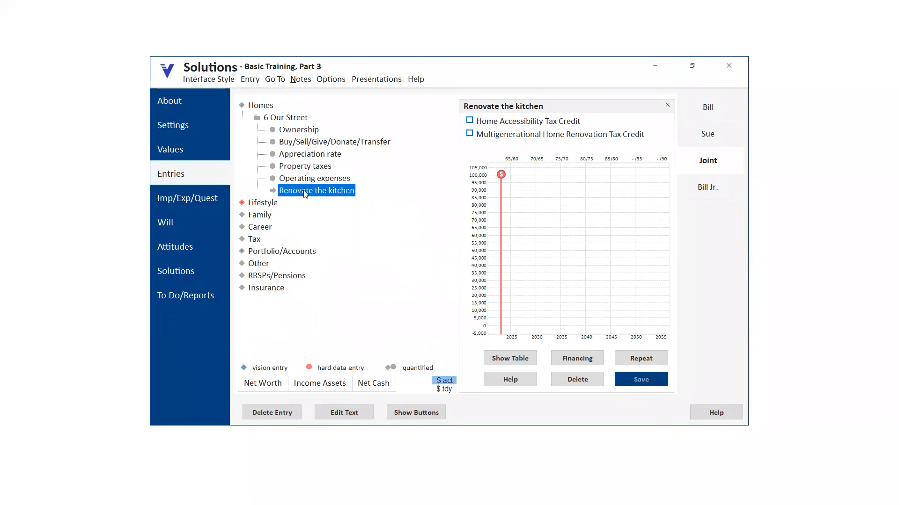
# Delete the Renovate the kitchen entry and add a new Renovation entry named Renovate to the house
pyautogui.click(273, 413)
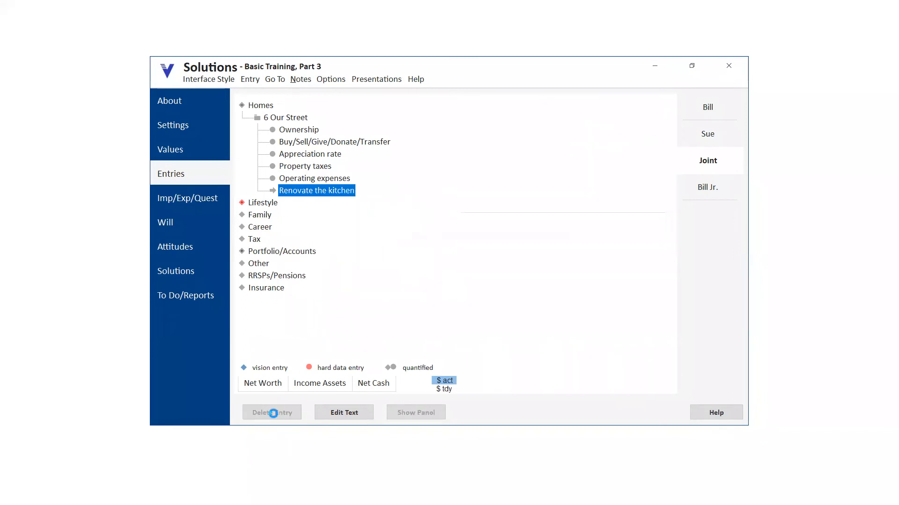
pyautogui.click(474, 339)
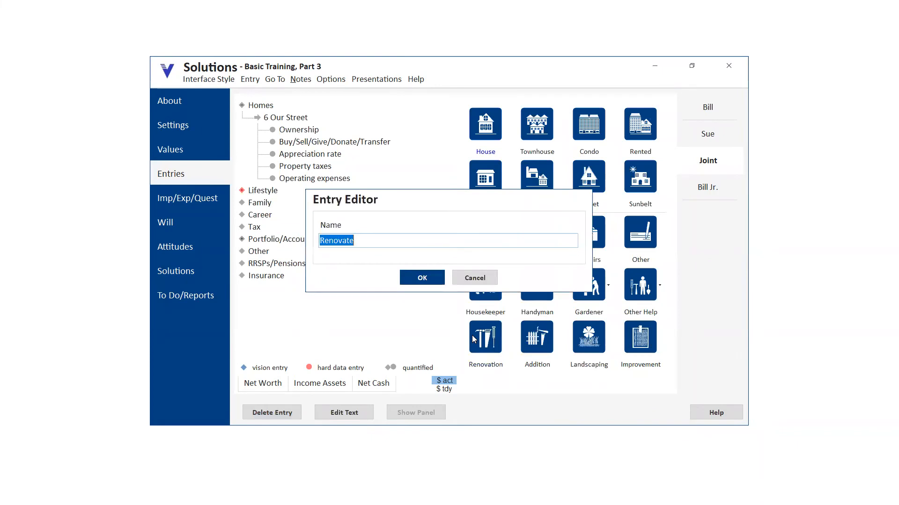
pyautogui.click(422, 279)
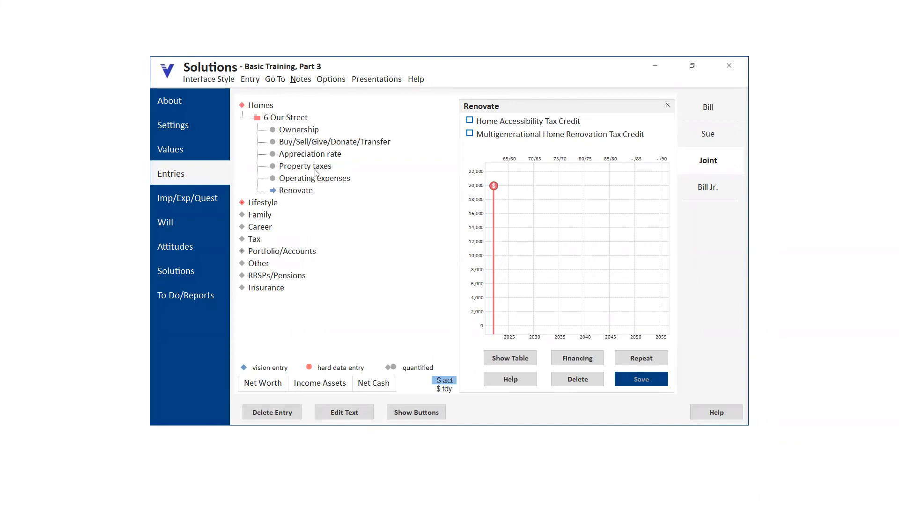
# Examine the house's Ownership settings and check whether the entry is marked as Edited
pyautogui.click(294, 131)
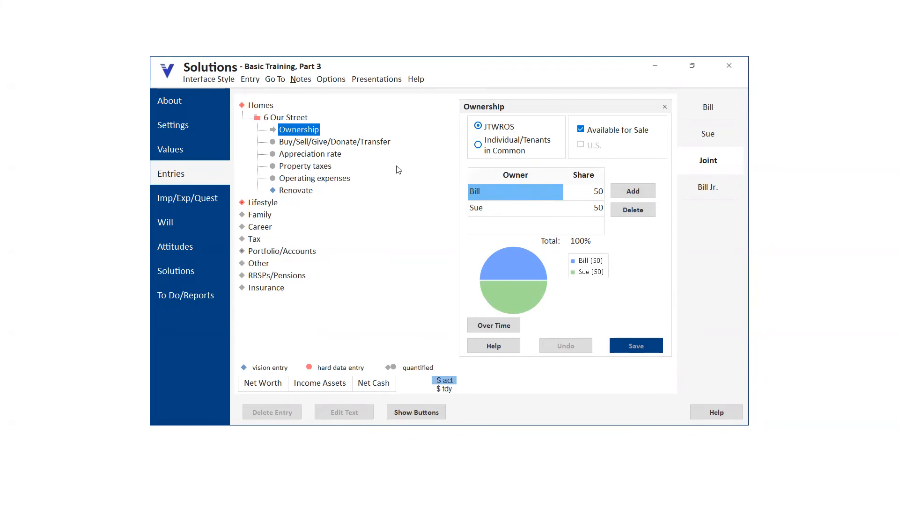
pyautogui.rightClick(286, 131)
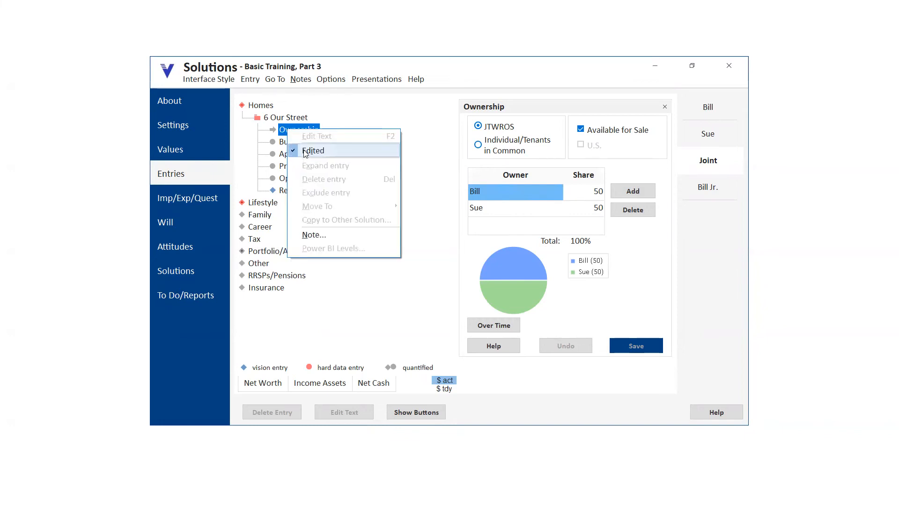
pyautogui.click(354, 114)
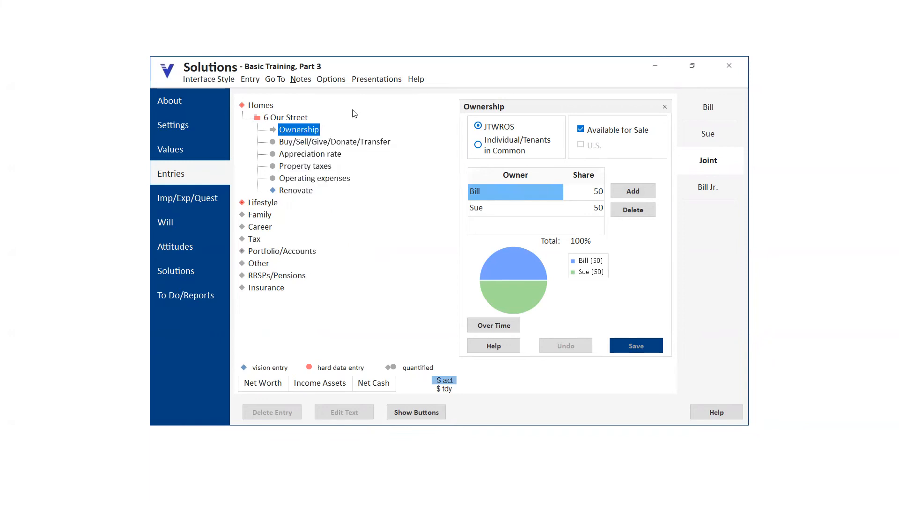
# Close the Ownership details and add a Sunbelt home with the default name to the joint Homes
pyautogui.click(664, 107)
pyautogui.moveTo(629, 179); pyautogui.dragTo(411, 195)
pyautogui.click(423, 277)
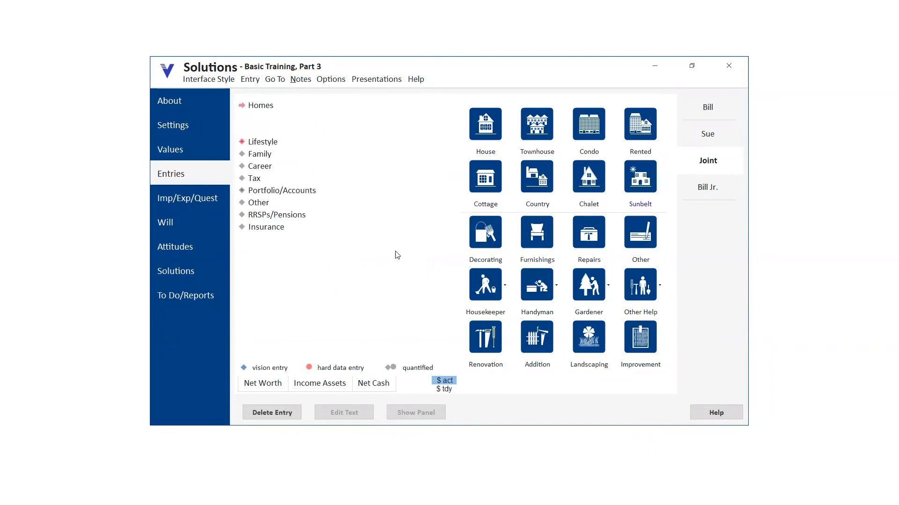
# Open the Sunbelt Home's Ownership entry and mark it as Edited
pyautogui.click(295, 143)
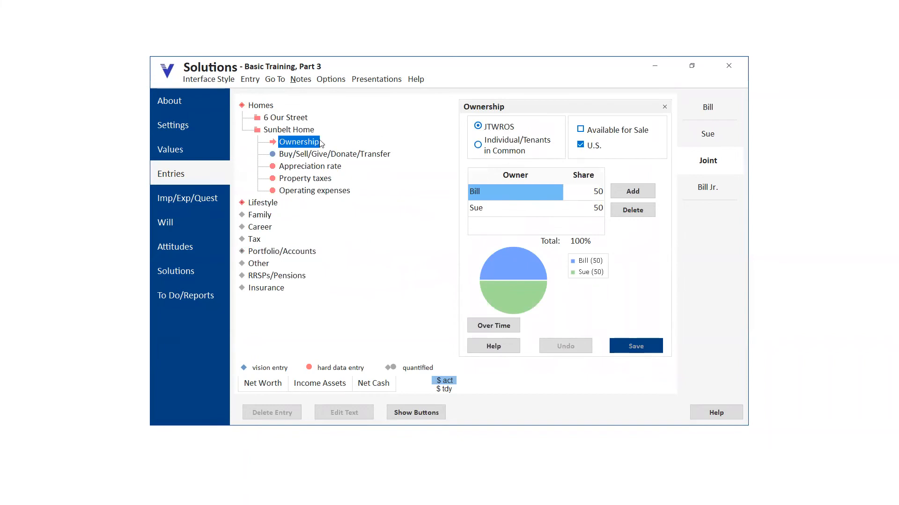
pyautogui.rightClick(296, 141)
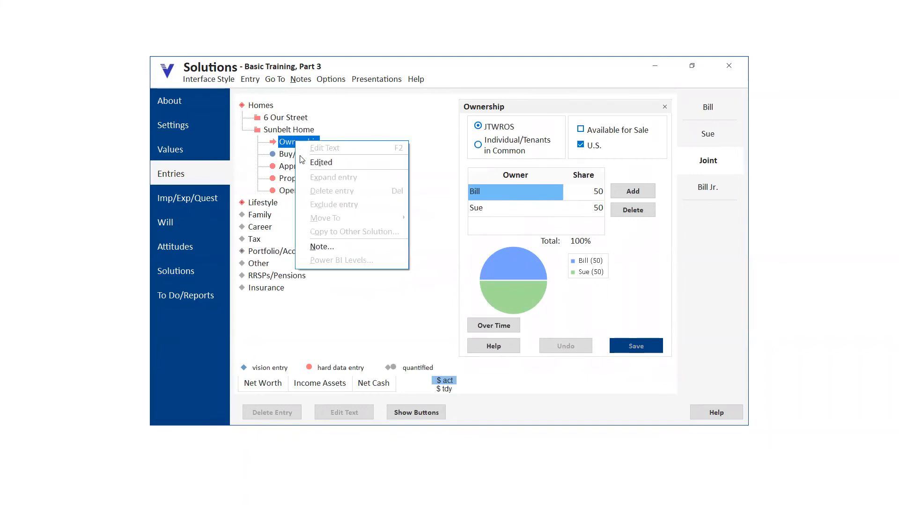
pyautogui.click(309, 163)
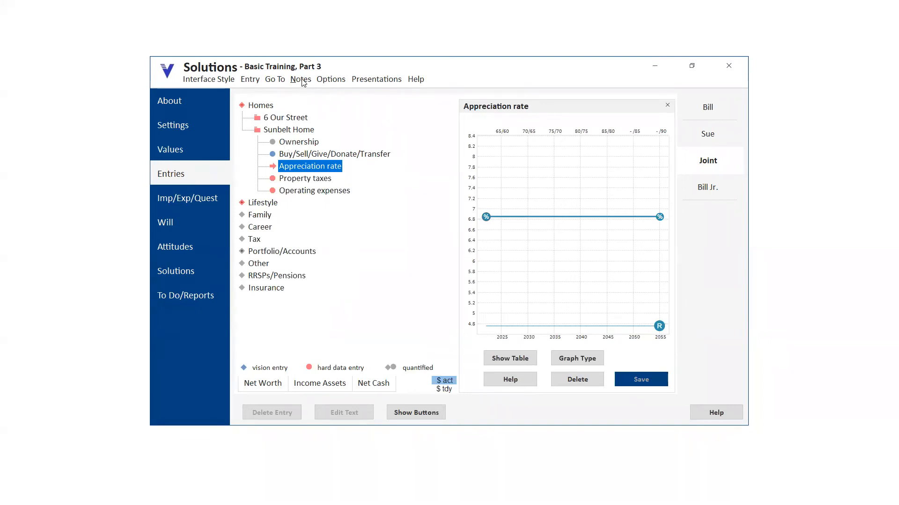
# Remove the Edited mark from the Sunbelt Home's Ownership entry and reopen its details
pyautogui.rightClick(300, 147)
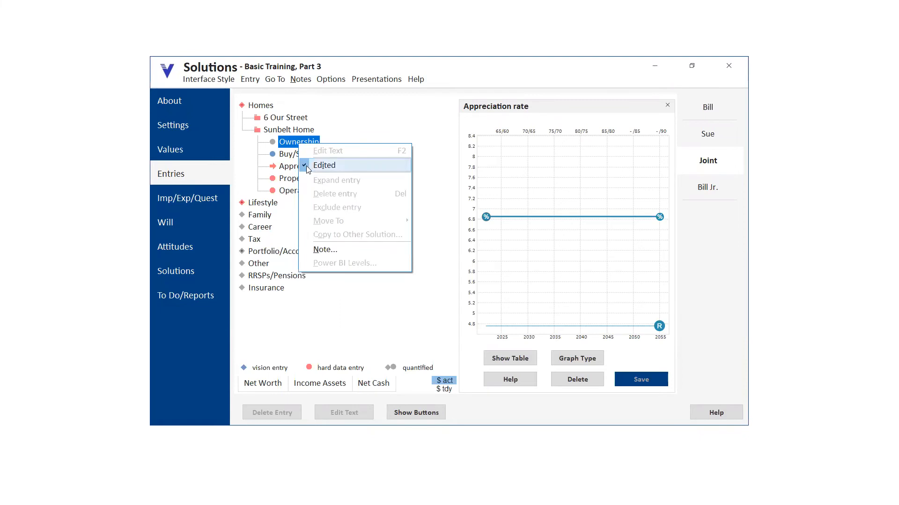
pyautogui.click(306, 165)
pyautogui.click(294, 143)
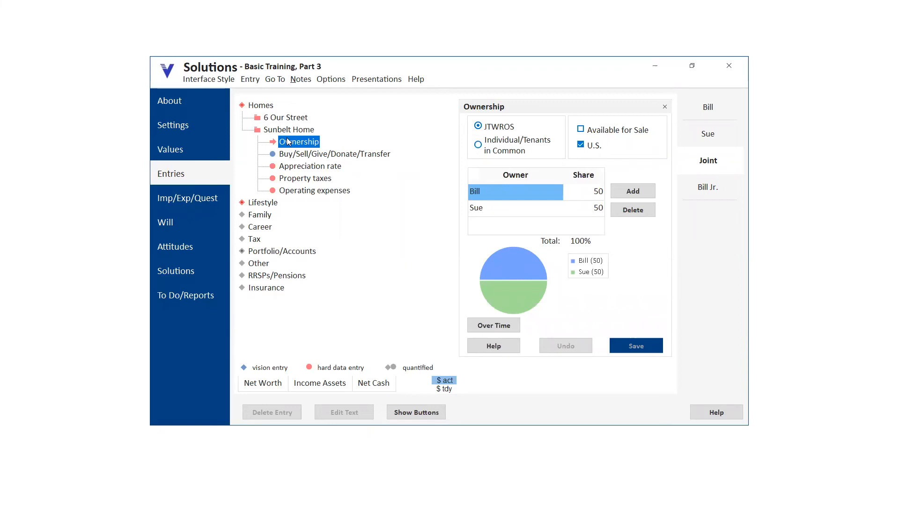
# Delete the newly added Sunbelt Home from the joint Homes
pyautogui.click(307, 83)
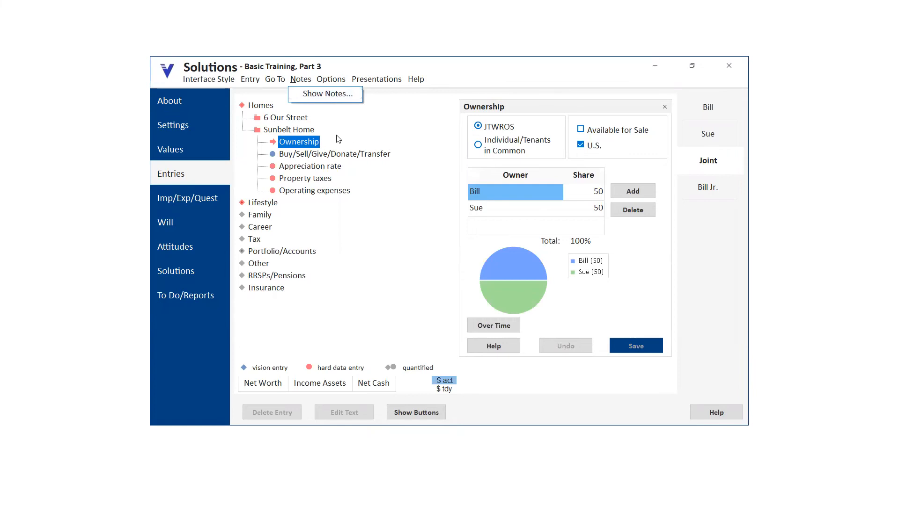
pyautogui.rightClick(284, 133)
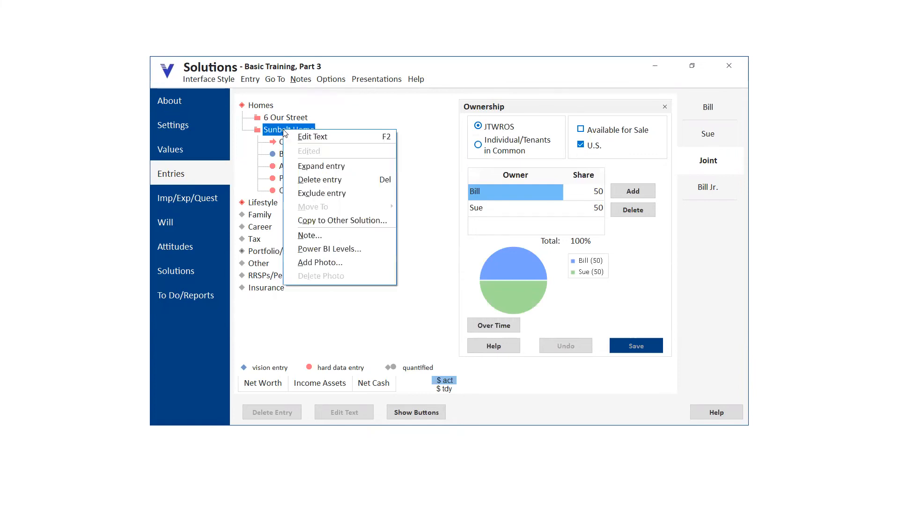
pyautogui.click(320, 180)
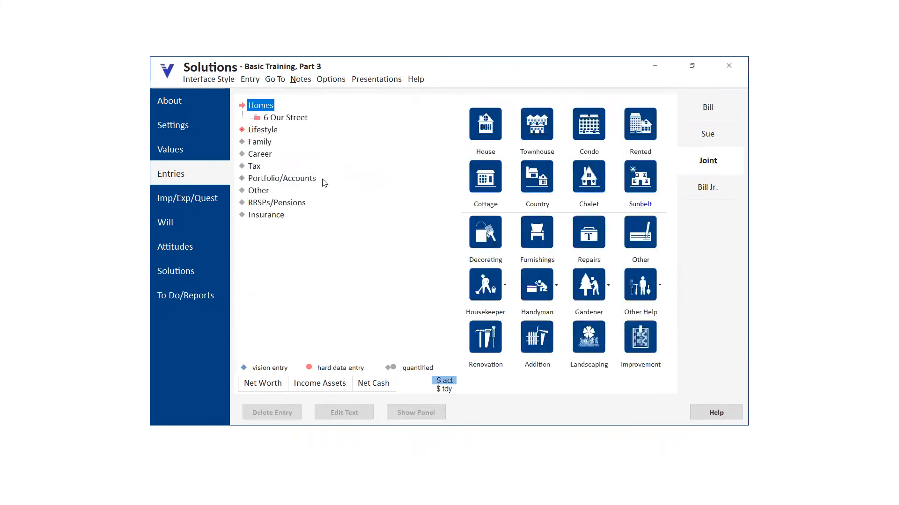
# Expand the remaining house and check the entry options and cost graph of its Renovate entry
pyautogui.click(295, 119)
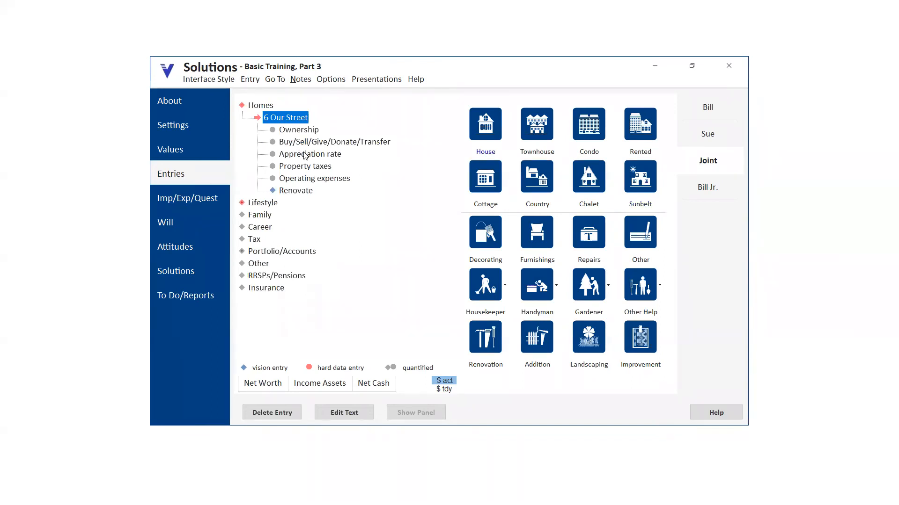
pyautogui.rightClick(306, 192)
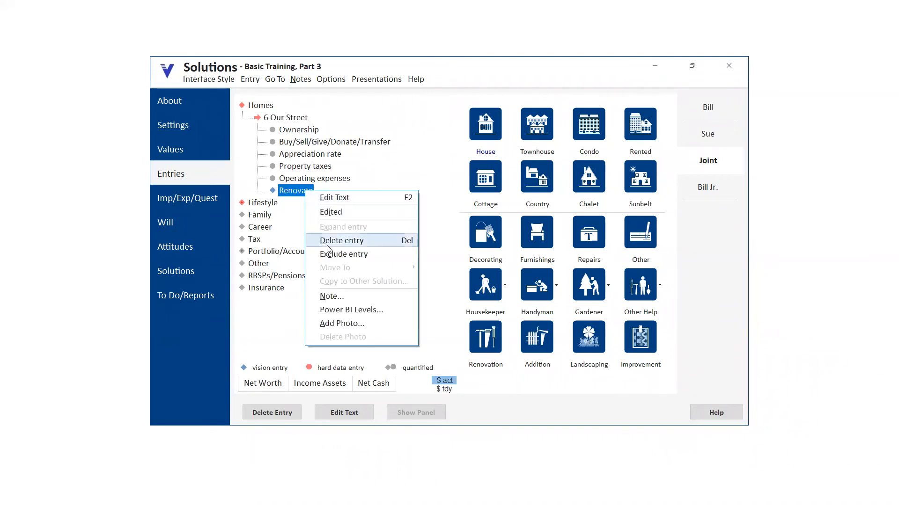
pyautogui.click(414, 176)
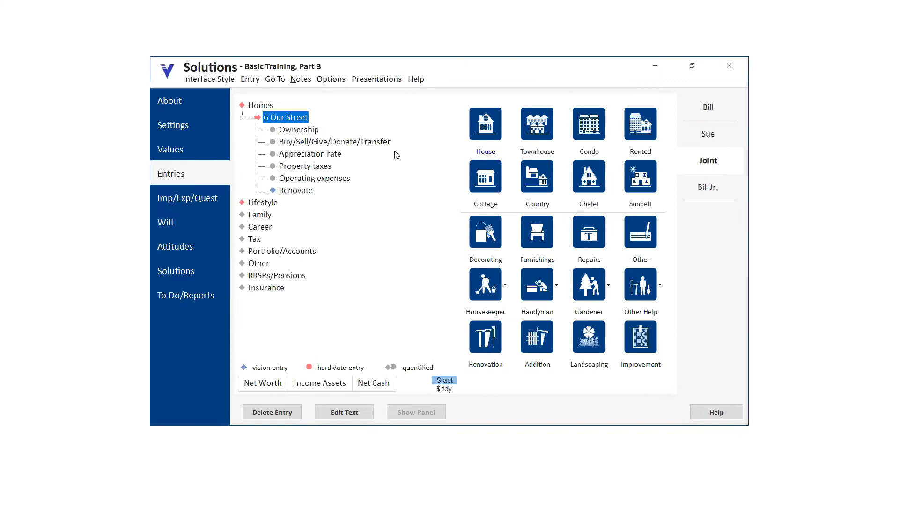
pyautogui.click(308, 194)
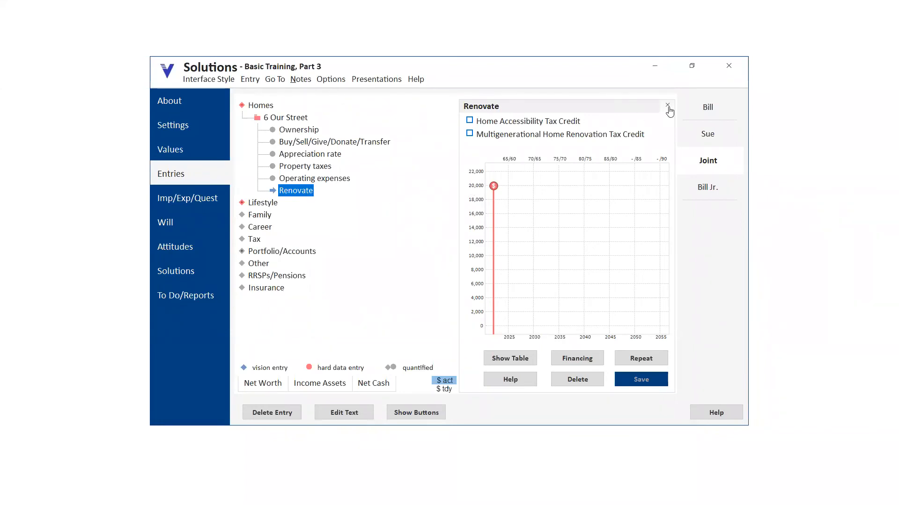
pyautogui.click(668, 108)
pyautogui.click(309, 193)
pyautogui.click(668, 106)
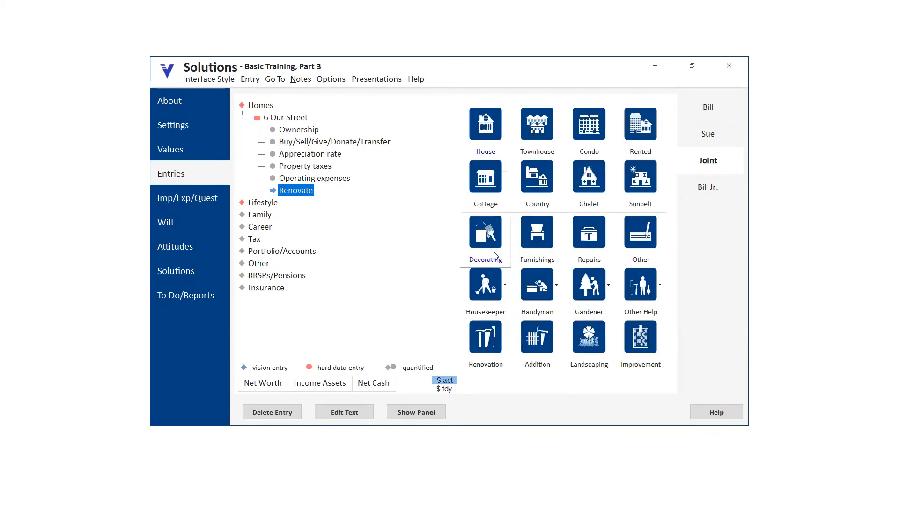
# Add a second Renovation entry named Renovate 2 to the house
pyautogui.click(485, 343)
pyautogui.click(377, 239)
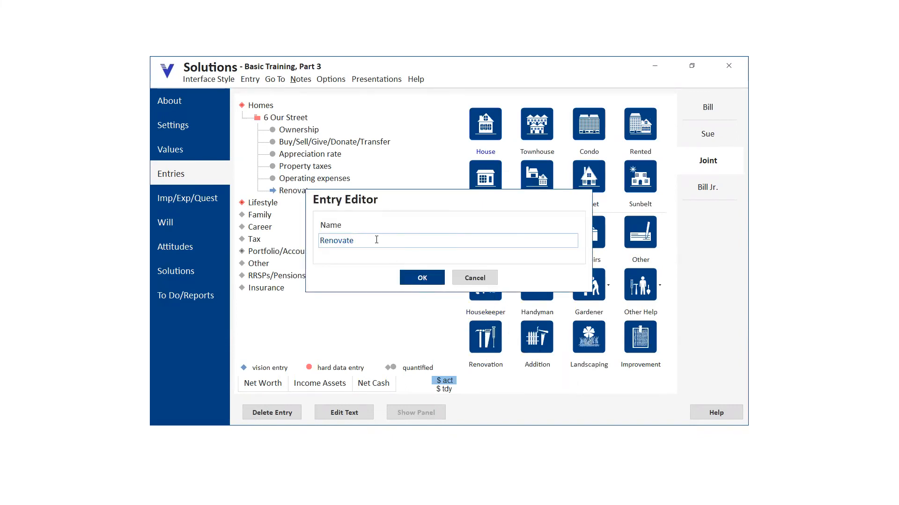
pyautogui.write('2')
pyautogui.click(421, 279)
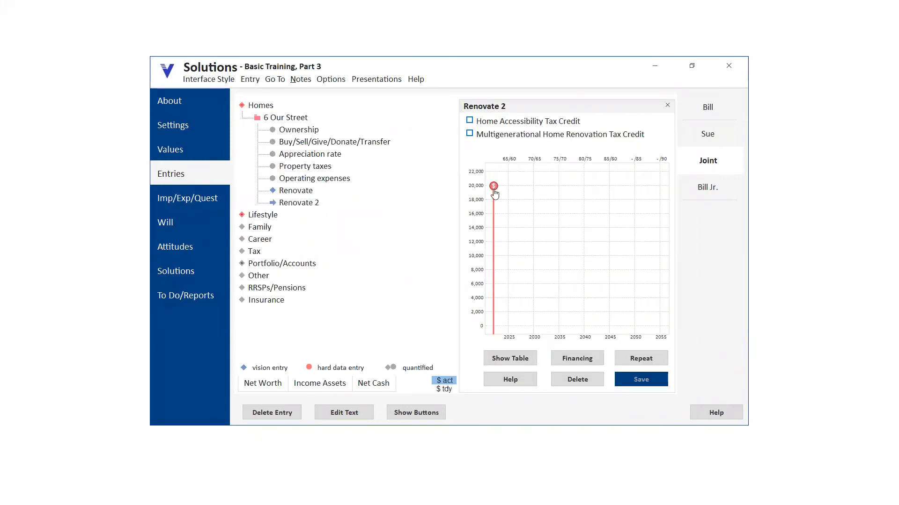
# Move the Renovate 2 expense to 2023 on its graph, keeping it at about $20,000, and open its table
pyautogui.moveTo(494, 189)
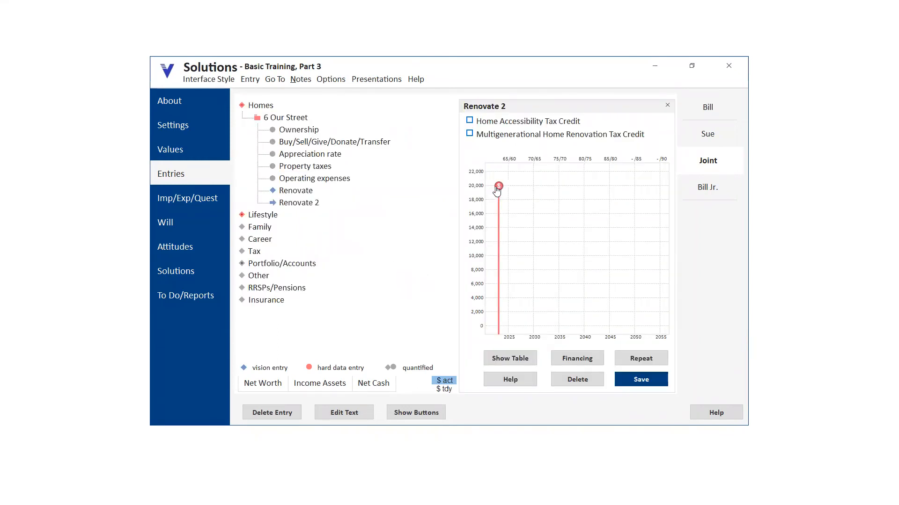
pyautogui.click(495, 188)
pyautogui.click(499, 189)
pyautogui.click(504, 354)
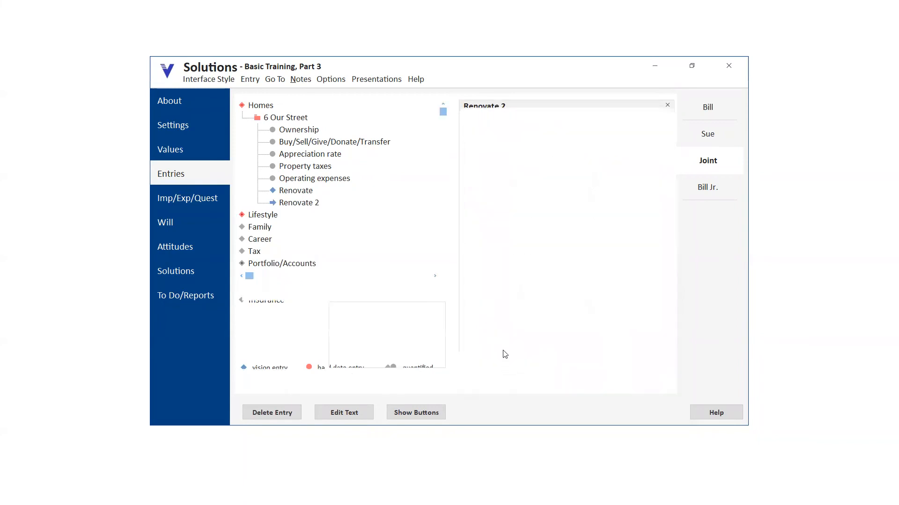
# Set the 2023 Renovate 2 expense to $100,000 in today's dollars, hide its table and save the entry
pyautogui.click(324, 118)
pyautogui.write('1')
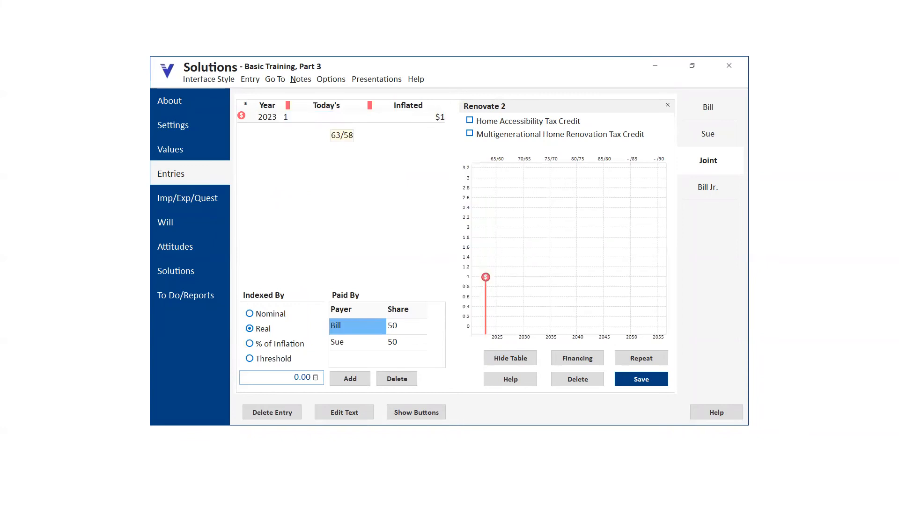
pyautogui.write('00,0000000')
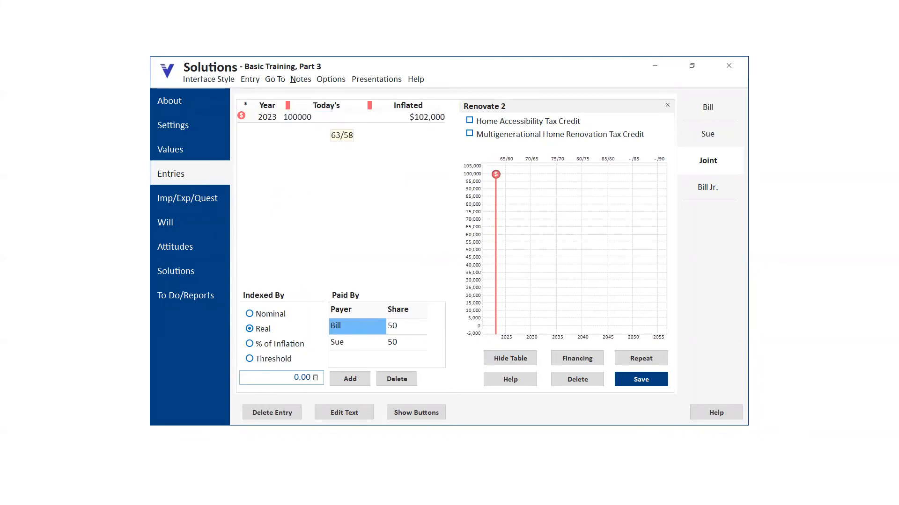
pyautogui.press('Return')
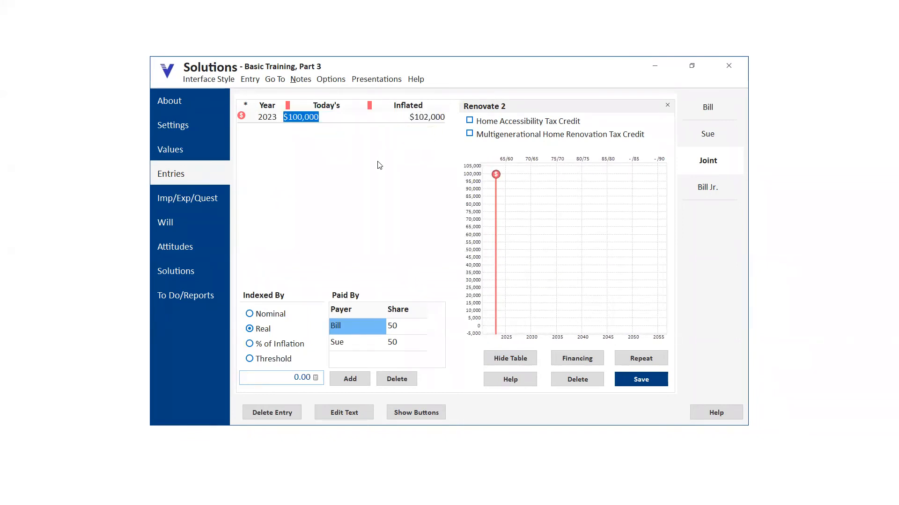
pyautogui.click(531, 361)
pyautogui.click(632, 381)
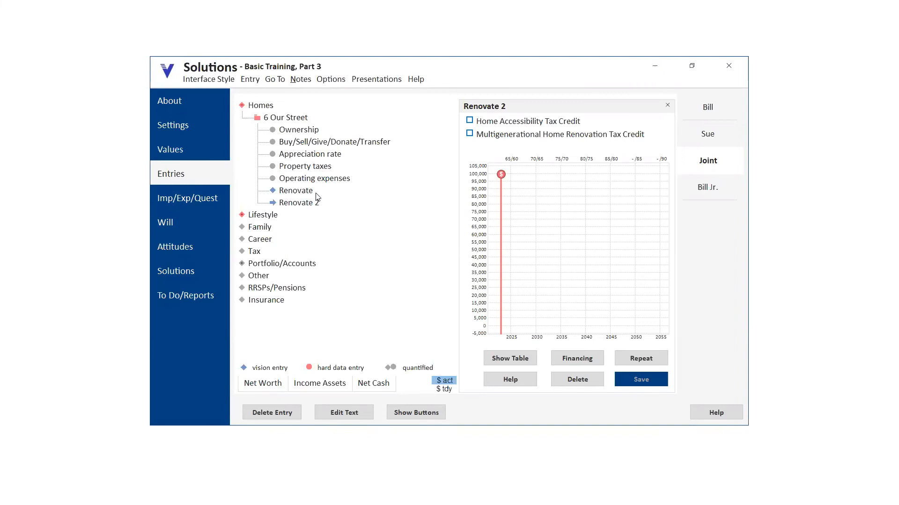
# Compare the cost graphs of the Renovate and Renovate 2 entries
pyautogui.click(298, 190)
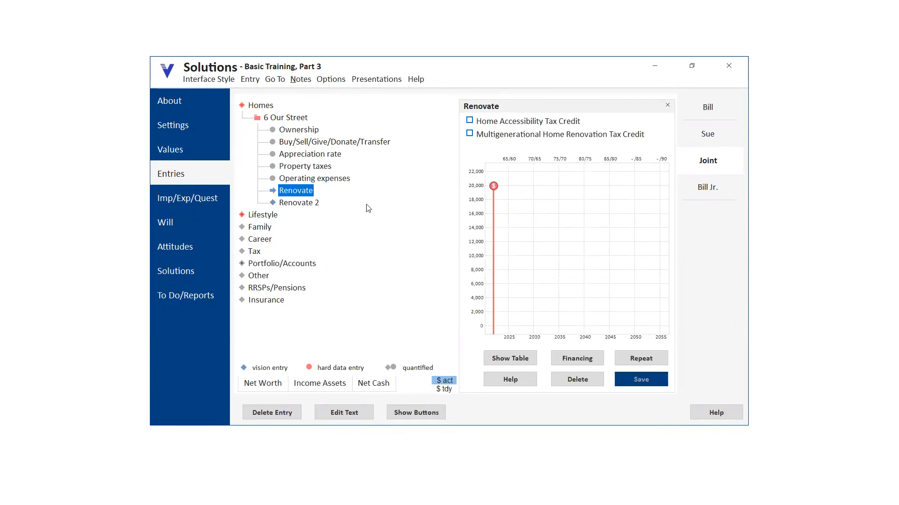
pyautogui.click(304, 204)
pyautogui.moveTo(500, 177)
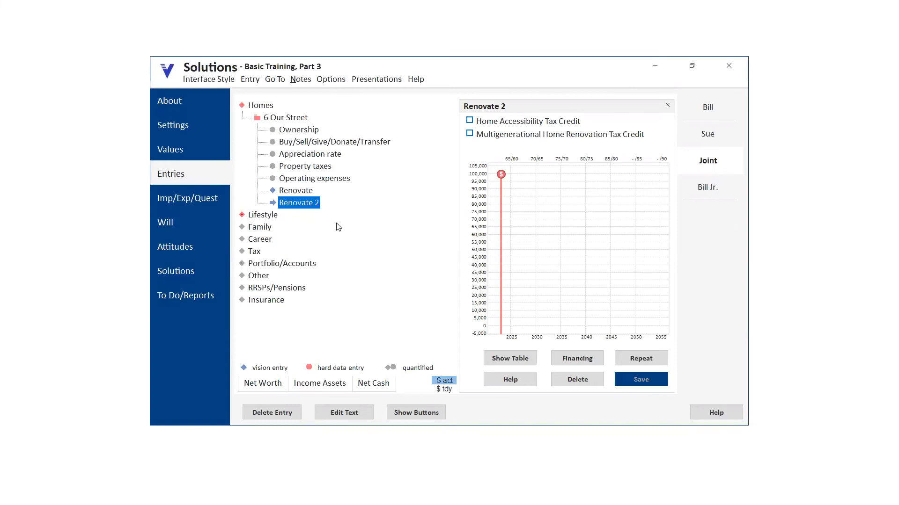
# Exclude the Renovate entry of the house from the plan
pyautogui.click(304, 192)
pyautogui.rightClick(305, 192)
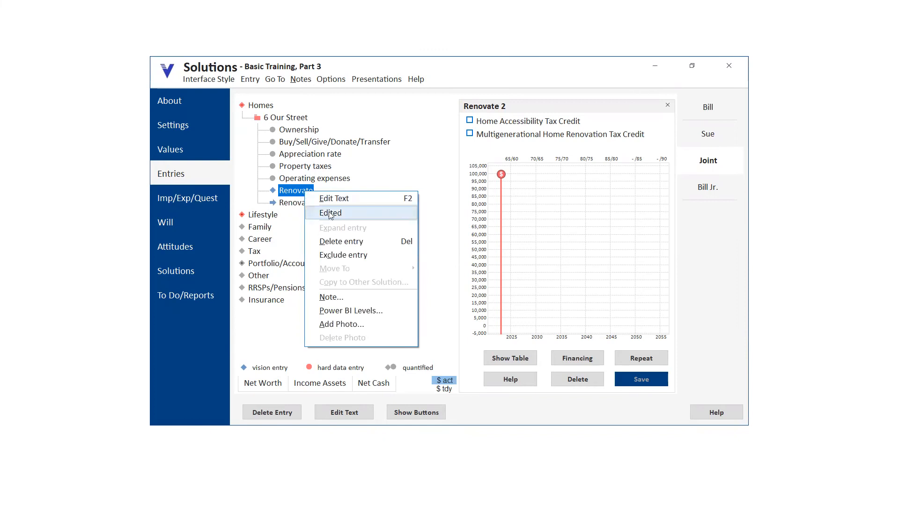
pyautogui.click(330, 258)
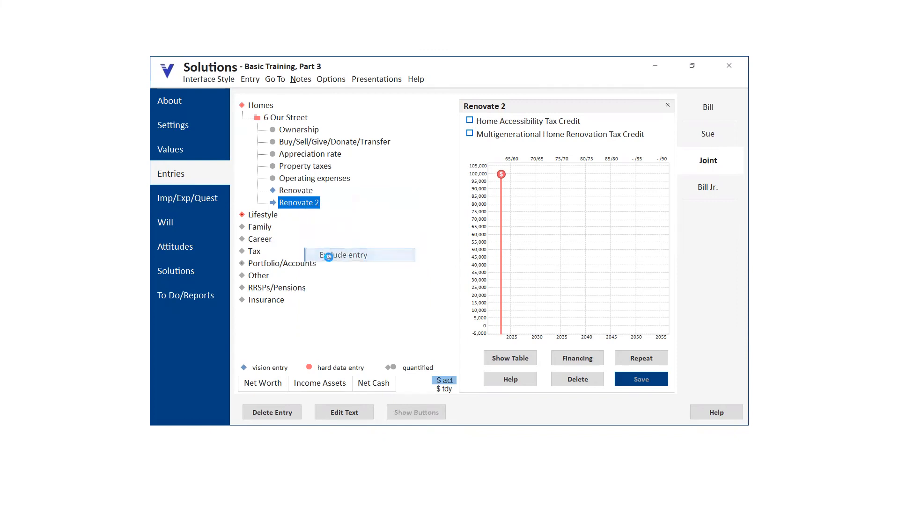
# Exclude the Renovate 2 entry and include the original Renovate entry again
pyautogui.rightClick(302, 203)
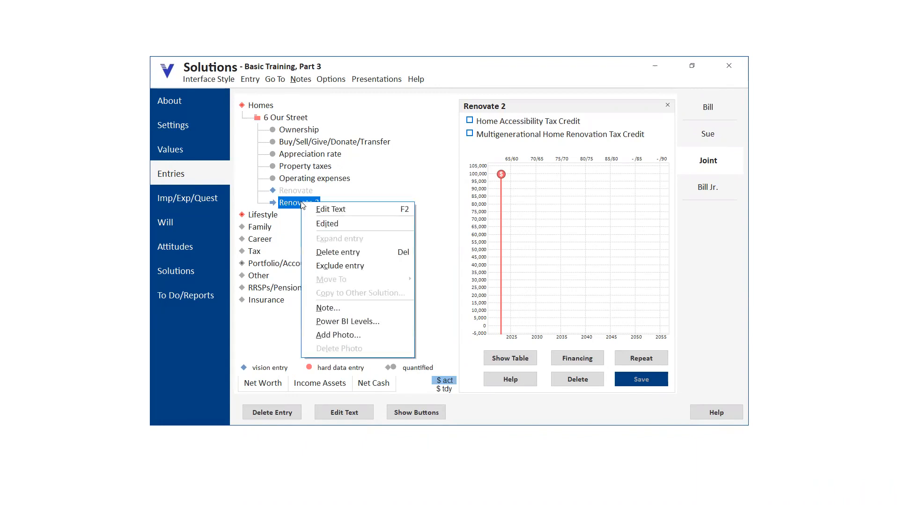
pyautogui.click(326, 266)
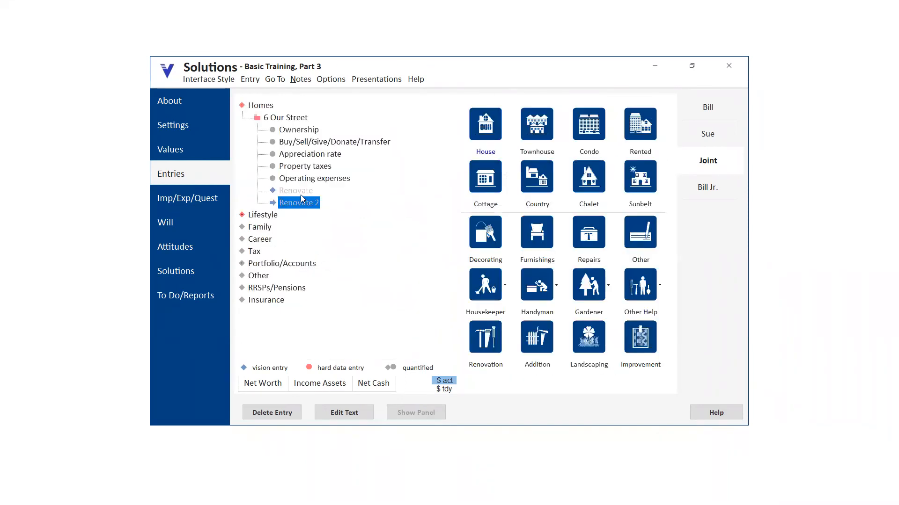
pyautogui.rightClick(301, 193)
pyautogui.click(328, 257)
# Check the entry options and cost graph of the reinstated Renovate entry without changing anything
pyautogui.rightClick(297, 192)
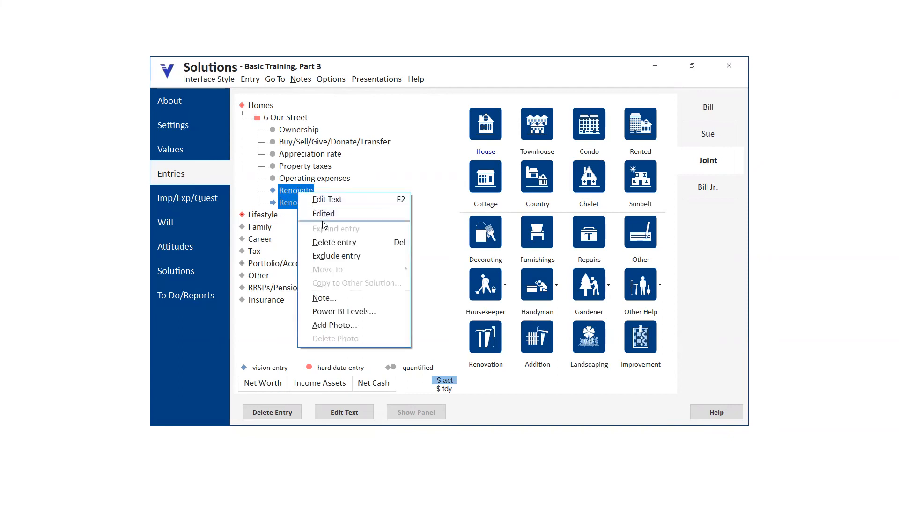
pyautogui.click(327, 189)
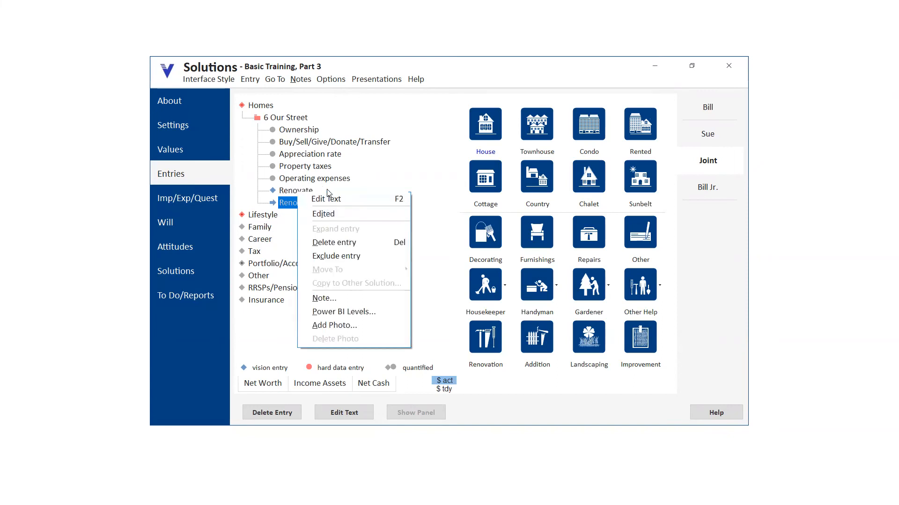
pyautogui.click(303, 191)
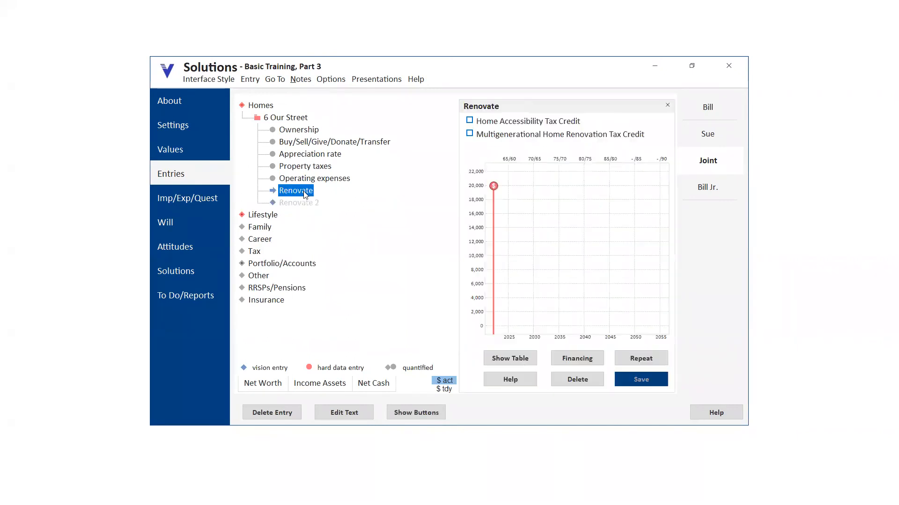
pyautogui.rightClick(303, 191)
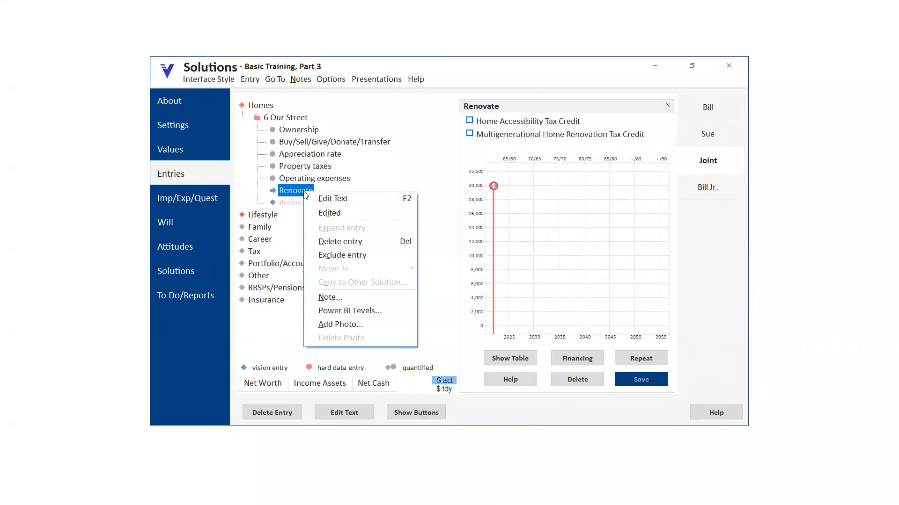
pyautogui.click(400, 189)
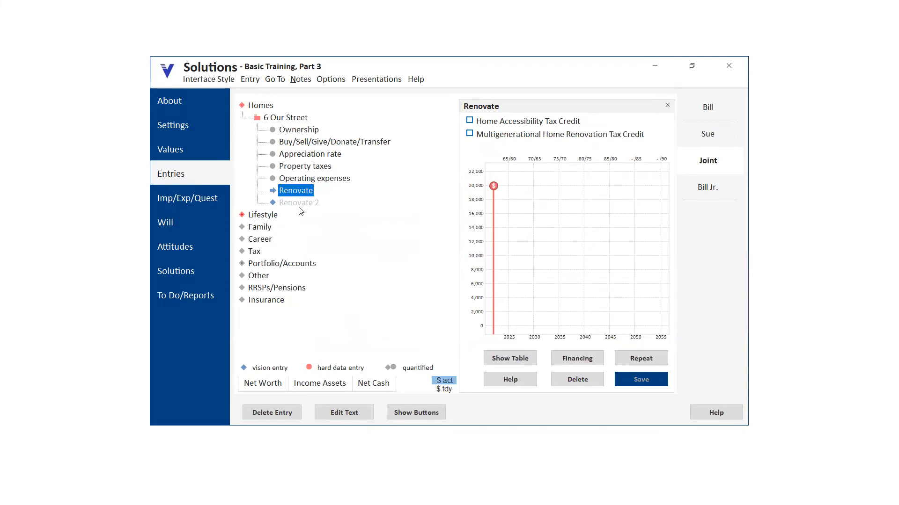
# Expand Vehicles under the joint Lifestyle entries and check the options available for that category
pyautogui.click(269, 215)
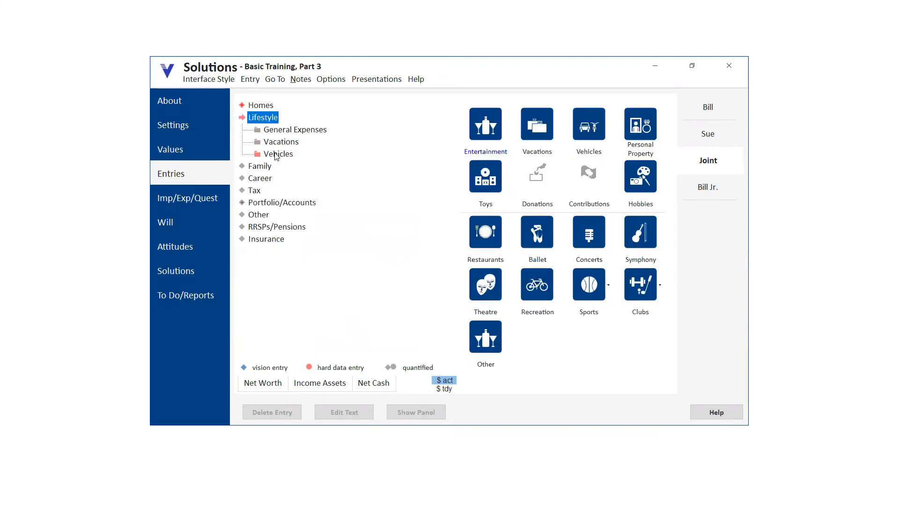
pyautogui.click(276, 155)
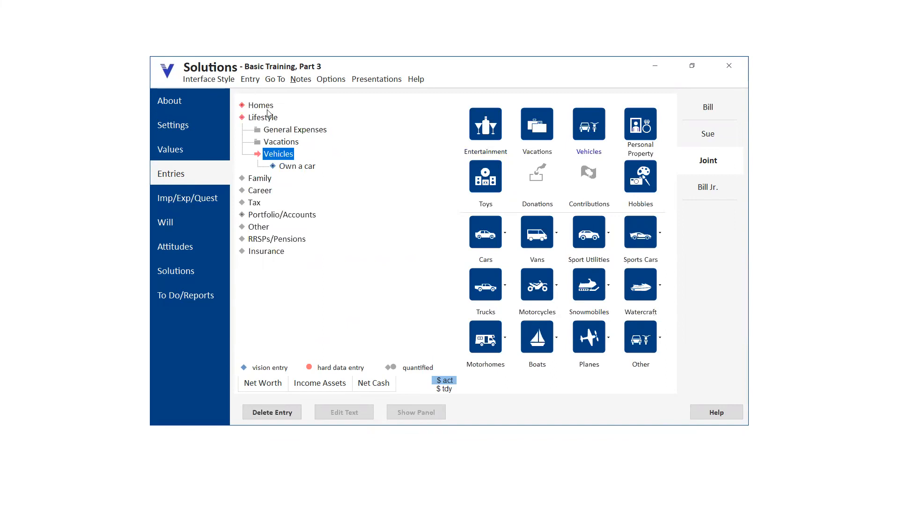
pyautogui.rightClick(283, 160)
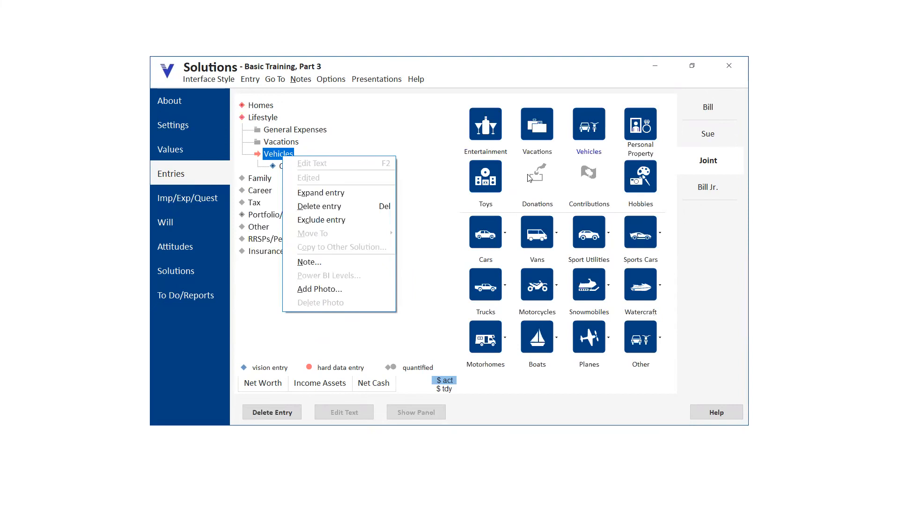
pyautogui.click(425, 225)
# Expand the joint Own a car entry and move it to the first client's entries
pyautogui.doubleClick(299, 168)
pyautogui.rightClick(299, 167)
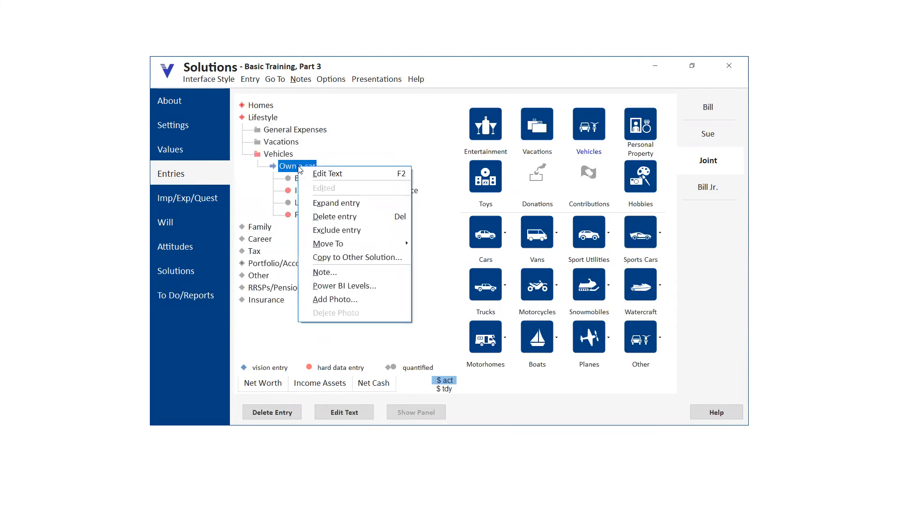
pyautogui.moveTo(333, 246)
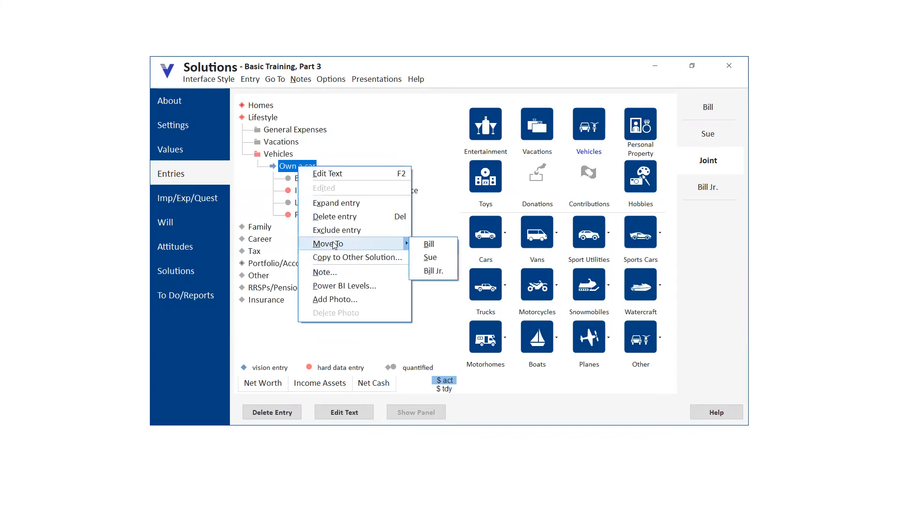
pyautogui.click(429, 246)
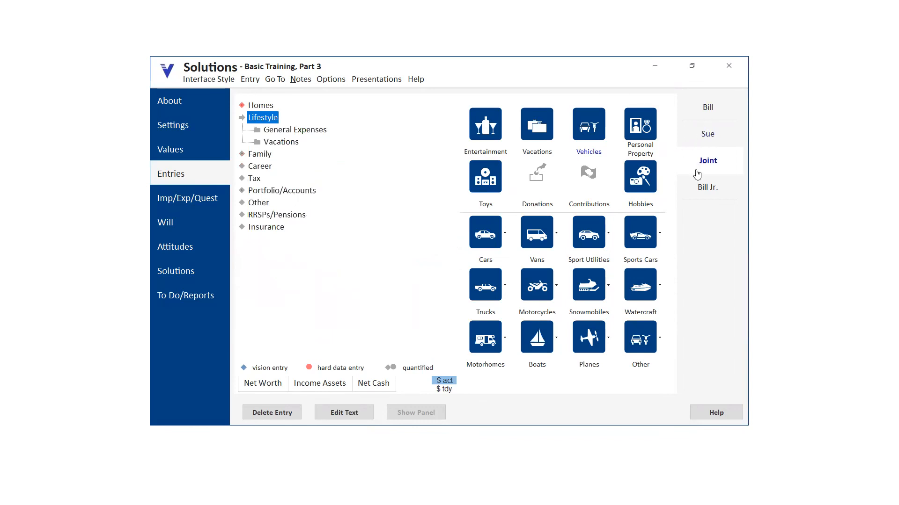
# Examine the moved Own a car entry and its sub-entries under the first client's Vehicles
pyautogui.click(708, 109)
pyautogui.click(278, 143)
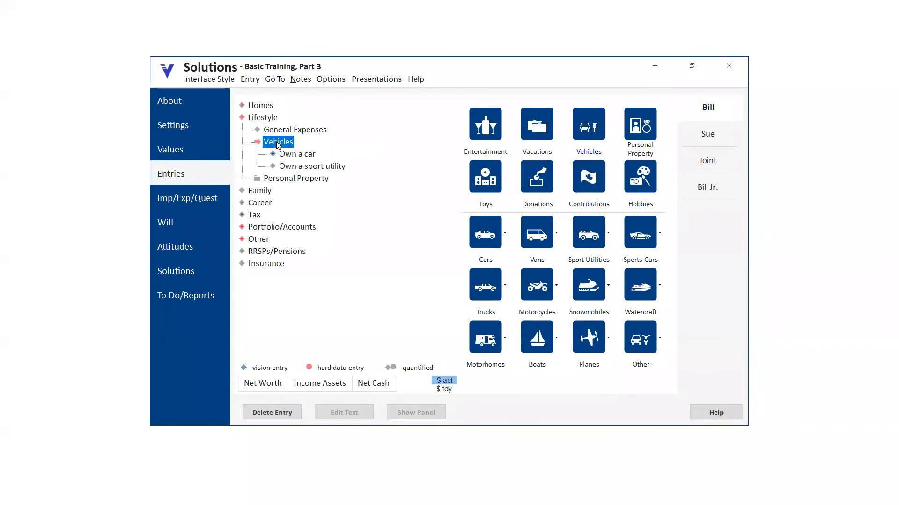
pyautogui.click(292, 155)
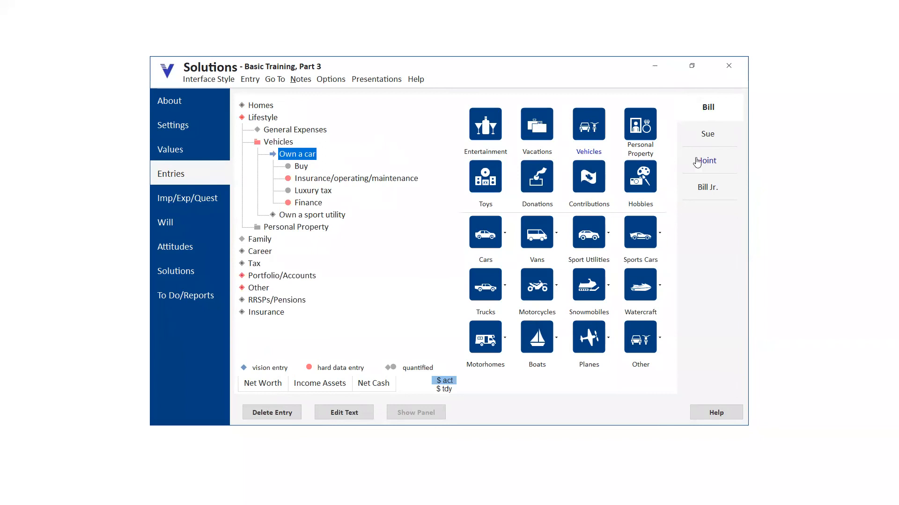
# Add a Sunbelt property to the joint Homes, keeping the name Sunbelt Home
pyautogui.click(266, 107)
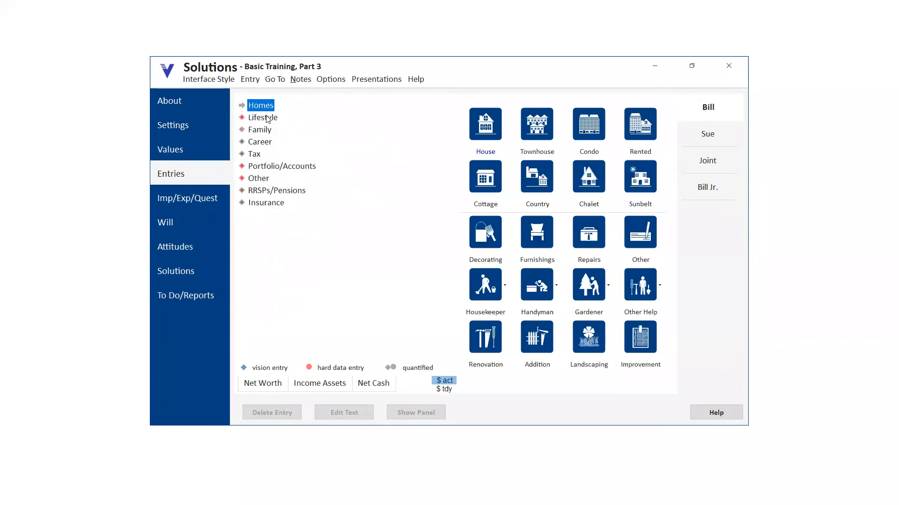
pyautogui.click(691, 160)
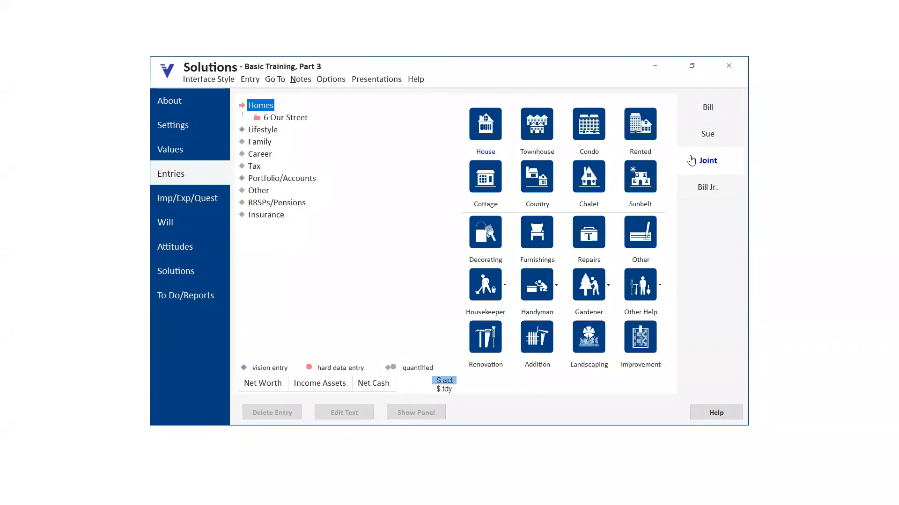
pyautogui.click(297, 119)
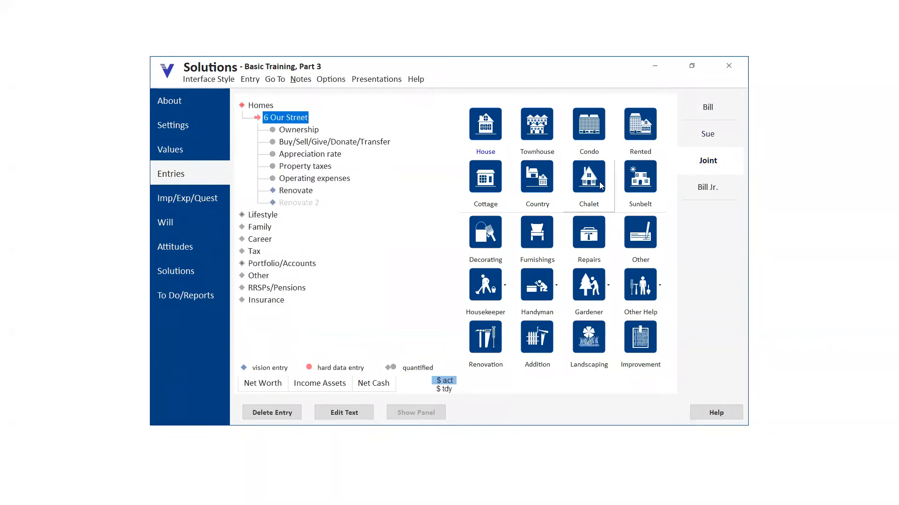
pyautogui.click(633, 180)
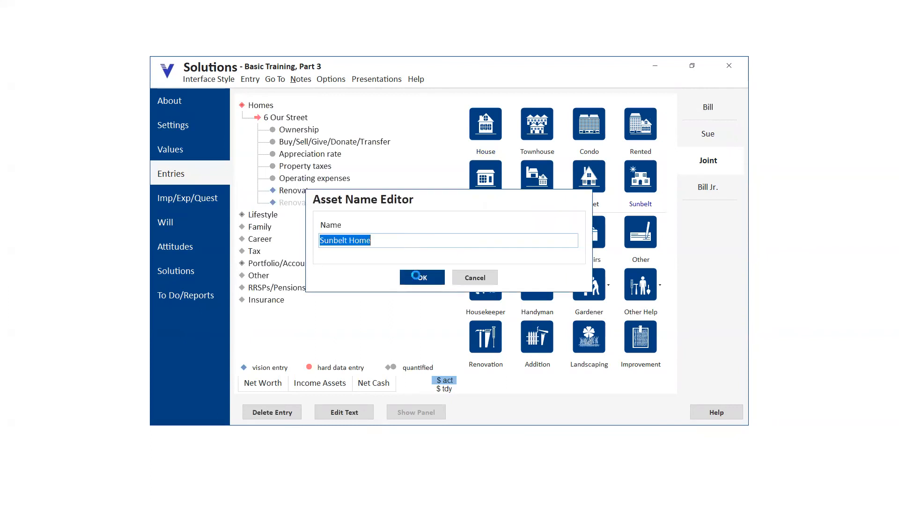
pyautogui.click(419, 277)
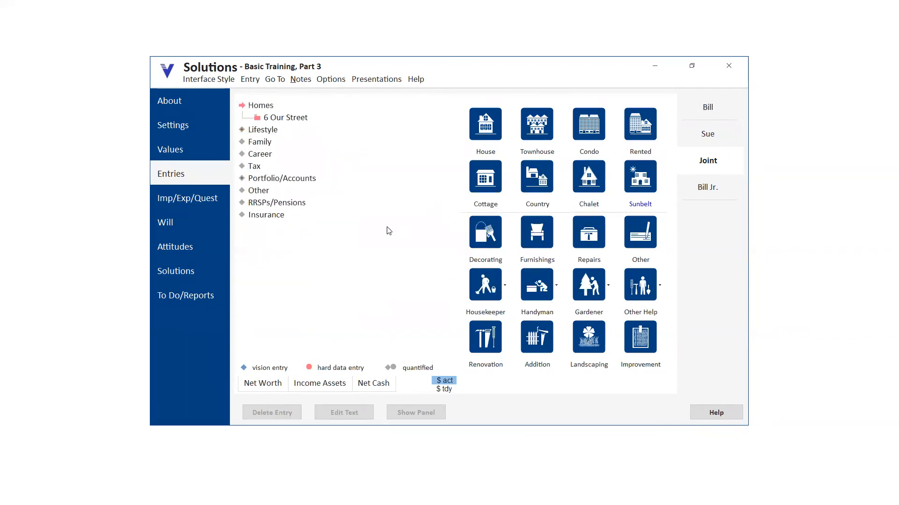
pyautogui.click(420, 278)
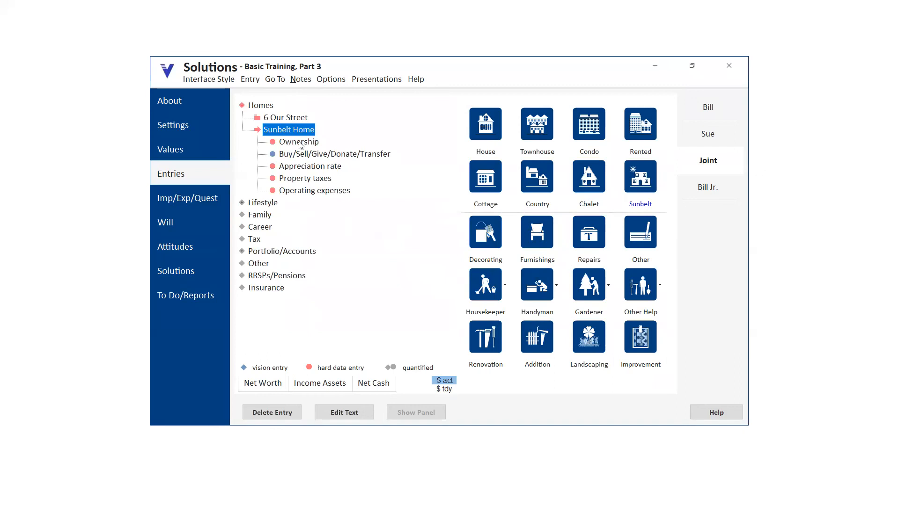
# Remove the first client as an owner of the Sunbelt Home, giving the second client a 100% share, and save
pyautogui.click(299, 143)
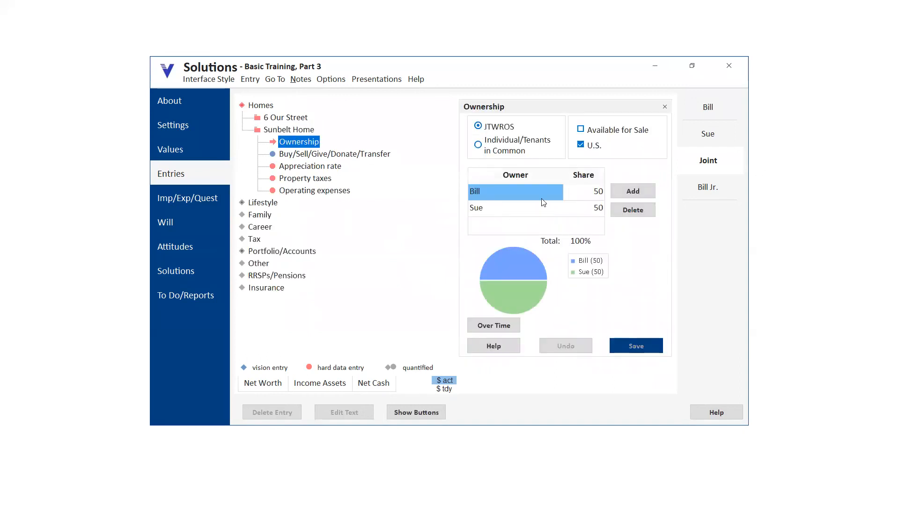
pyautogui.click(631, 213)
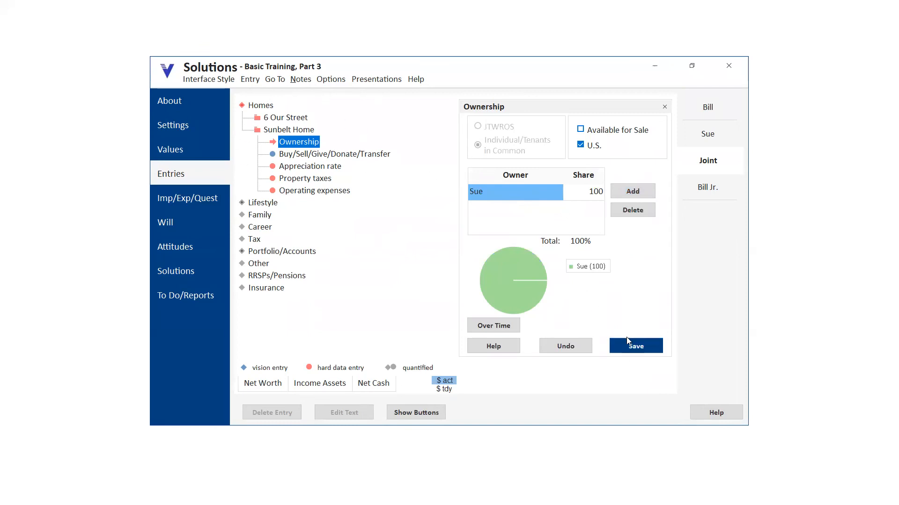
pyautogui.click(636, 346)
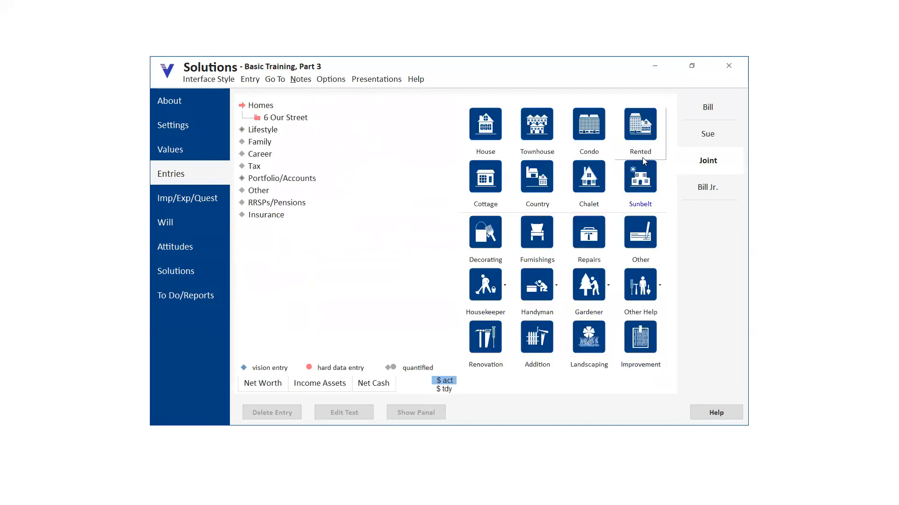
# Check the Ownership details of the Sunbelt Home under the second client's Homes
pyautogui.click(707, 136)
pyautogui.click(303, 132)
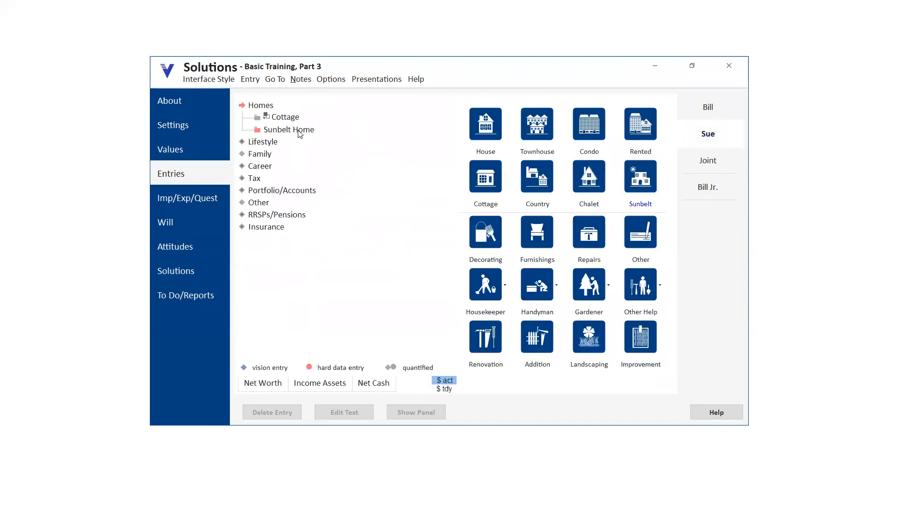
pyautogui.click(299, 143)
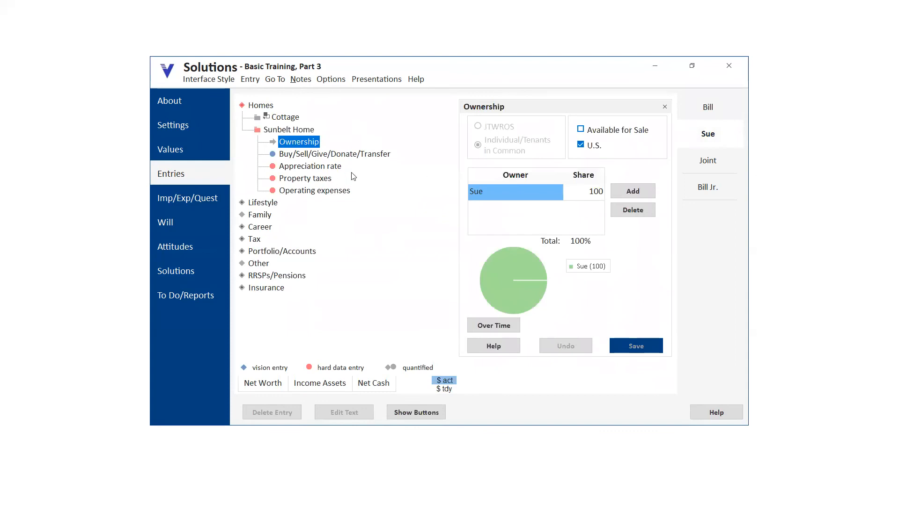
pyautogui.click(276, 131)
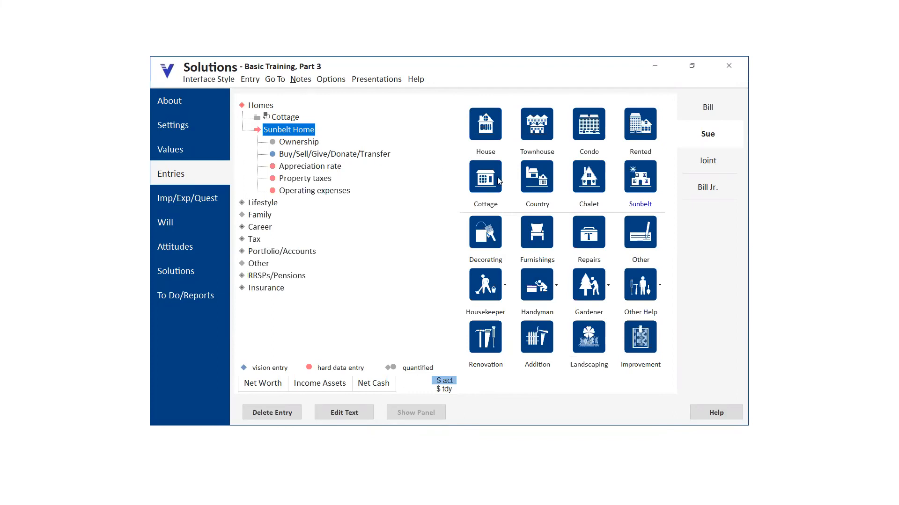
# Delete the Sunbelt Home from the second client's Homes
pyautogui.click(275, 414)
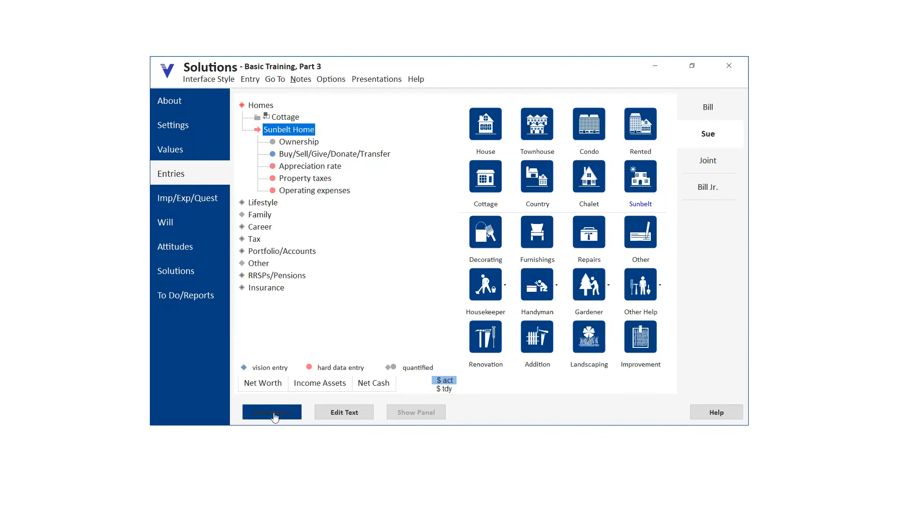
# Check which other solutions the joint 6 Our Street home can be copied to, without copying it
pyautogui.click(701, 171)
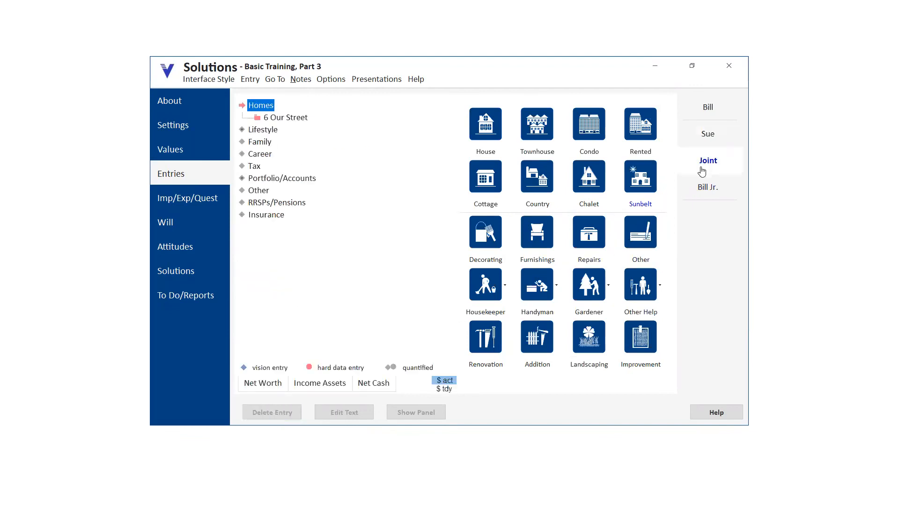
pyautogui.click(267, 120)
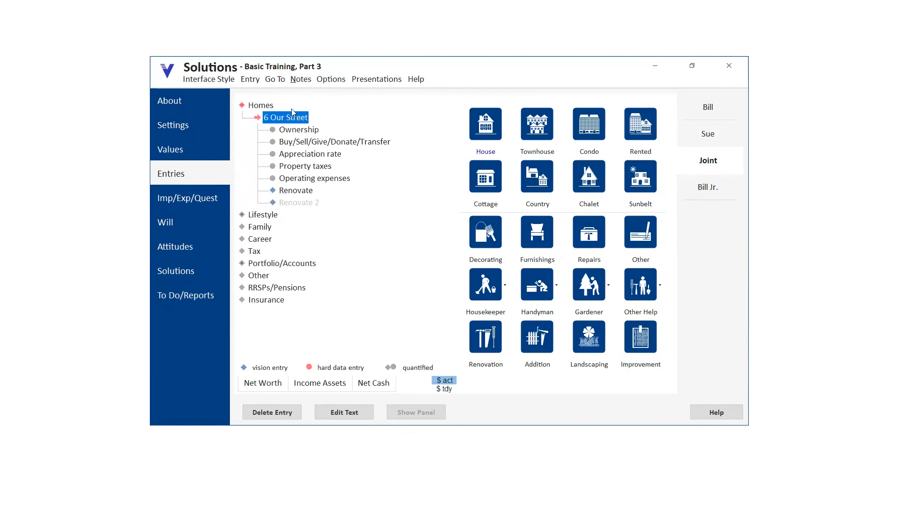
pyautogui.rightClick(283, 119)
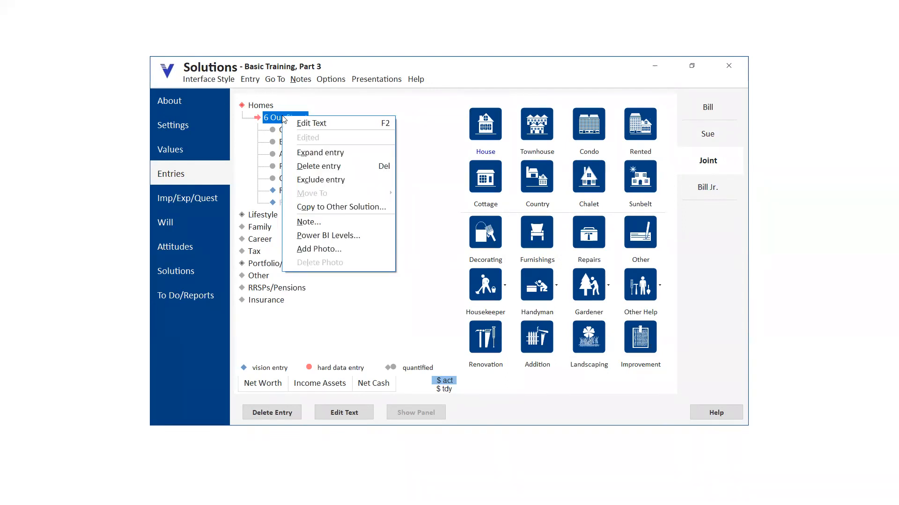
pyautogui.click(309, 209)
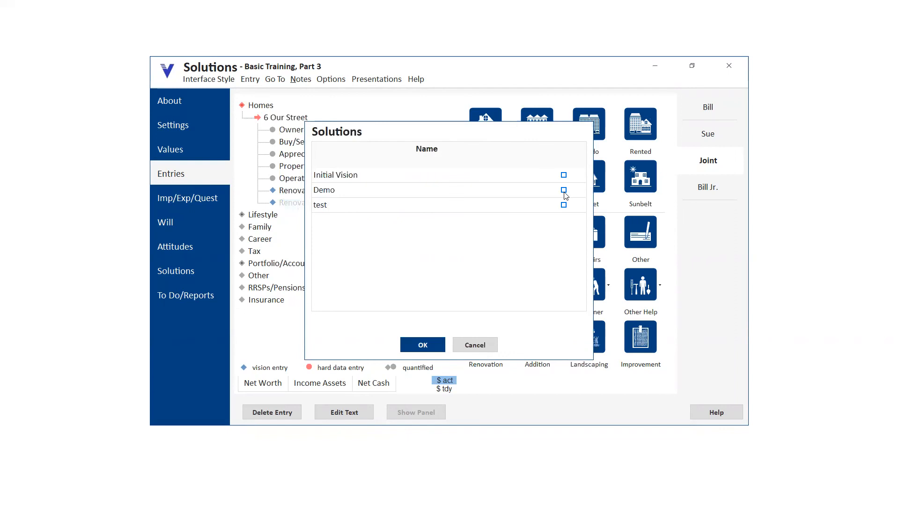
pyautogui.click(474, 345)
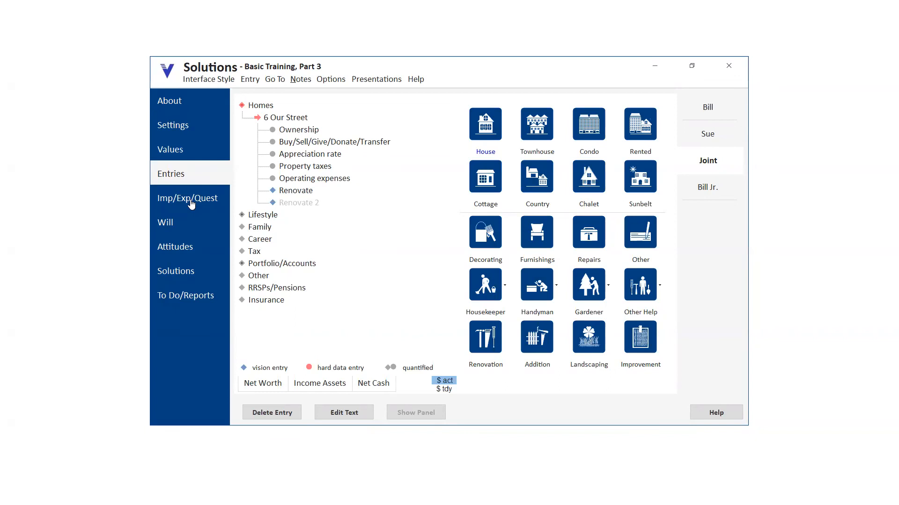
# Remove the Edited mark from Operating expenses and Property taxes under 6 Our Street, and mark Renovate as edited
pyautogui.rightClick(284, 178)
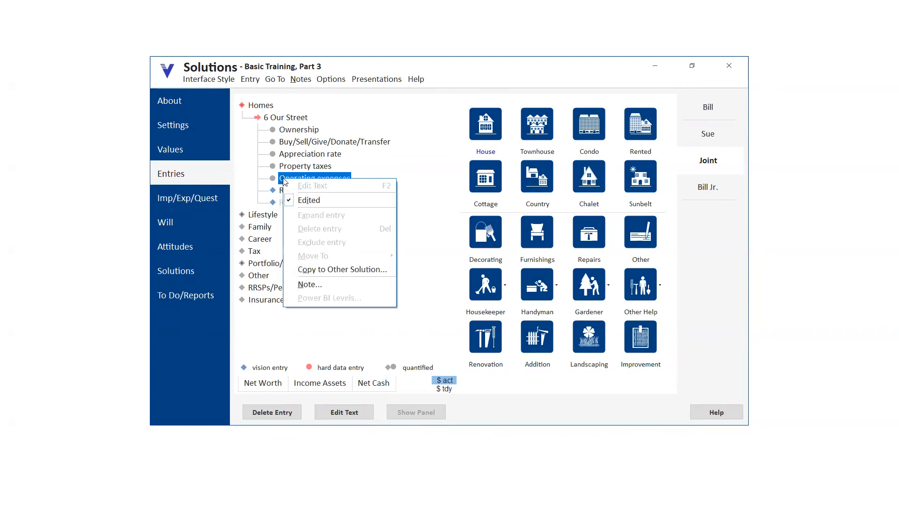
pyautogui.click(302, 206)
pyautogui.rightClick(305, 167)
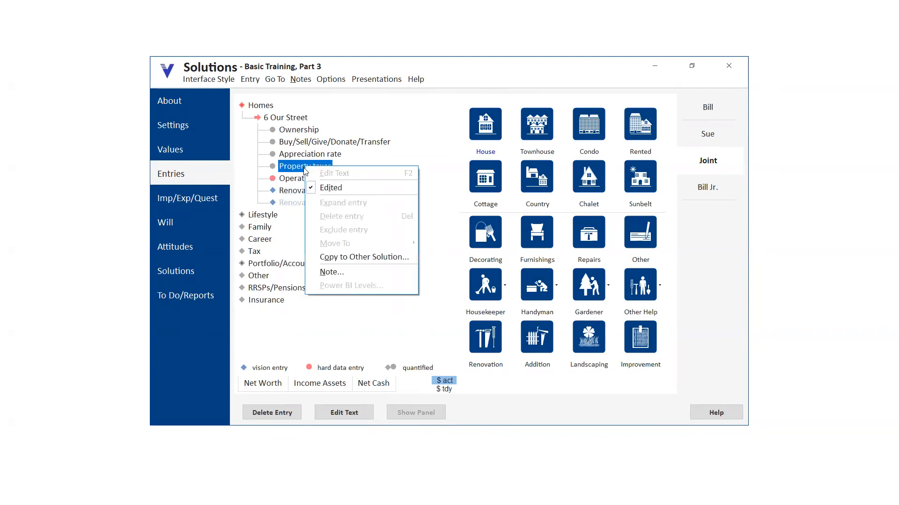
pyautogui.click(316, 189)
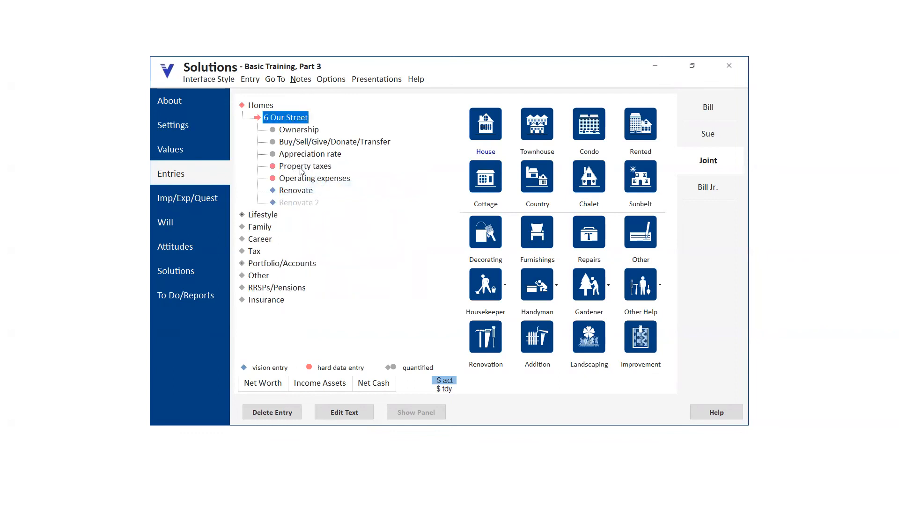
pyautogui.rightClick(295, 195)
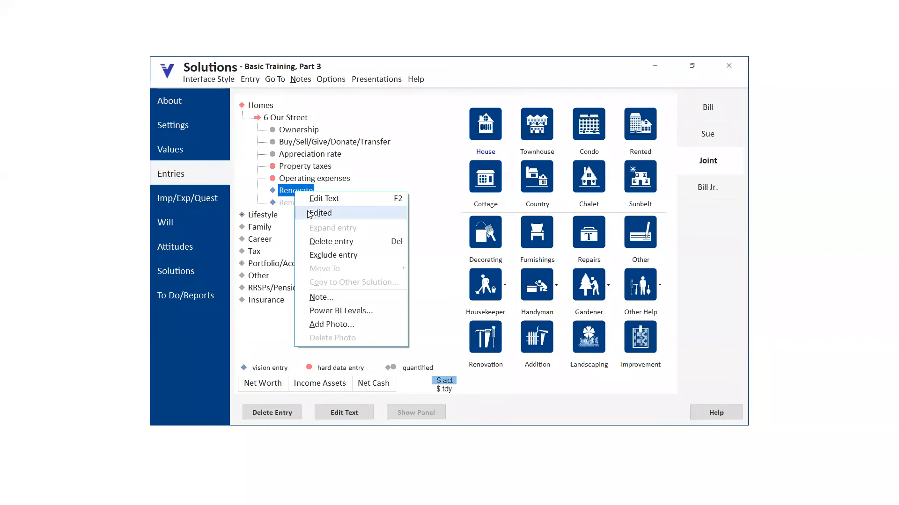
pyautogui.click(307, 211)
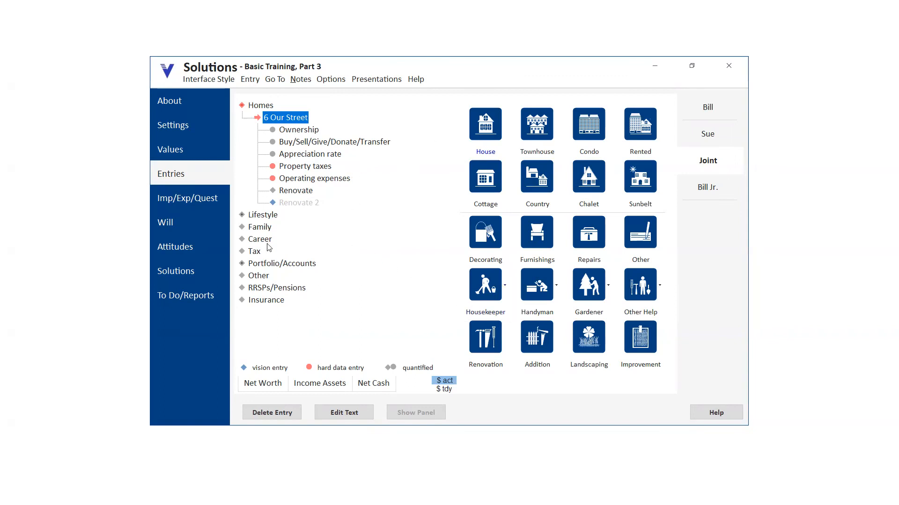
# Add an ESPP to the first client's Other Assets, keeping the name Employee Share Purchase Plan
pyautogui.click(256, 277)
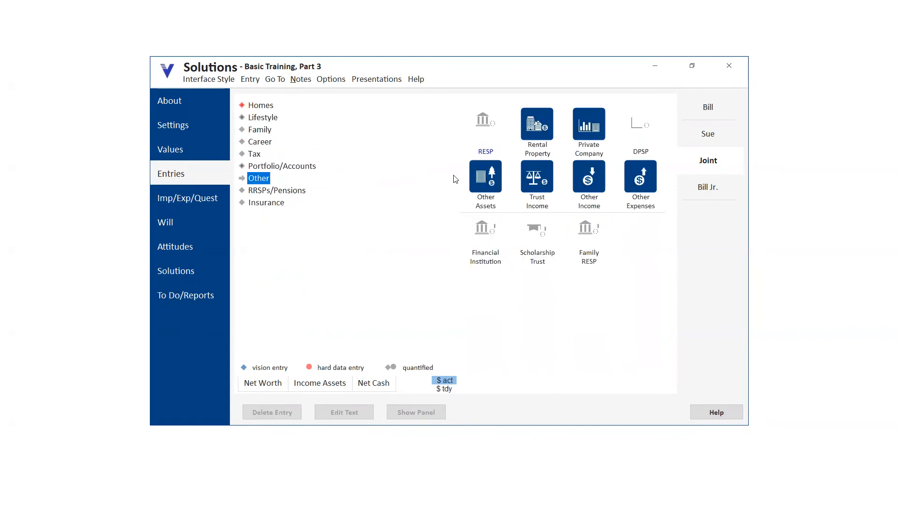
pyautogui.click(690, 109)
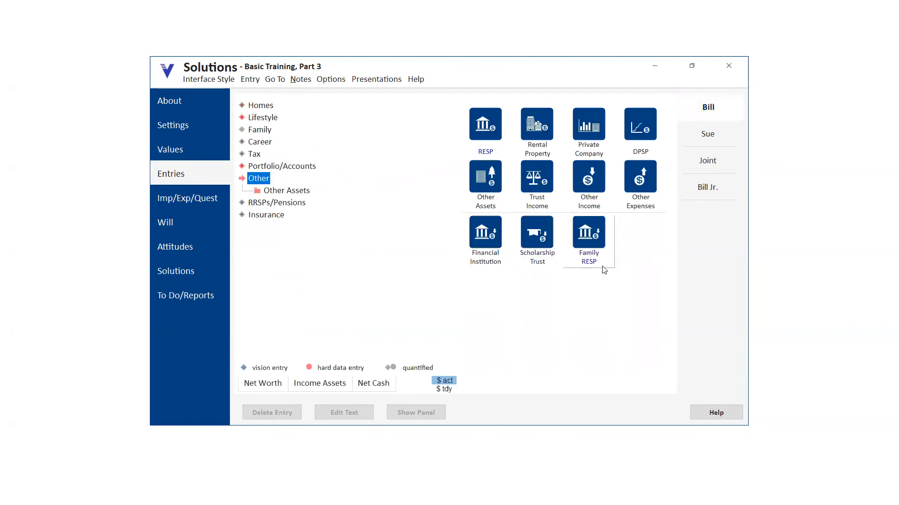
pyautogui.click(491, 190)
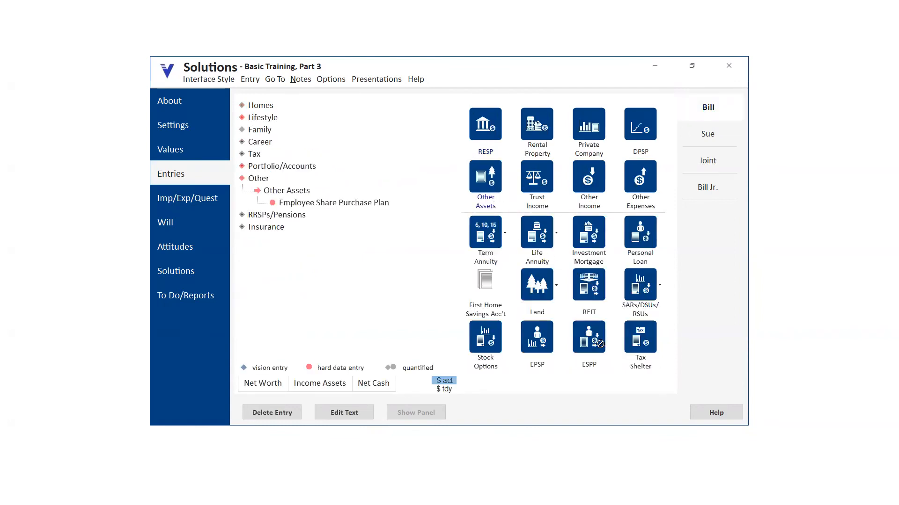
pyautogui.click(592, 345)
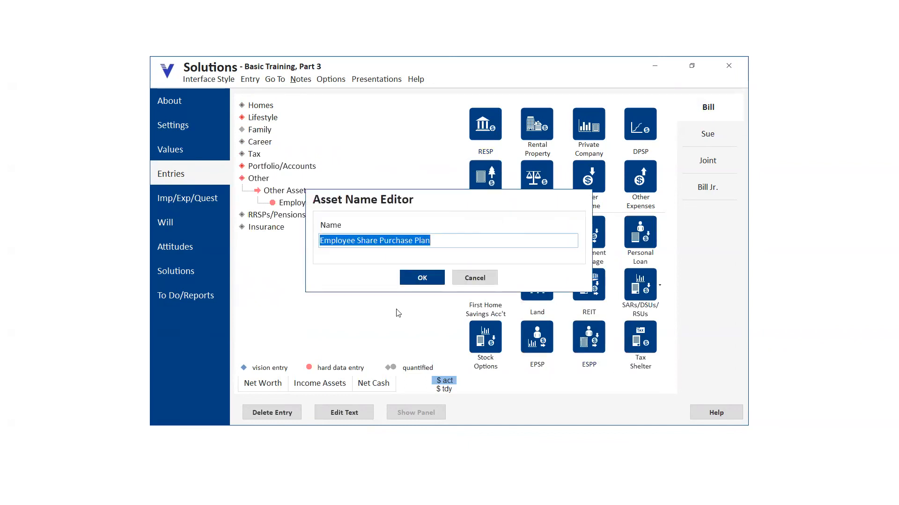
pyautogui.click(422, 279)
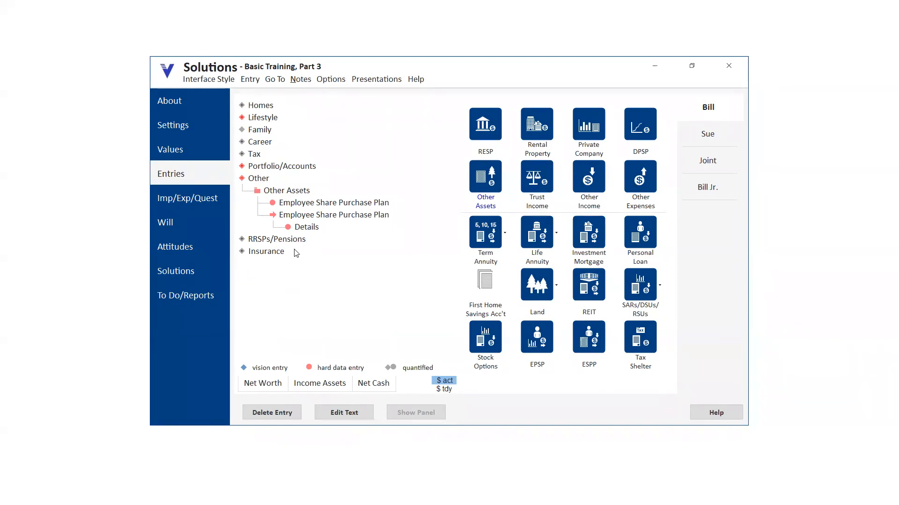
# Try to move the new Employee Share Purchase Plan onto the existing one, and delete the entry
pyautogui.moveTo(318, 218); pyautogui.dragTo(315, 206)
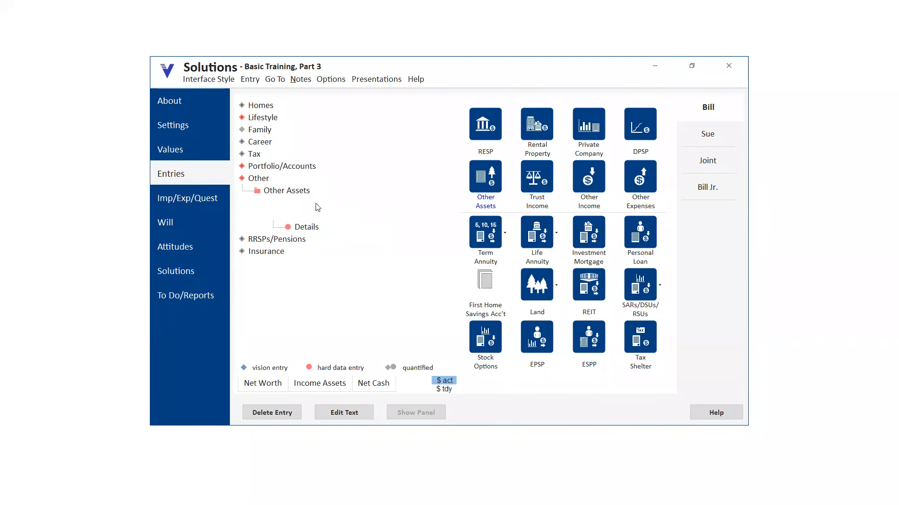
pyautogui.click(273, 414)
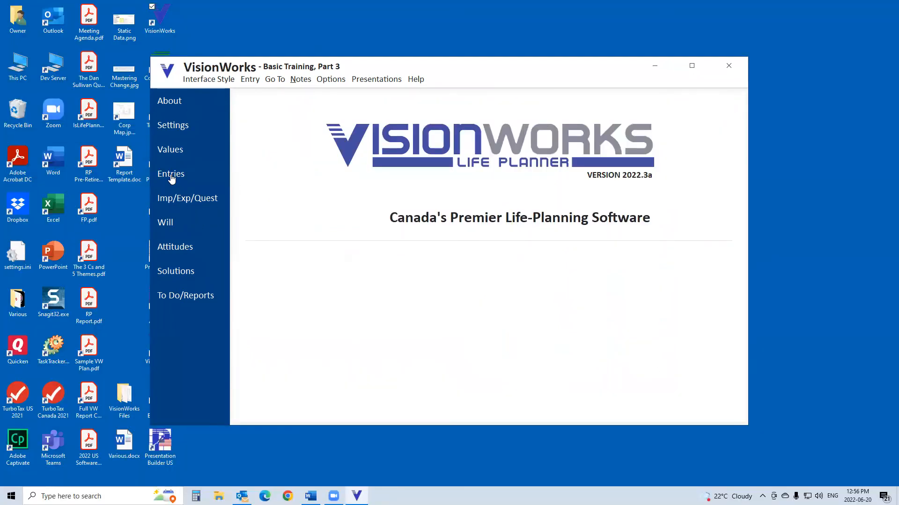
# Preview the Print Questions questionnaire and examine the first client's questions on page 1
pyautogui.click(187, 199)
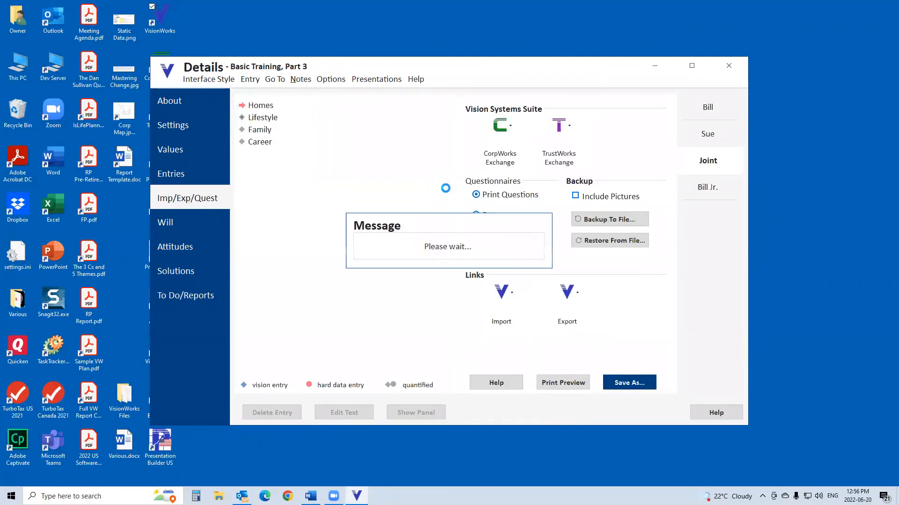
pyautogui.click(554, 384)
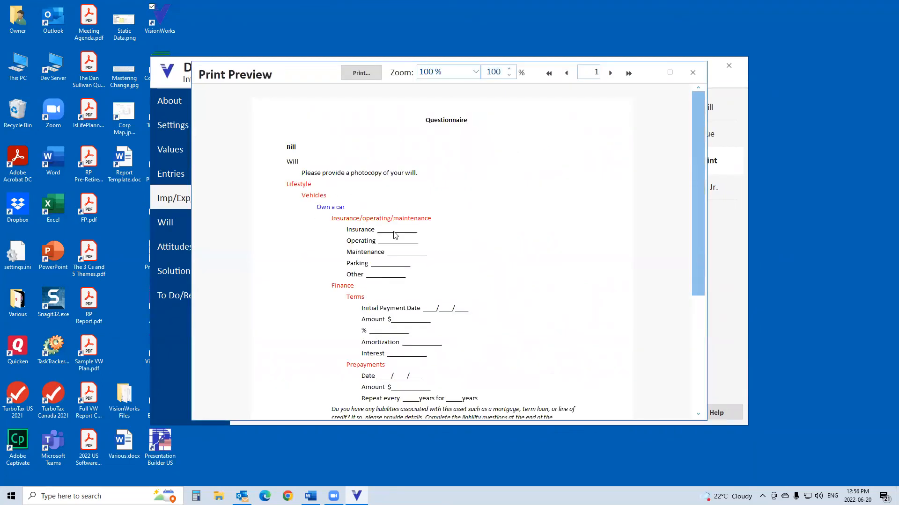
pyautogui.moveTo(697, 171); pyautogui.dragTo(693, 222)
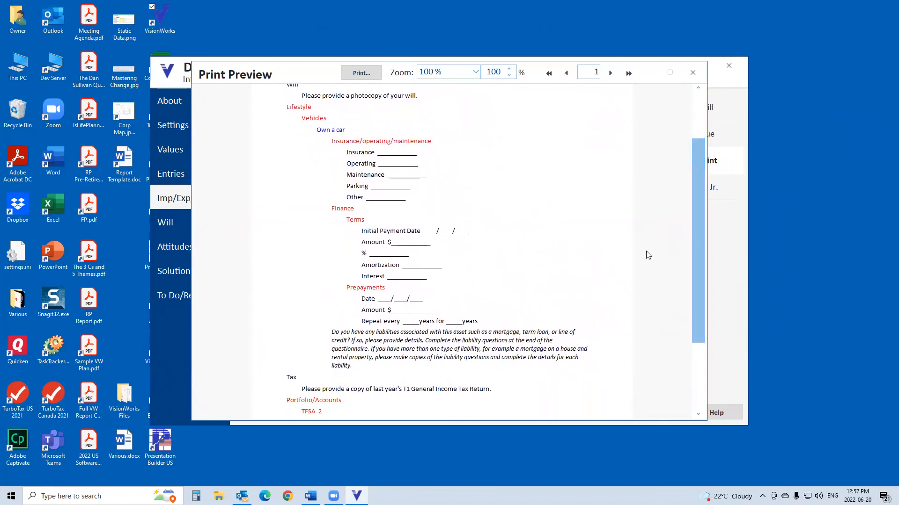
pyautogui.moveTo(696, 224); pyautogui.dragTo(675, 299)
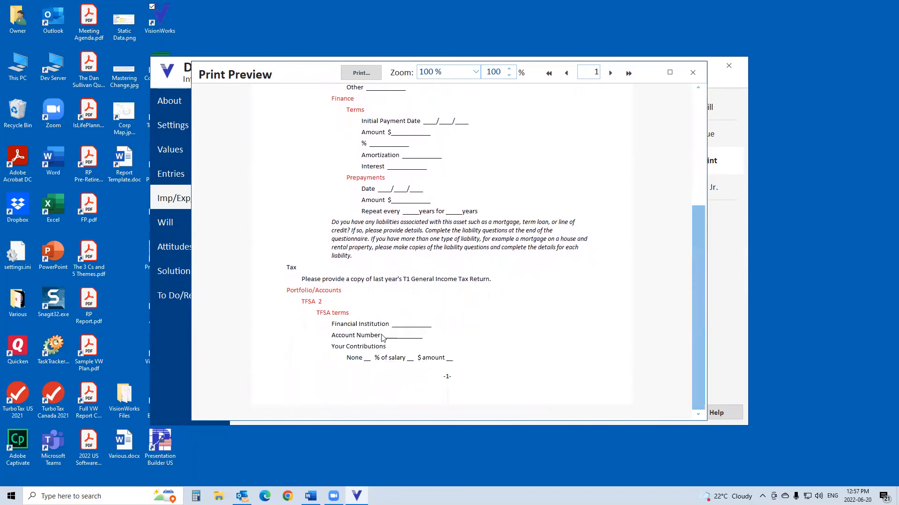
# Examine questionnaire pages 2 to 5, including the joint home questions, return to page 2 and close the preview
pyautogui.click(610, 74)
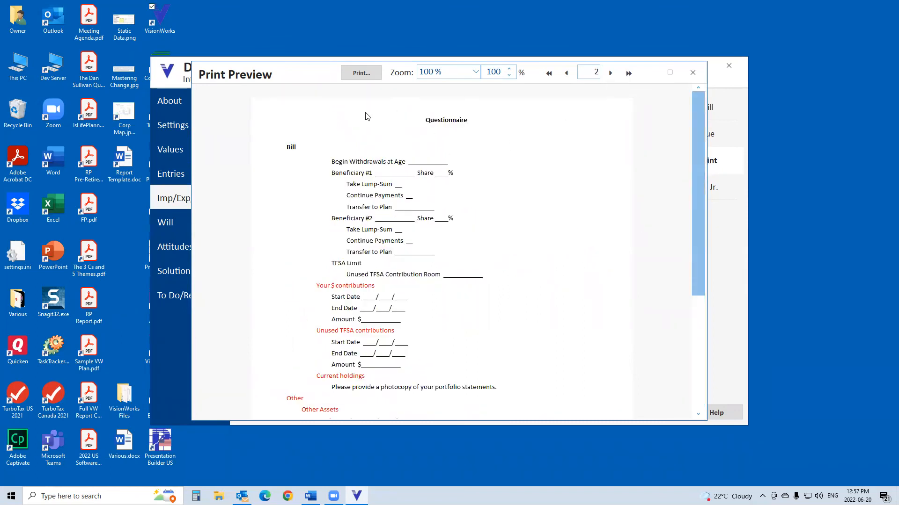
pyautogui.click(610, 73)
pyautogui.click(610, 74)
pyautogui.click(611, 73)
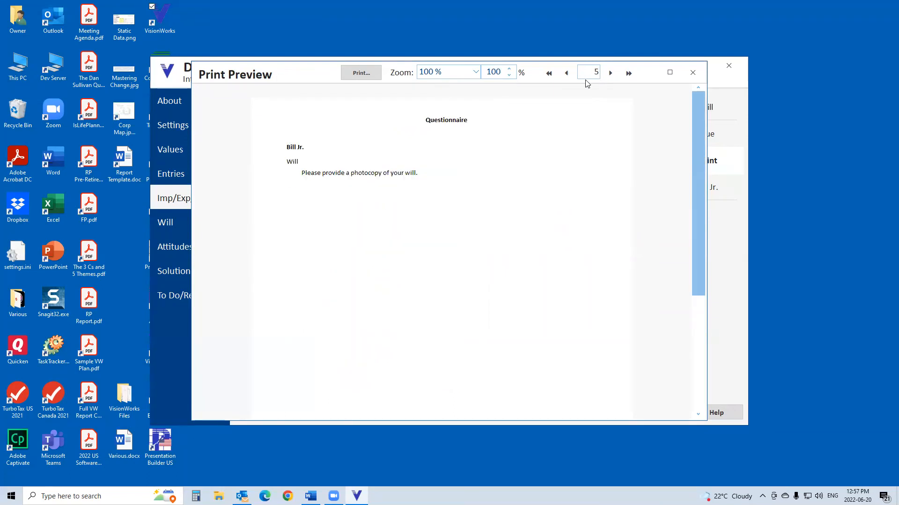
pyautogui.click(566, 74)
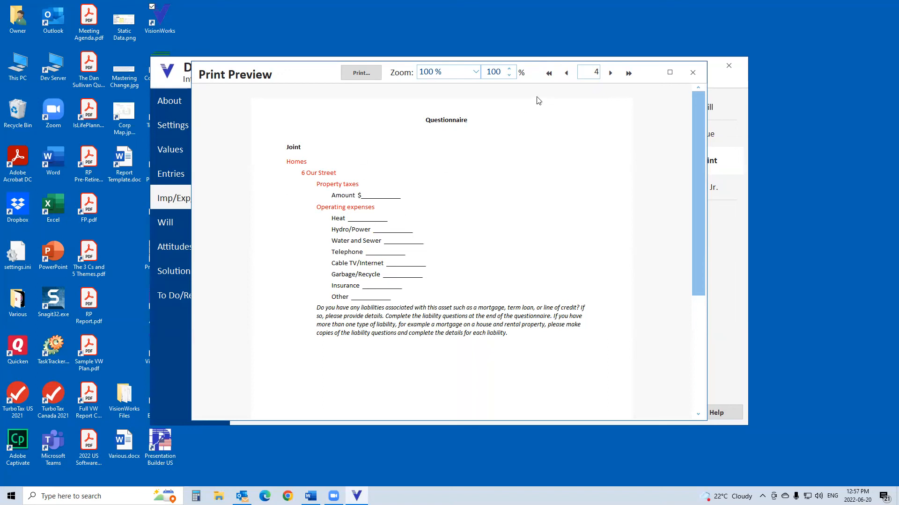
pyautogui.click(562, 77)
pyautogui.click(563, 77)
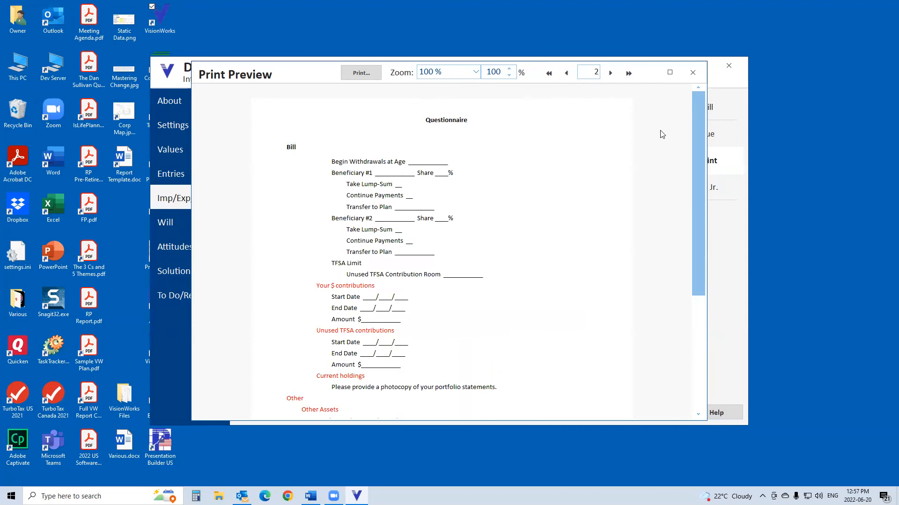
pyautogui.moveTo(697, 164)
pyautogui.mouseDown()
pyautogui.moveTo(690, 245)
pyautogui.moveTo(688, 167)
pyautogui.mouseUp()
pyautogui.click(692, 73)
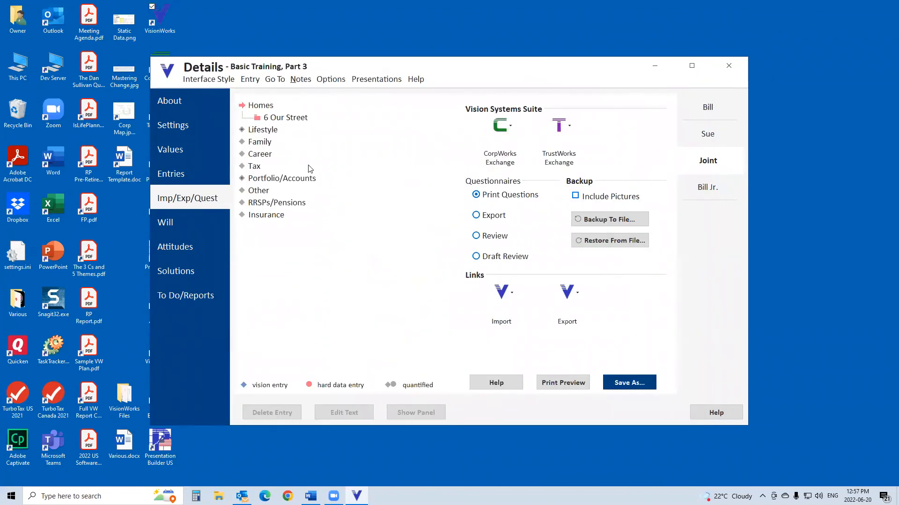
# Expand 6 Our Street, switch the questionnaire to Review, and examine its cash and asset tables in a maximized print preview
pyautogui.doubleClick(289, 120)
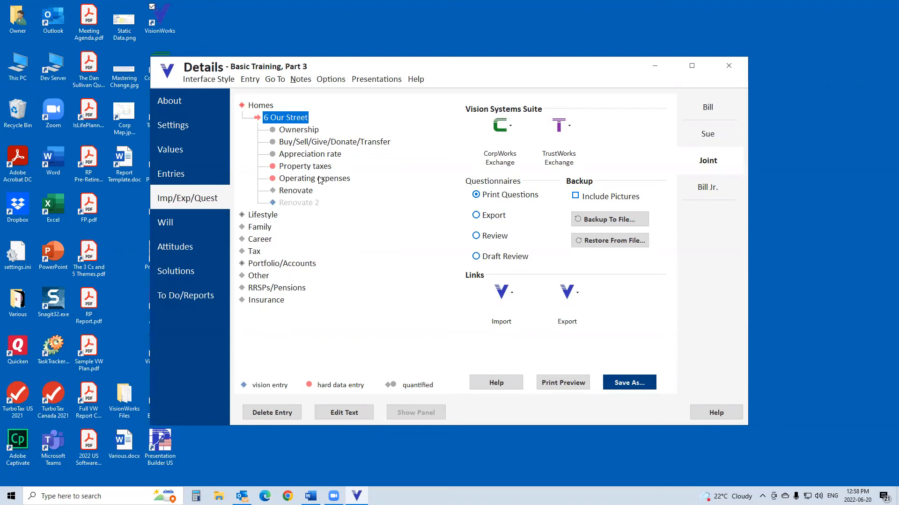
pyautogui.click(476, 237)
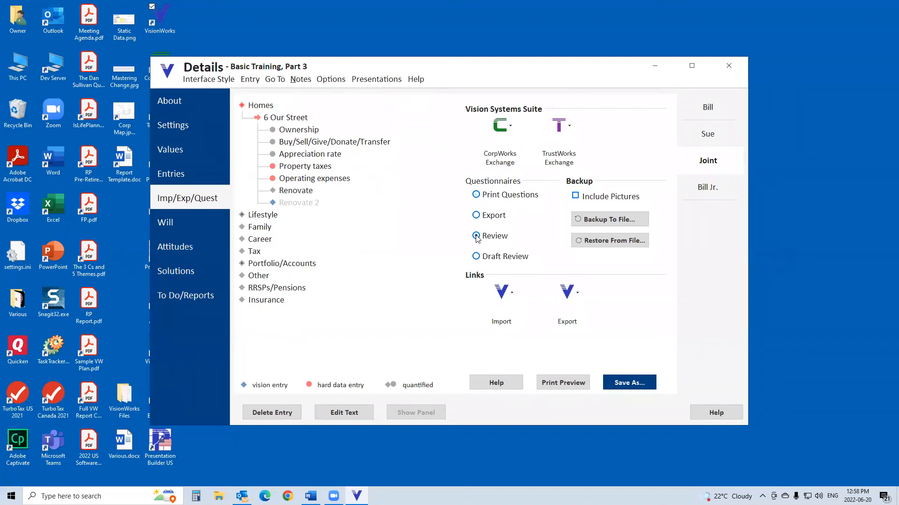
pyautogui.click(565, 384)
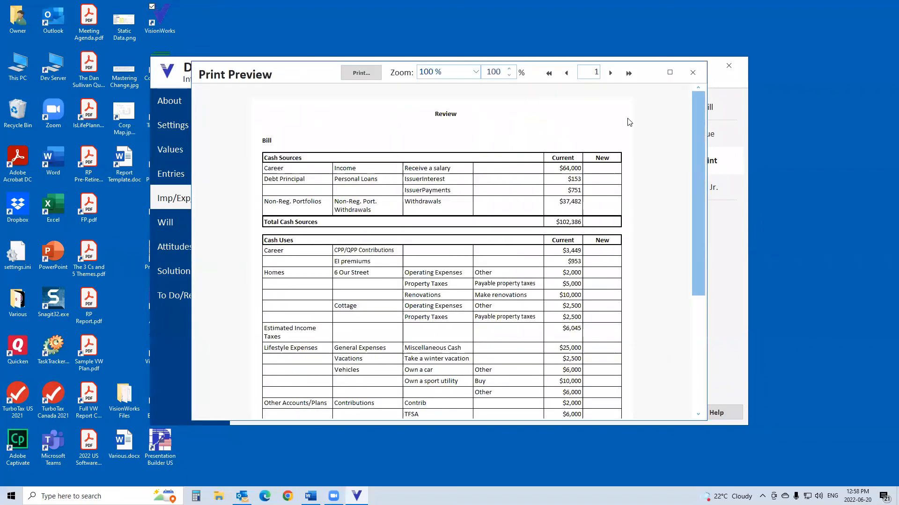
pyautogui.click(669, 72)
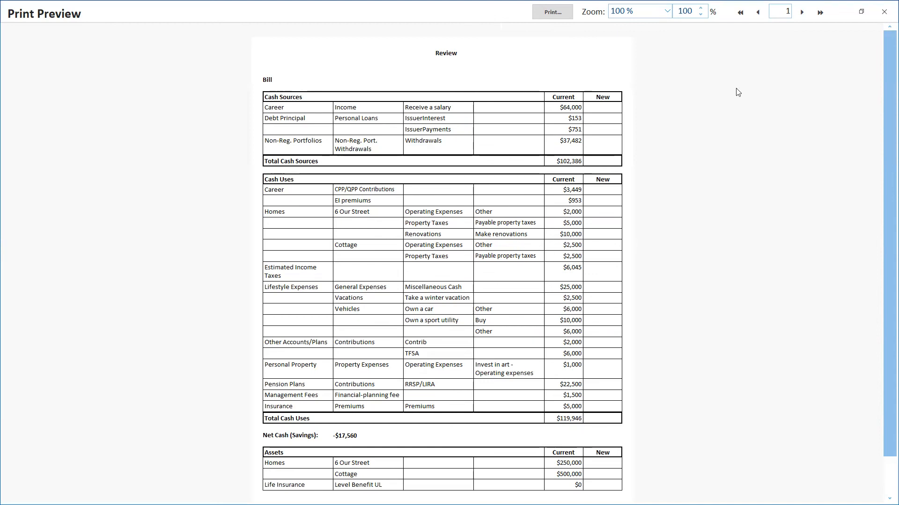
pyautogui.click(883, 13)
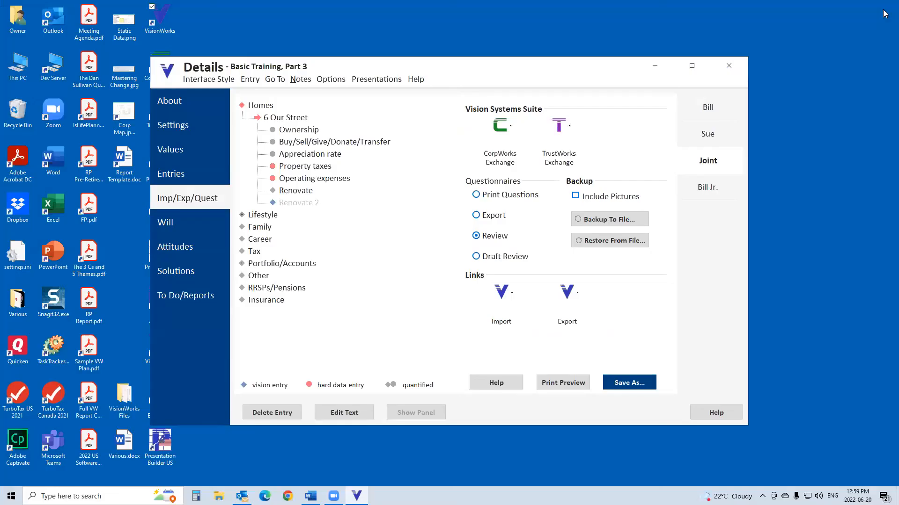
# Check the file name and Excel format offered for saving the Review questionnaire, without saving it
pyautogui.click(616, 383)
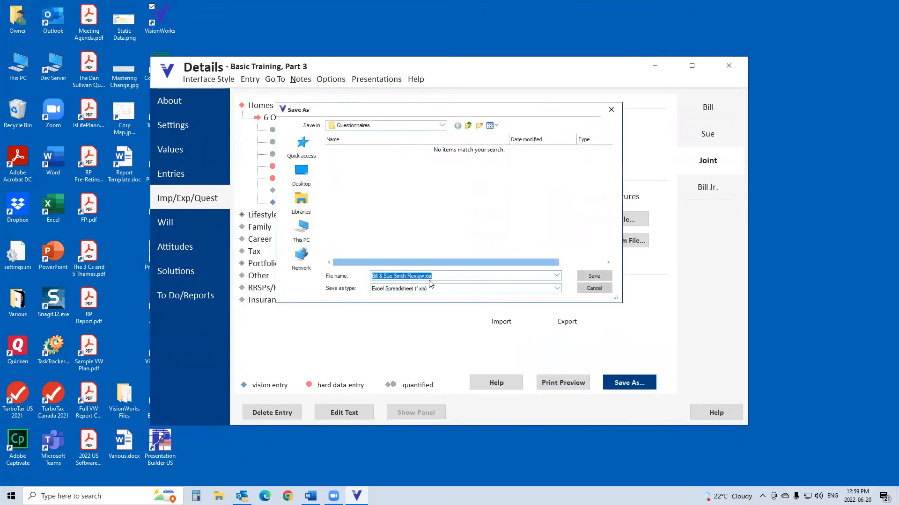
pyautogui.click(595, 289)
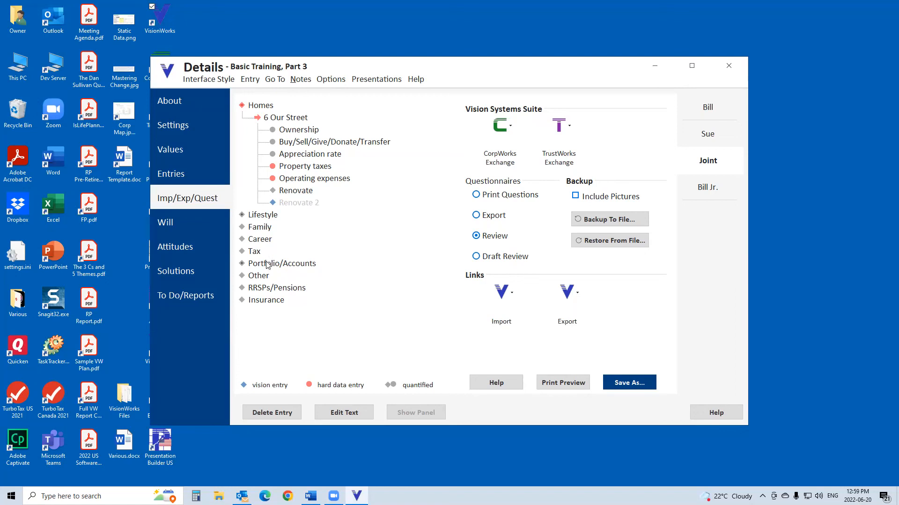
# Open the Settings page with the general assumptions and inflation rates
pyautogui.click(182, 129)
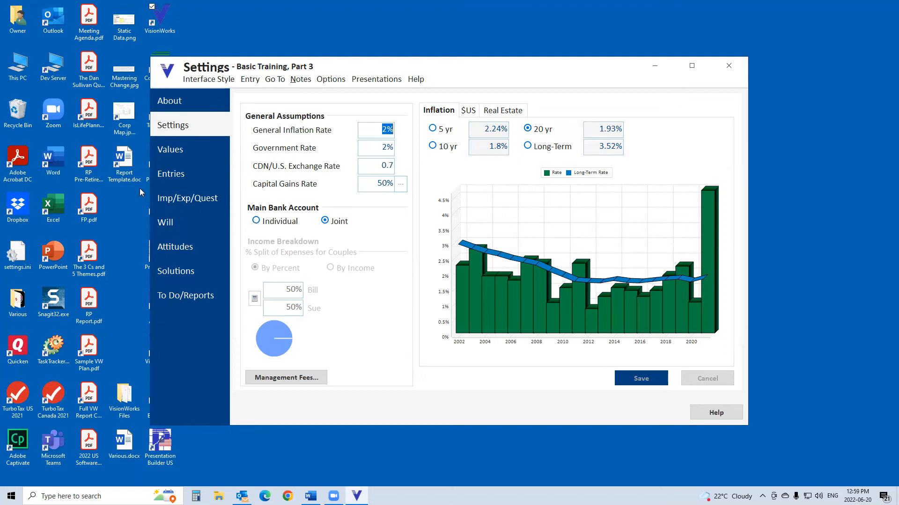
# Show the joint Portfolio/Accounts entries and select the Main Bank Account (Joint)
pyautogui.click(161, 176)
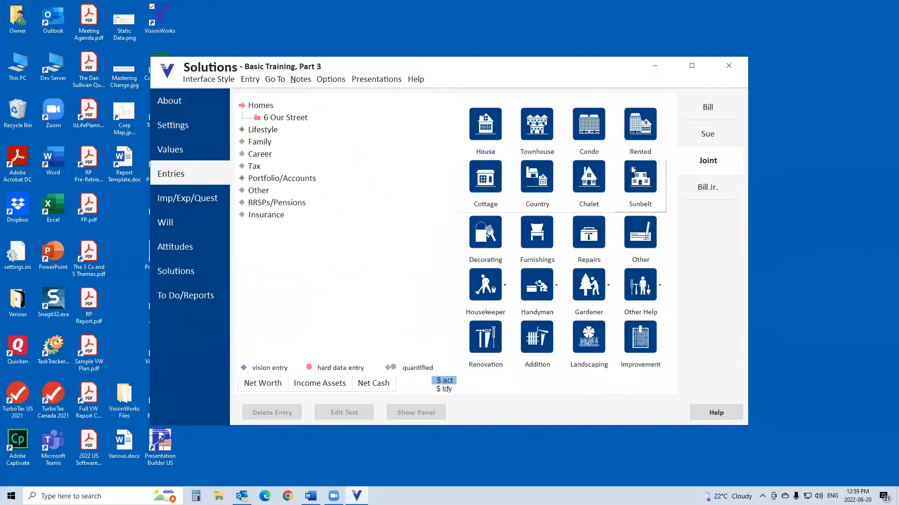
pyautogui.click(284, 180)
pyautogui.click(284, 181)
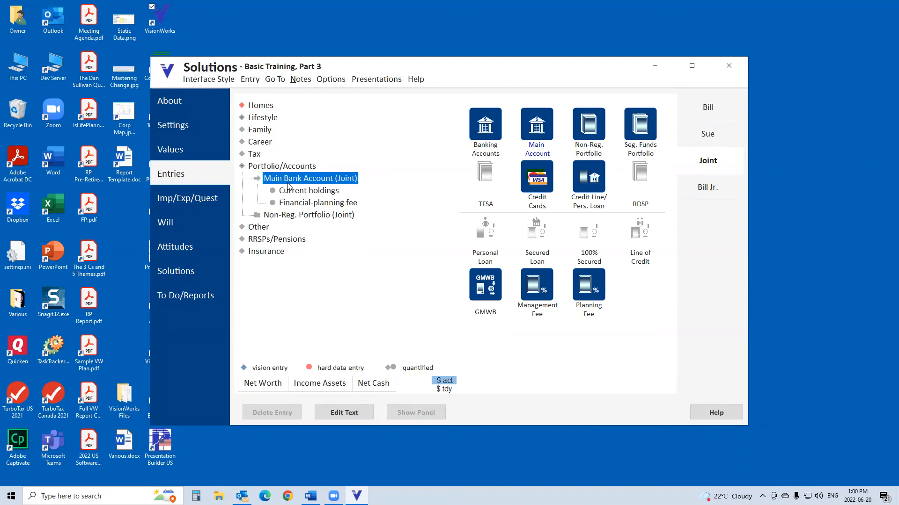
# Examine Bill's excess cash contribution rates and automatic withdrawal order in the solution's Tactics
pyautogui.click(168, 272)
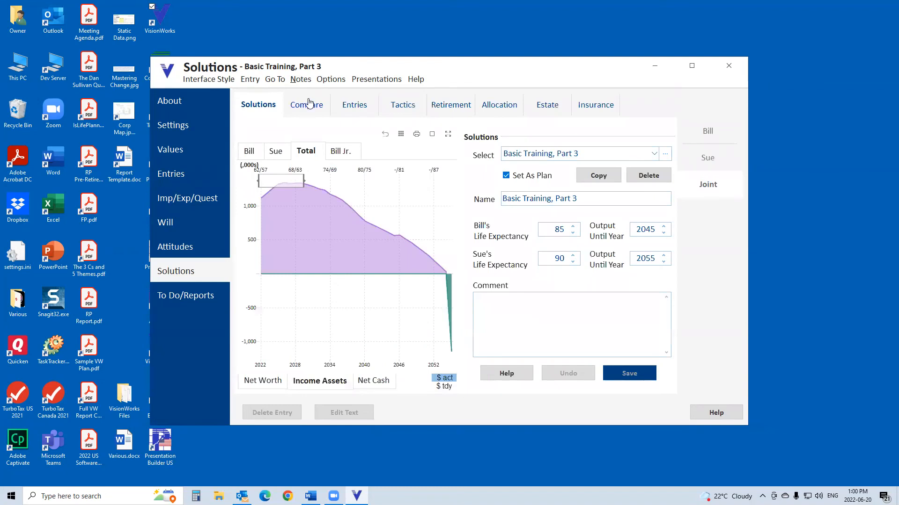
pyautogui.click(405, 107)
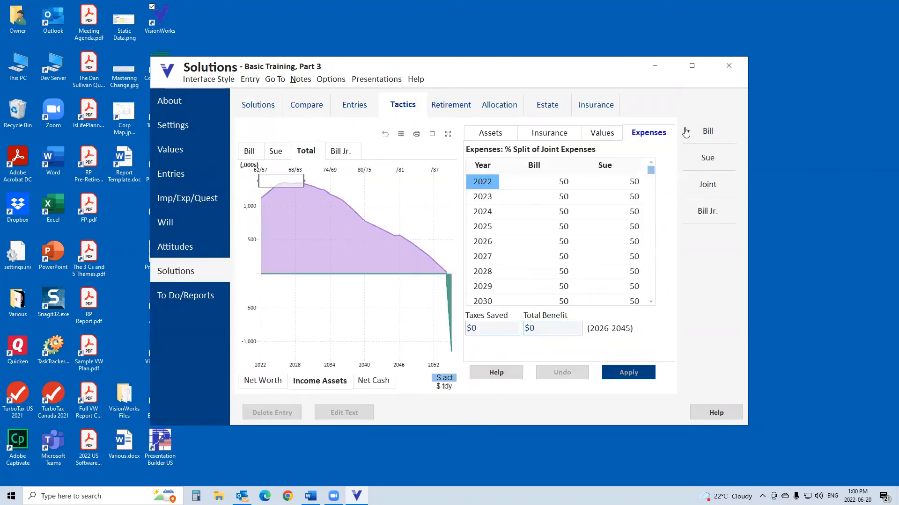
pyautogui.click(706, 134)
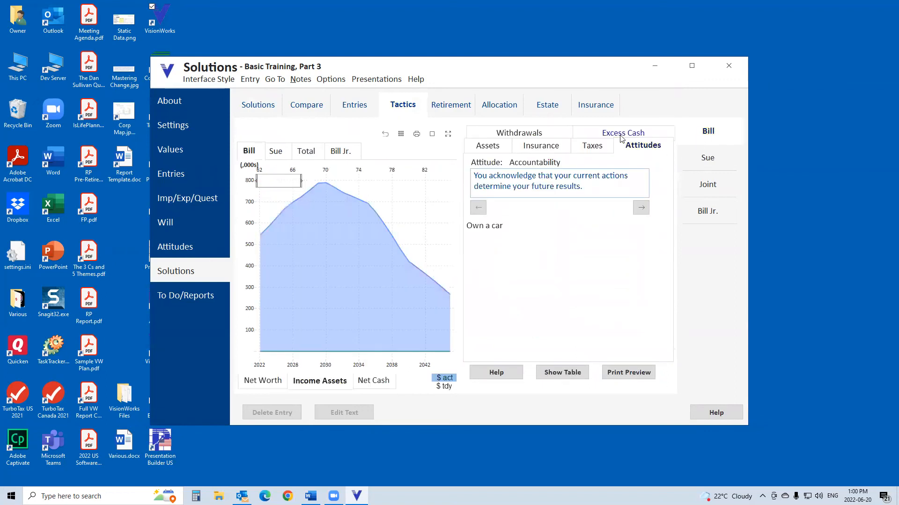
pyautogui.click(620, 136)
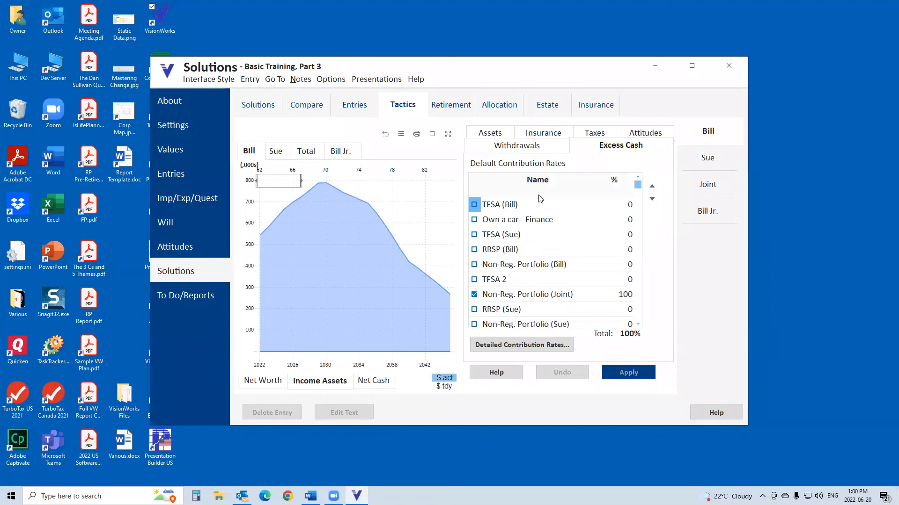
pyautogui.click(521, 148)
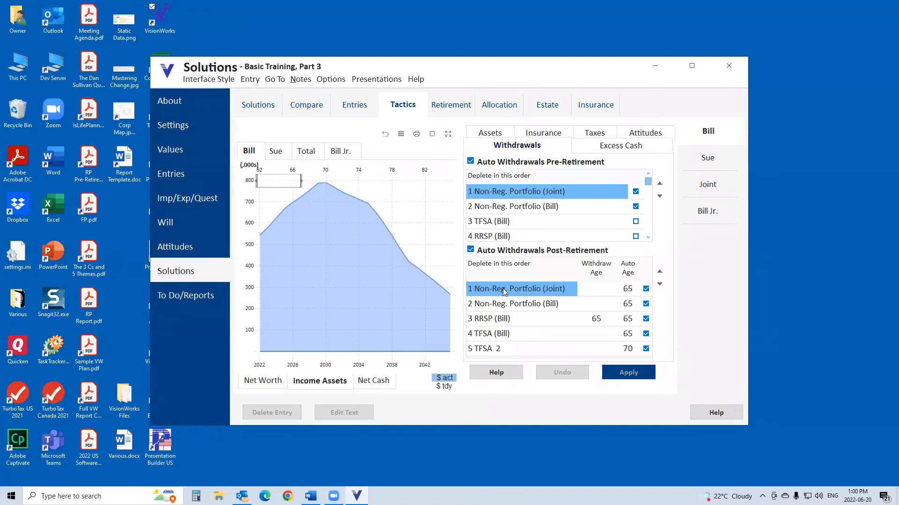